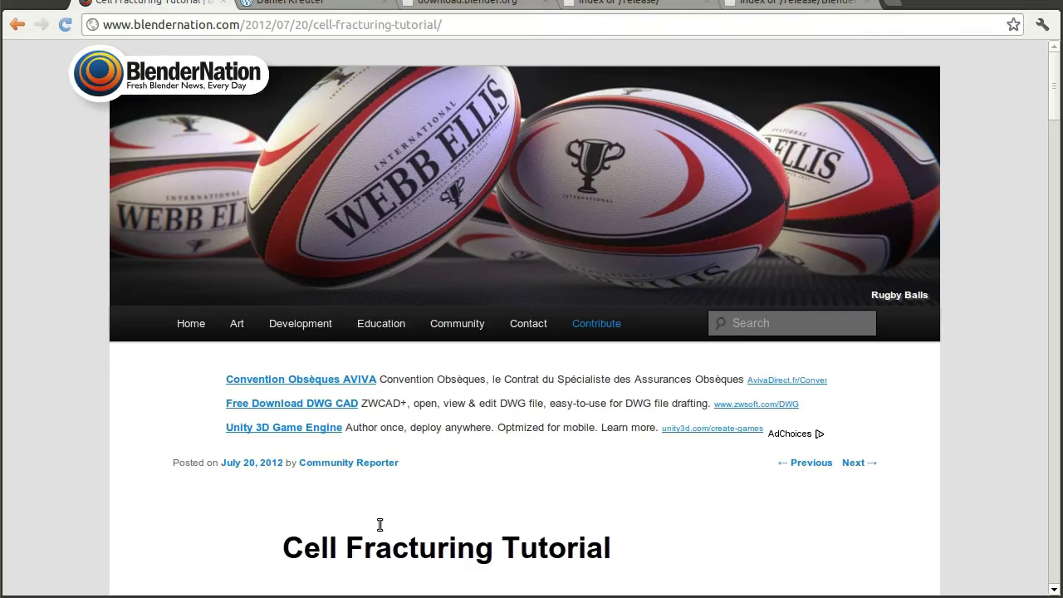
- Scroll through the open article and briefly highlight, then deselect, the author's name
scroll(526, 464, down, 1)
scroll(526, 403, down, 7)
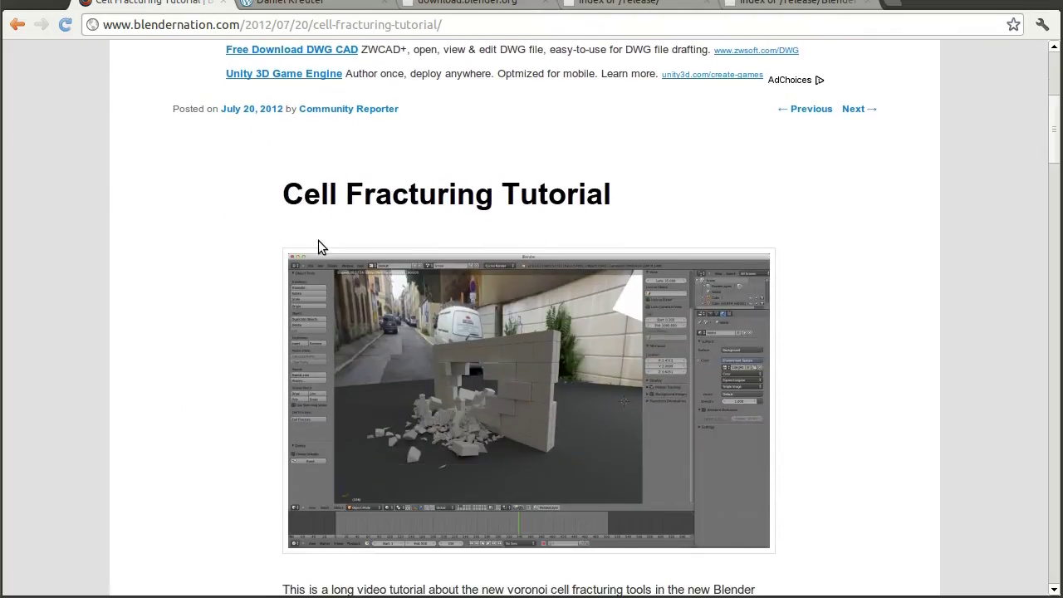
scroll(334, 212, up, 5)
scroll(282, 161, up, 4)
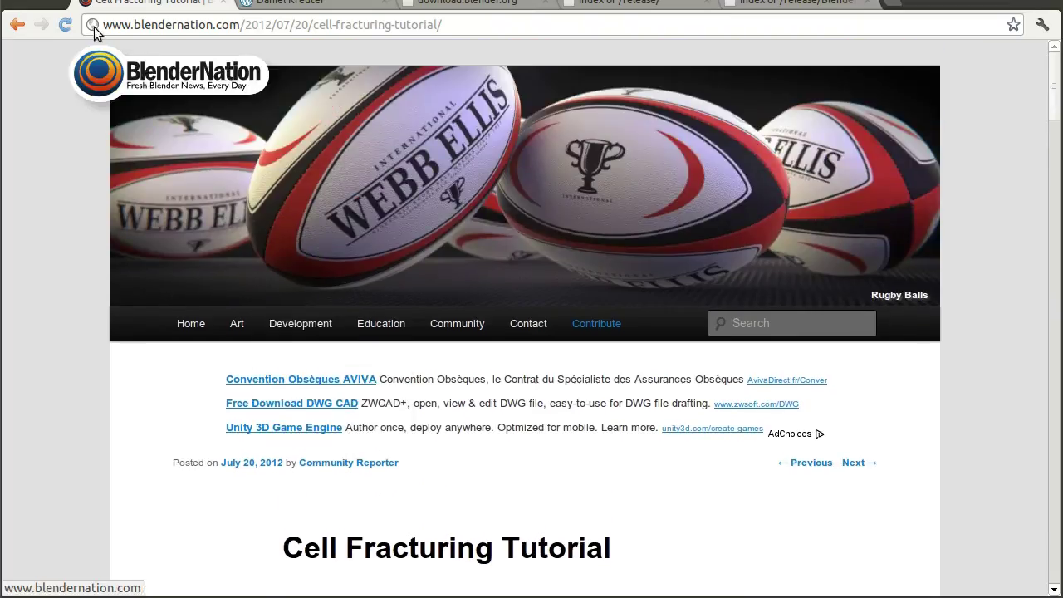
scroll(342, 286, down, 1)
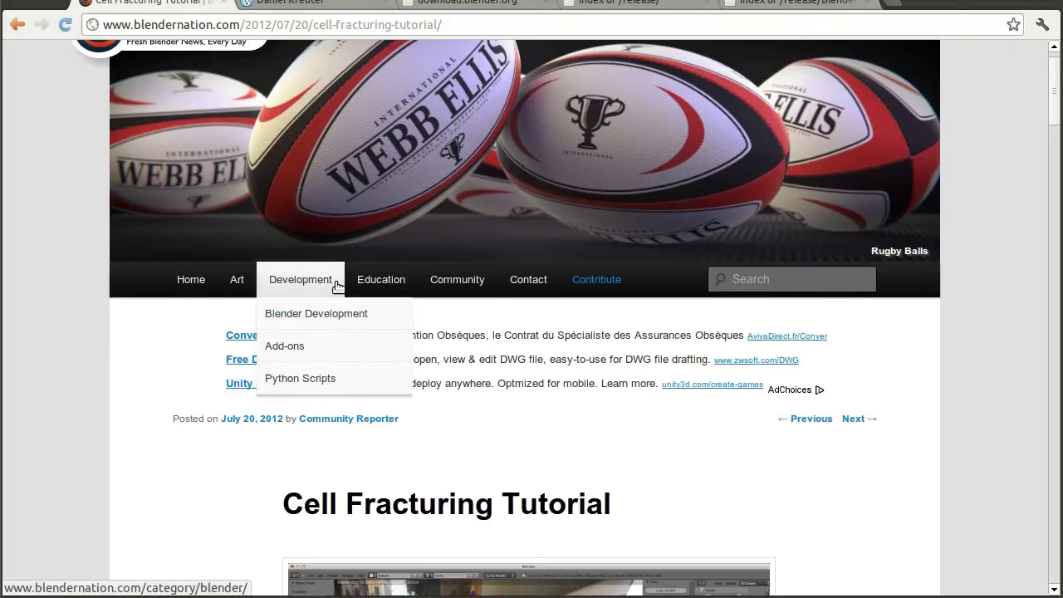
scroll(170, 481, down, 3)
scroll(287, 337, down, 1)
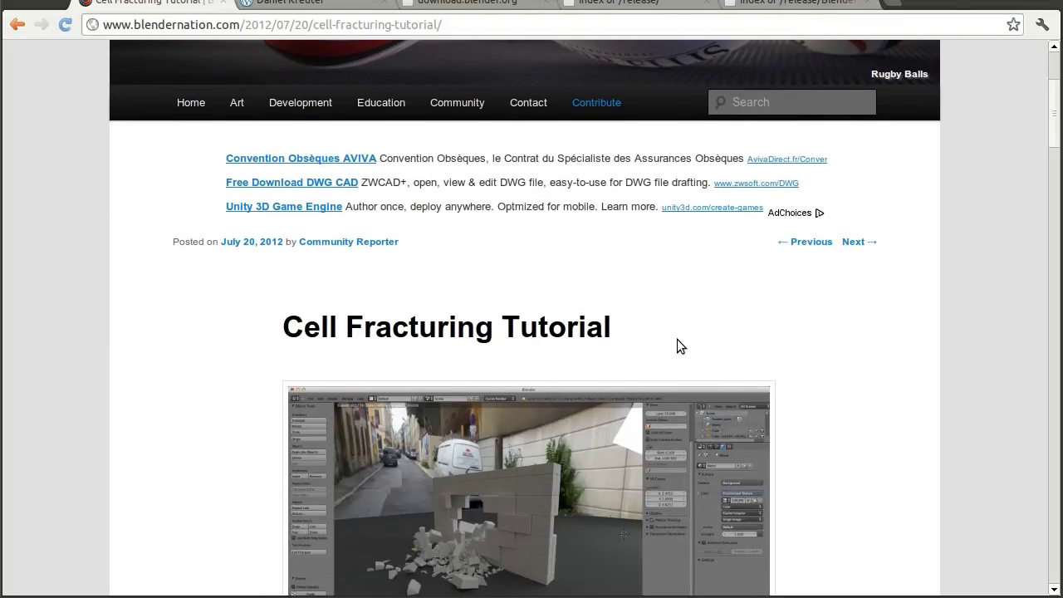
scroll(678, 338, down, 6)
scroll(546, 345, down, 6)
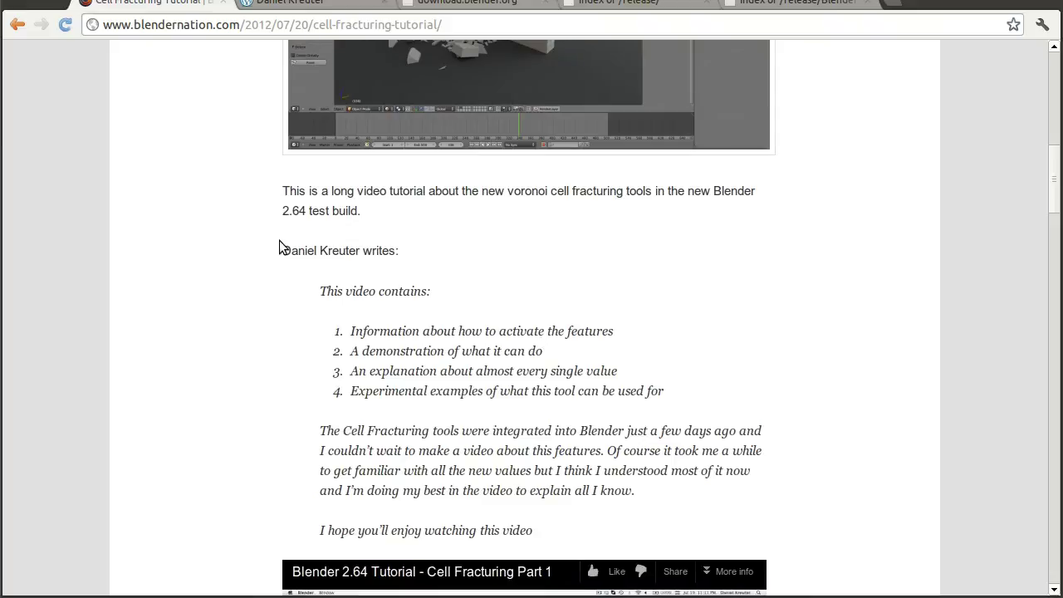
drag(284, 252, 357, 253)
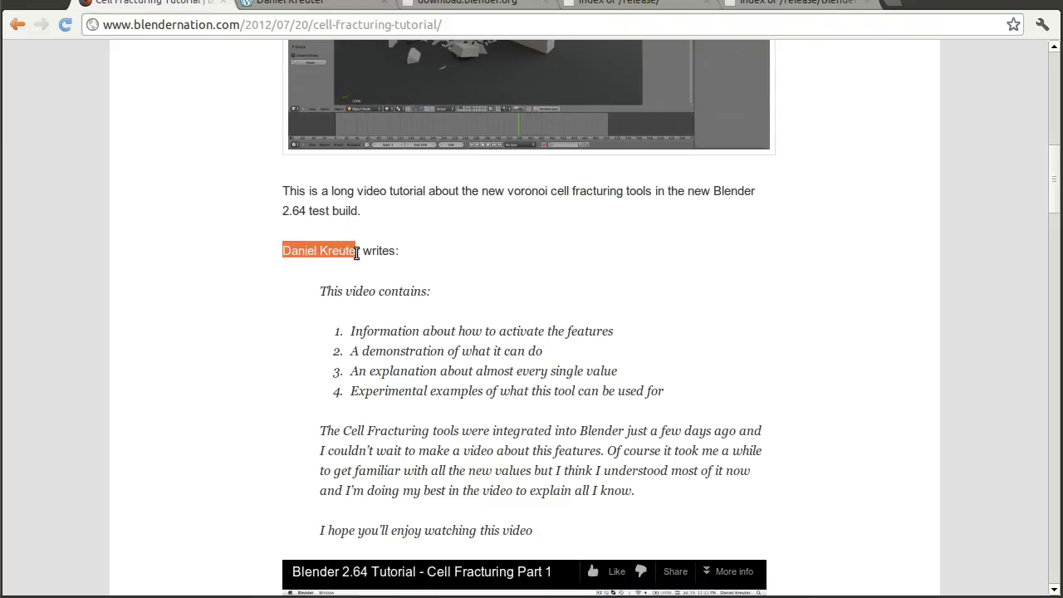
click(360, 251)
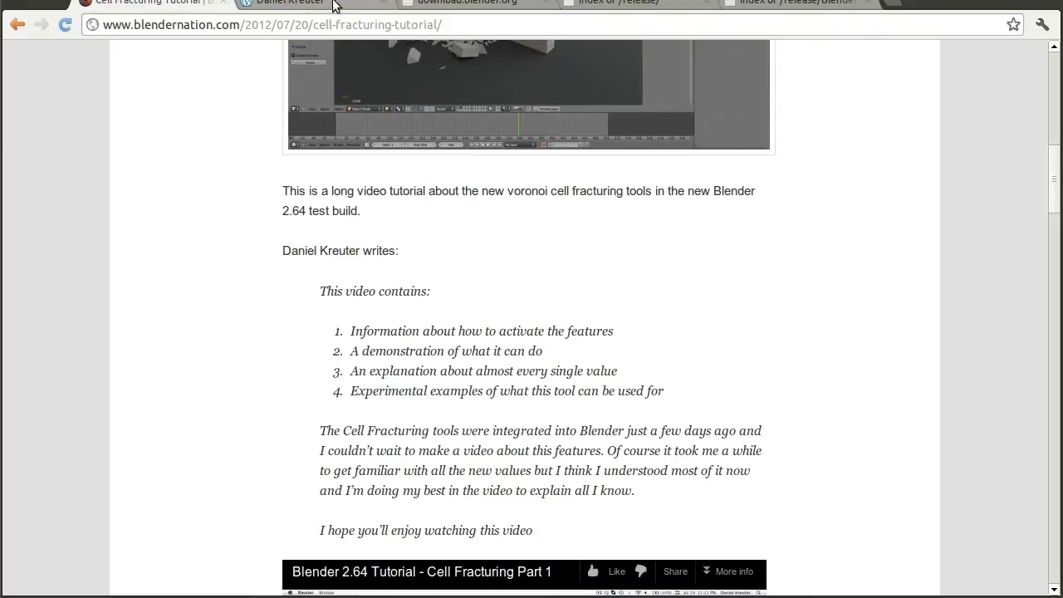
- Move through the download.blender.org and /release/ tabs to the Blender2.64 listing
click(503, 5)
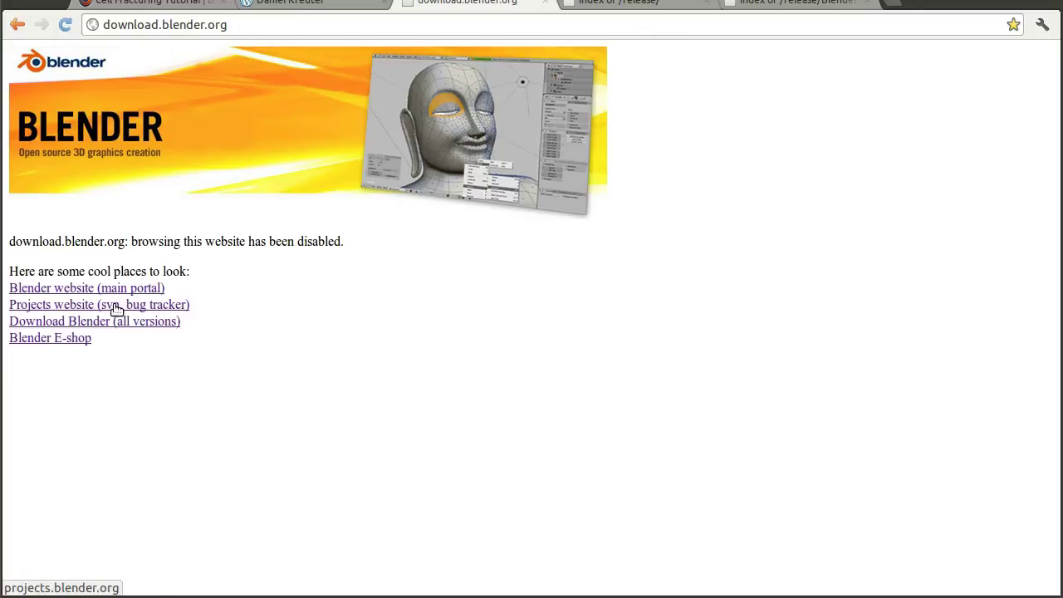
click(624, 5)
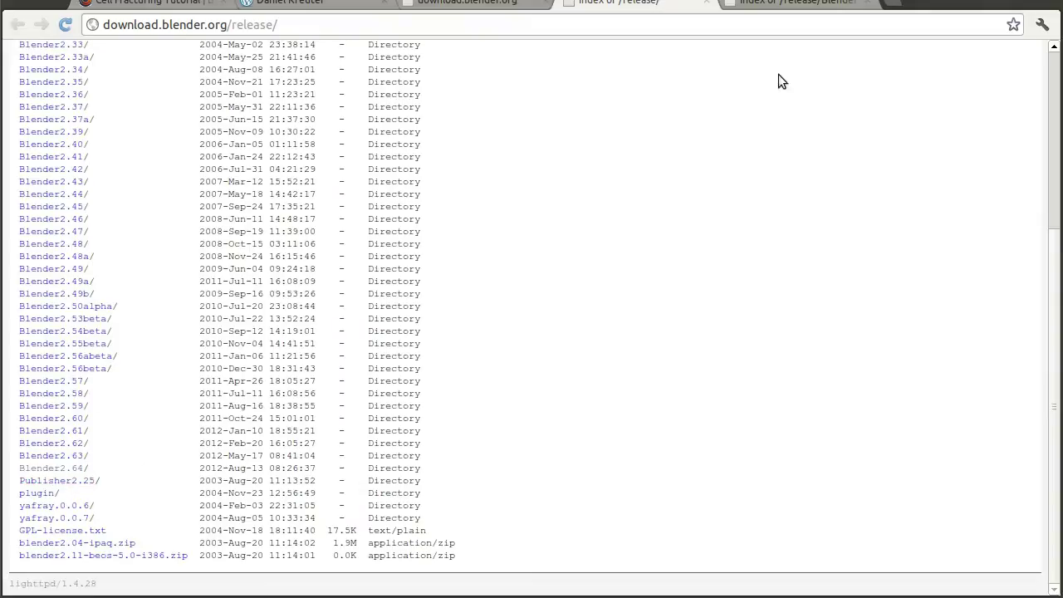
click(809, 7)
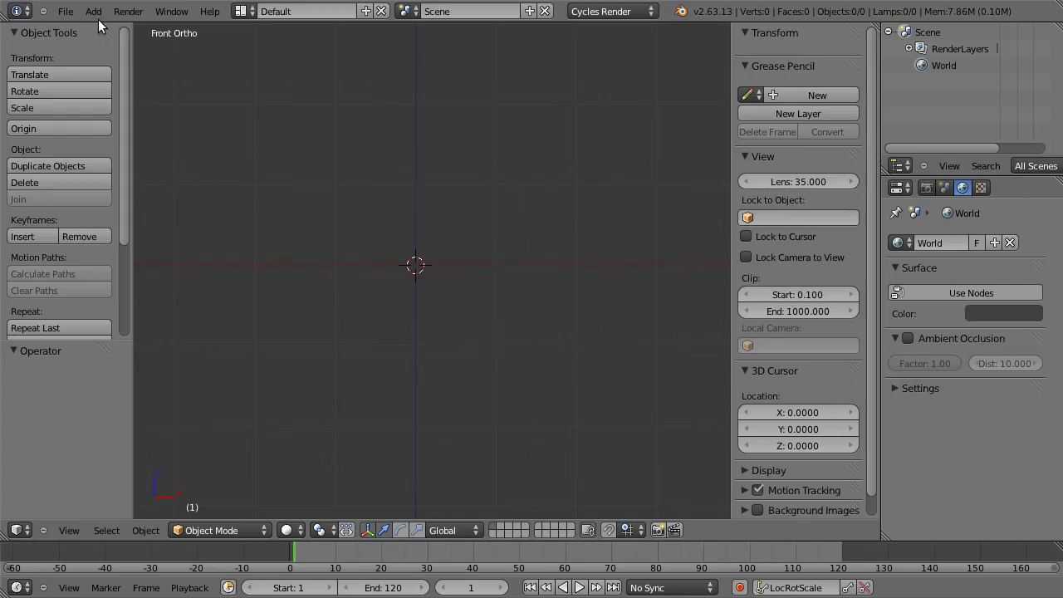
- Show the Blender splash screen from the Help menu and dismiss it
click(209, 11)
click(223, 252)
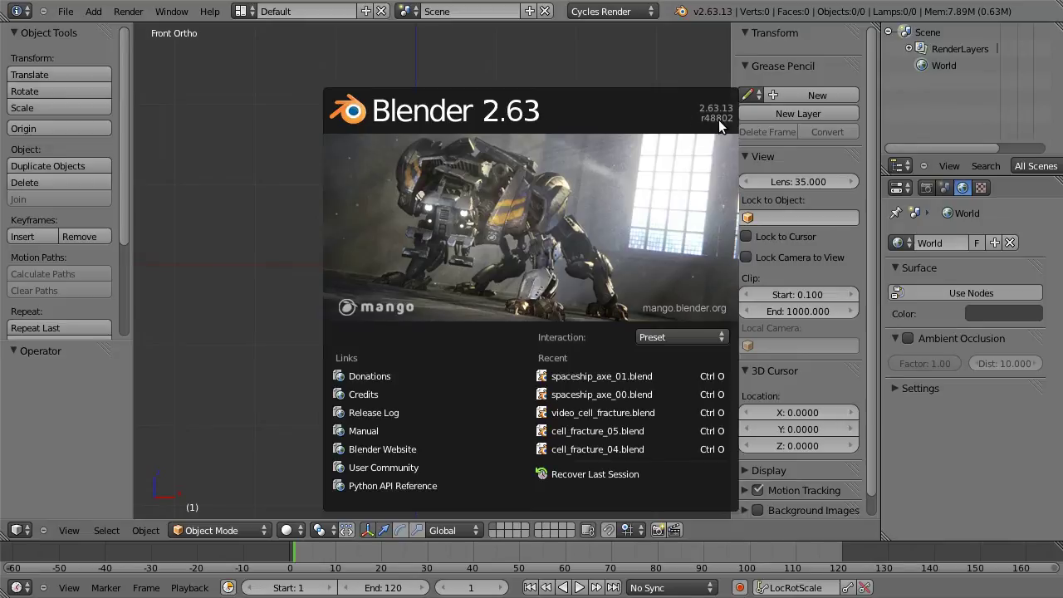
click(594, 211)
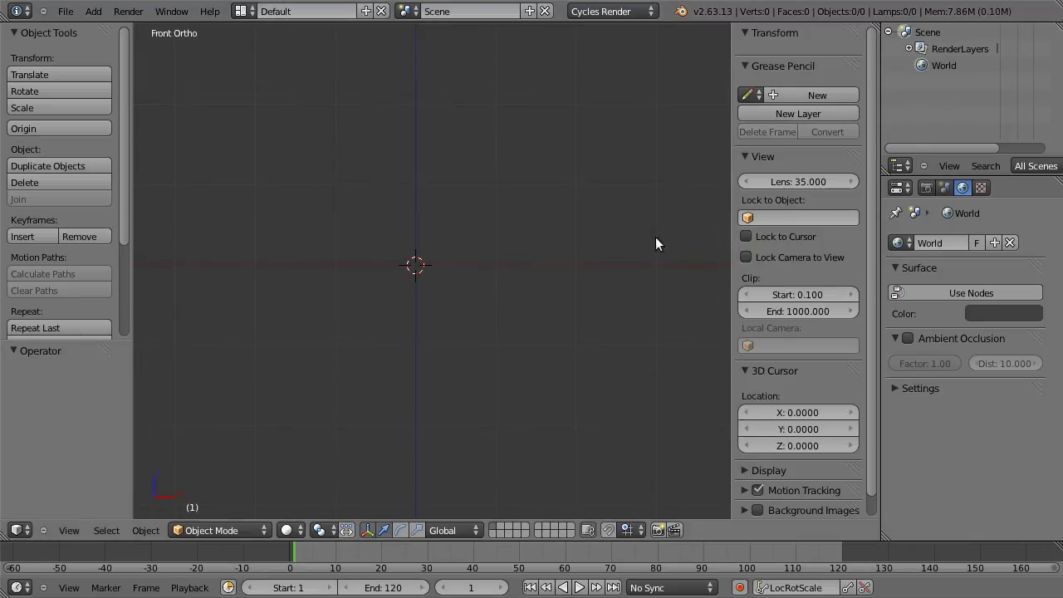
- In User Preferences Addons, search 'cell' and enable Object: Cell Fracture
click(65, 12)
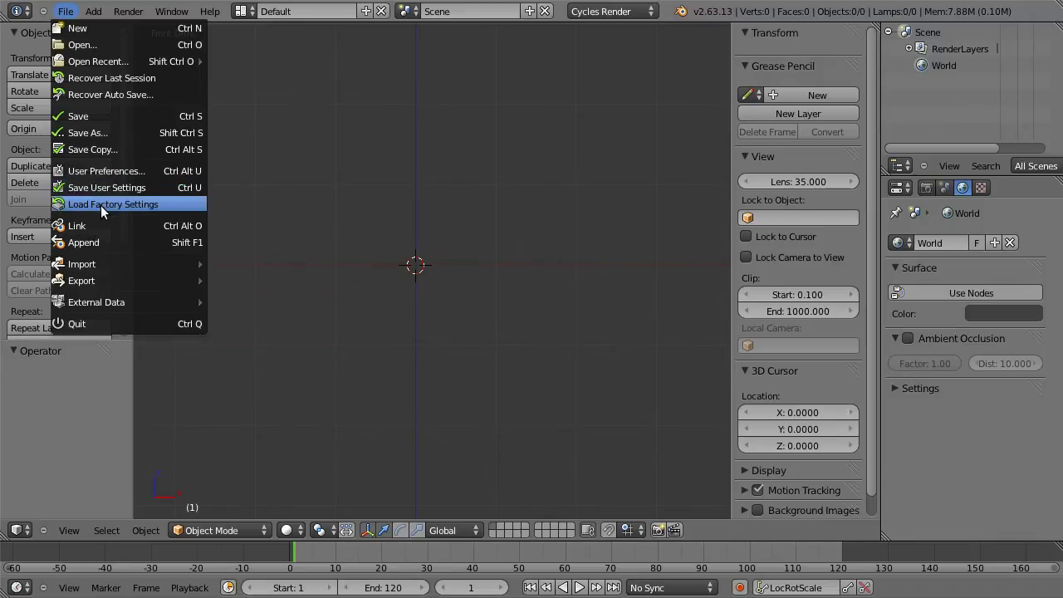
click(108, 170)
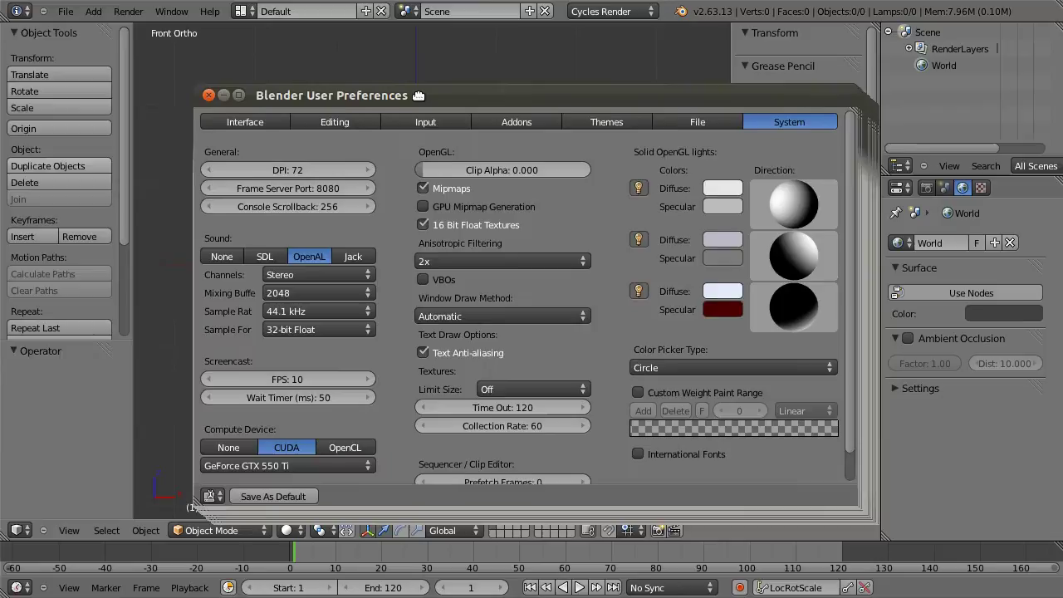
drag(419, 95, 415, 90)
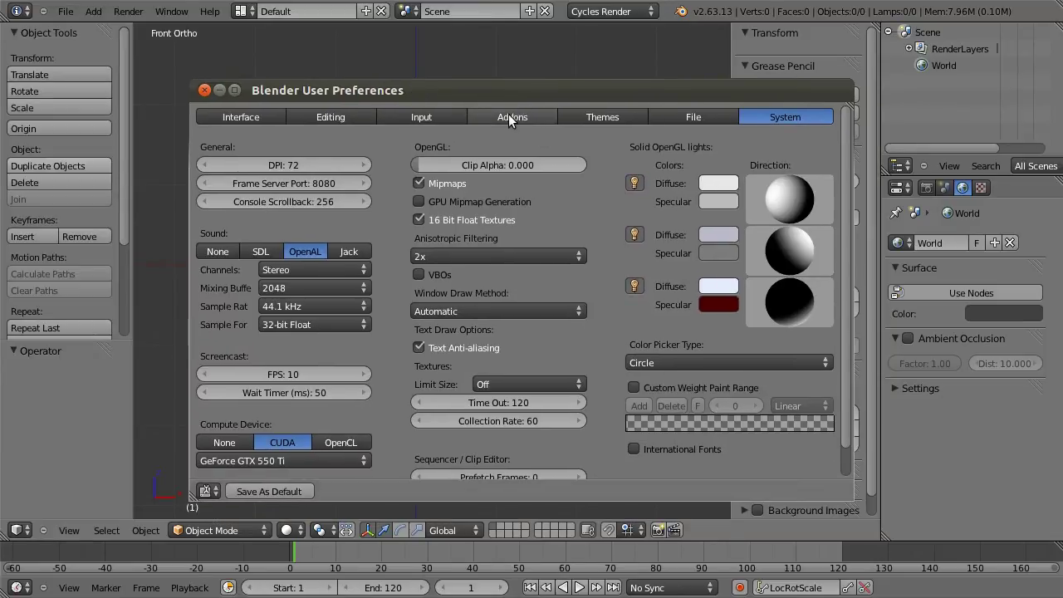
click(509, 117)
click(237, 145)
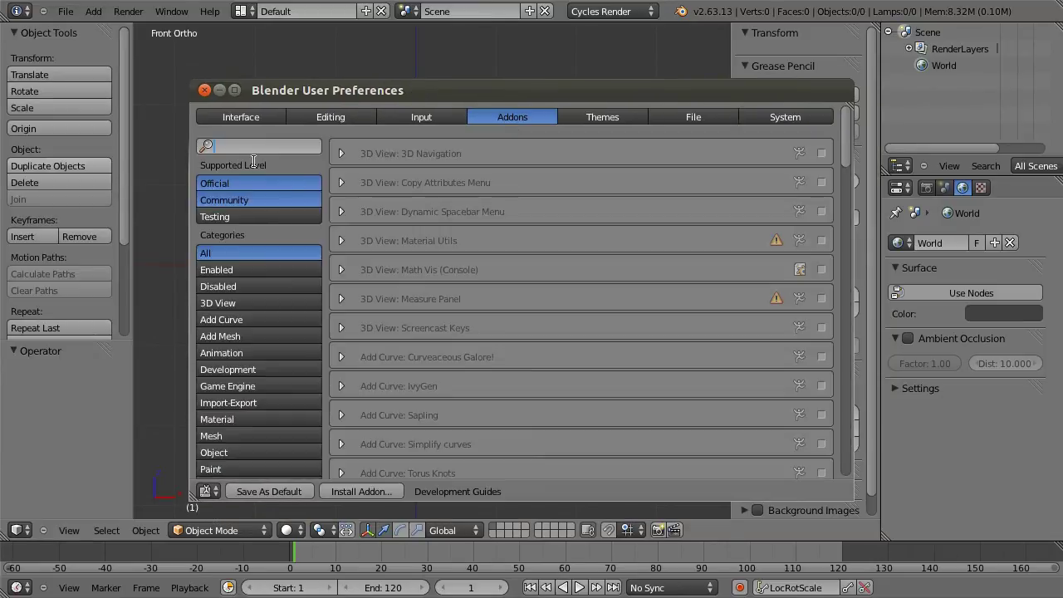
text(cell)
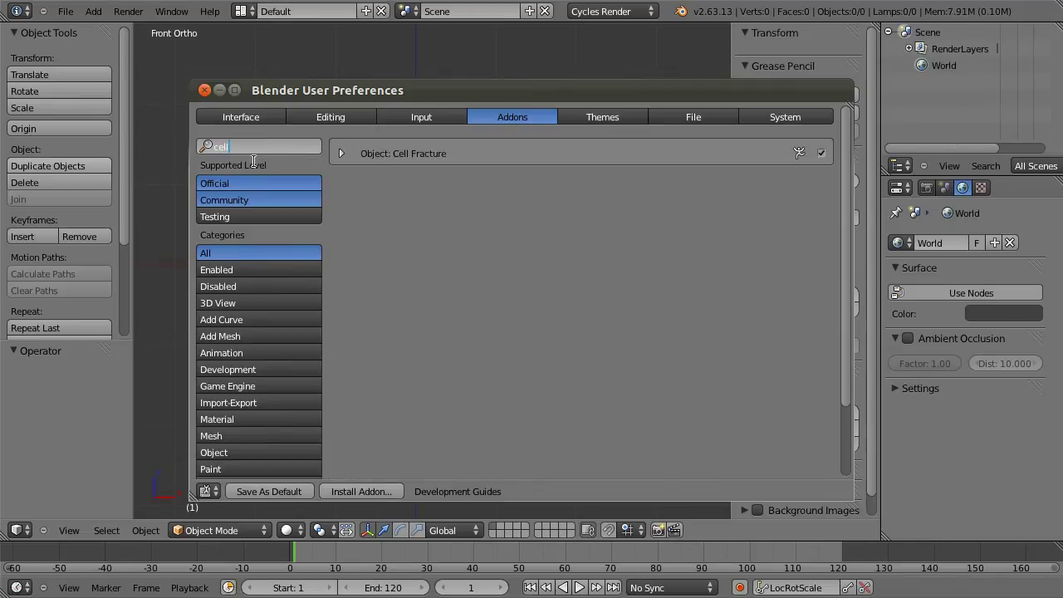
click(342, 154)
click(341, 154)
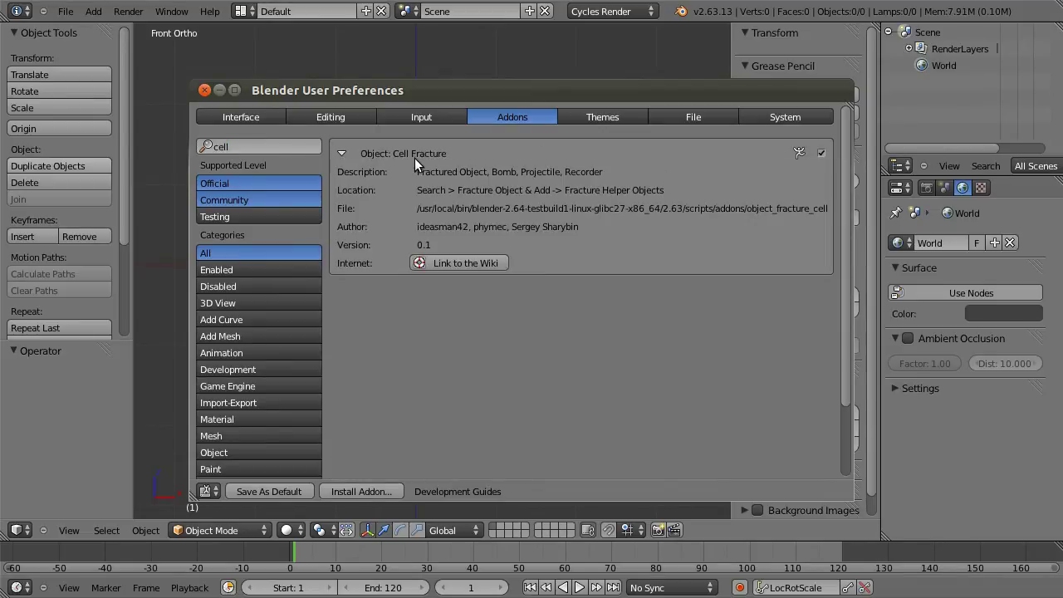
click(820, 153)
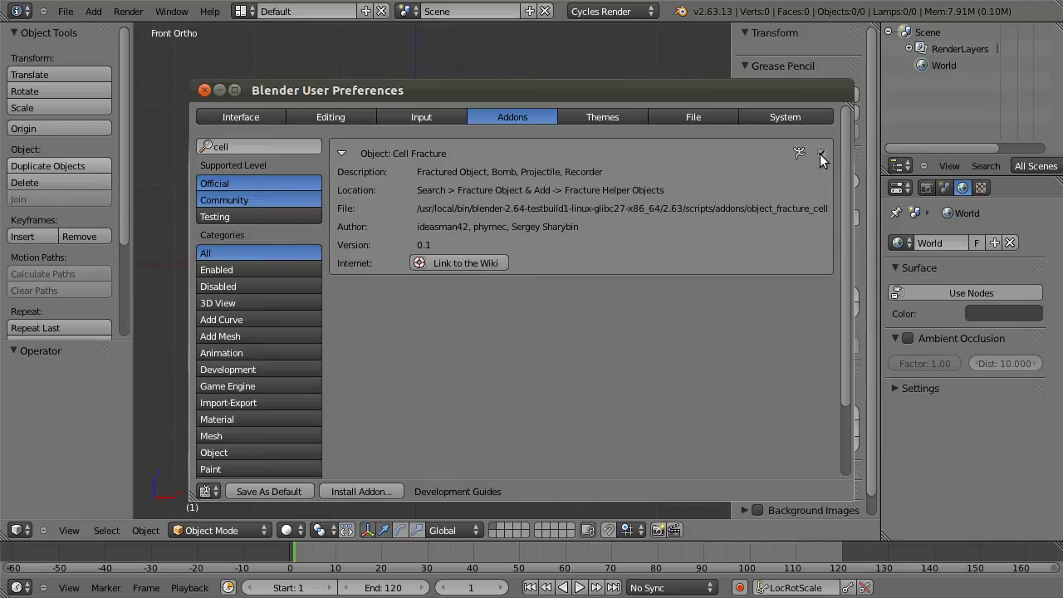
- Close the preferences and add an icosphere with 5 subdivisions
click(204, 90)
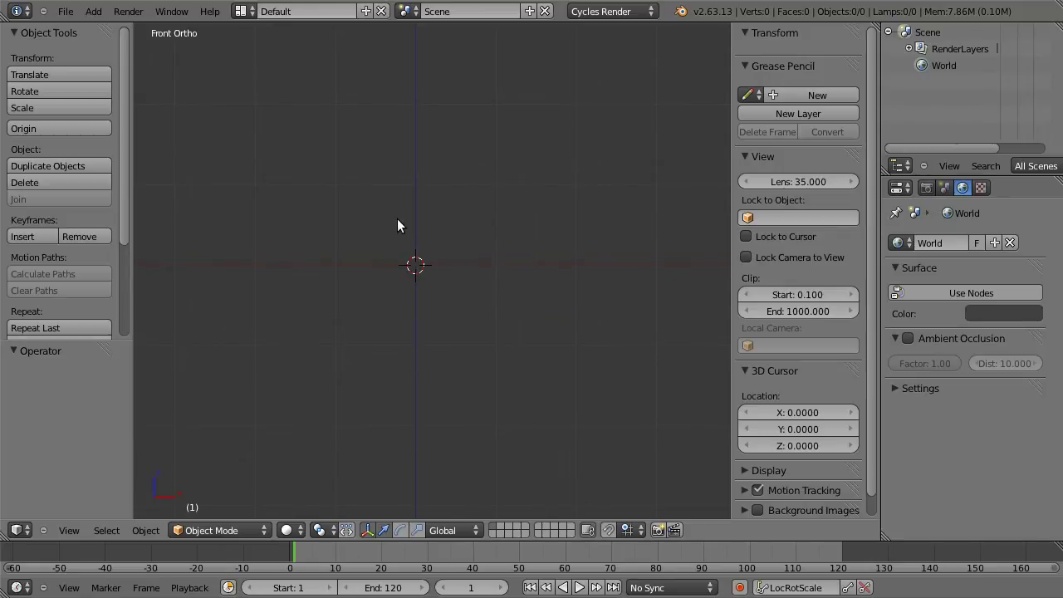
key(shift+a)
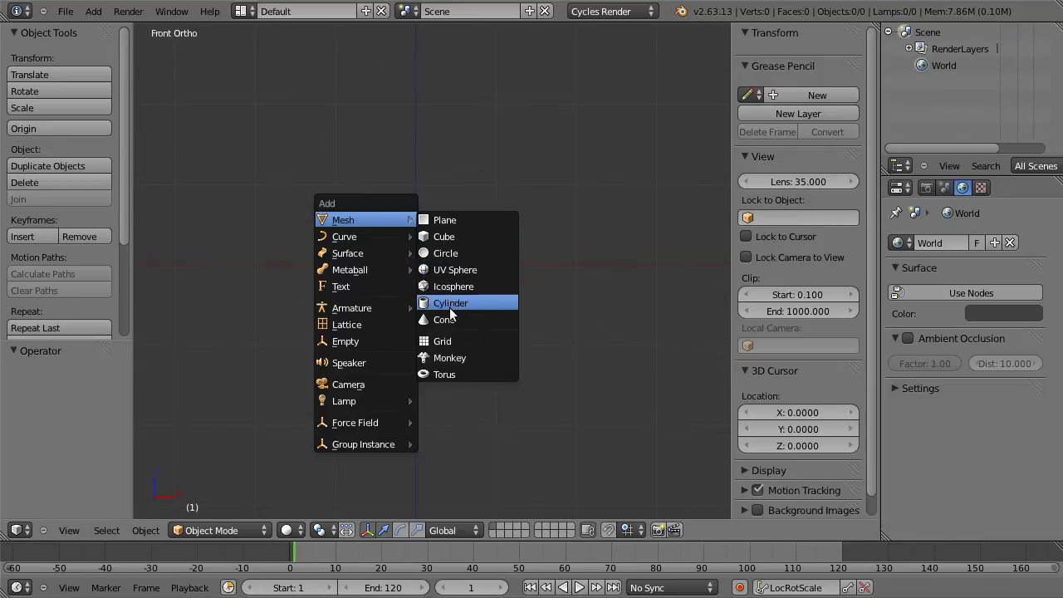
click(453, 285)
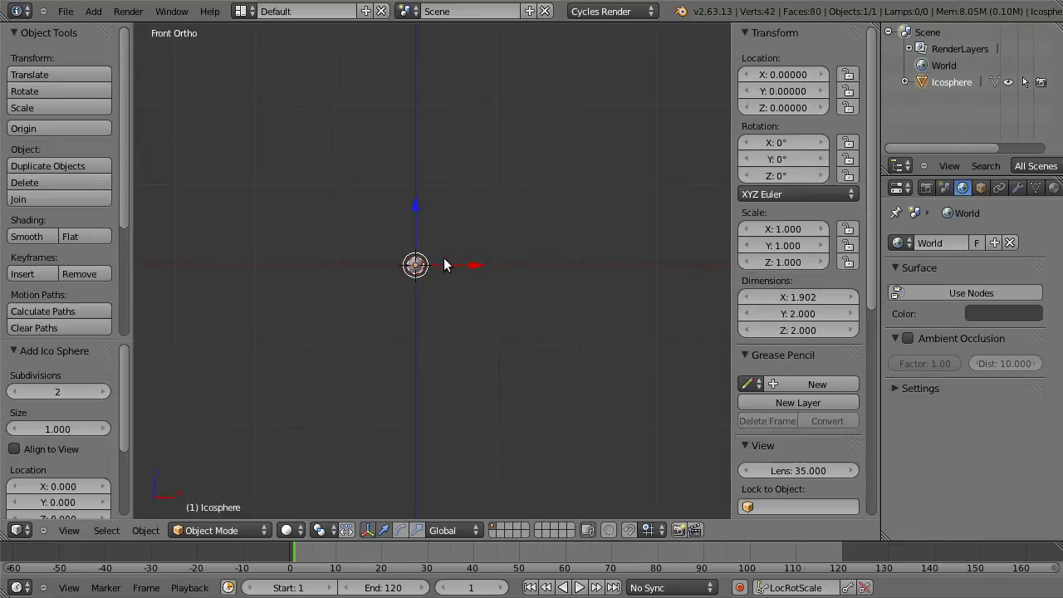
scroll(424, 282, up, 4)
scroll(386, 278, up, 2)
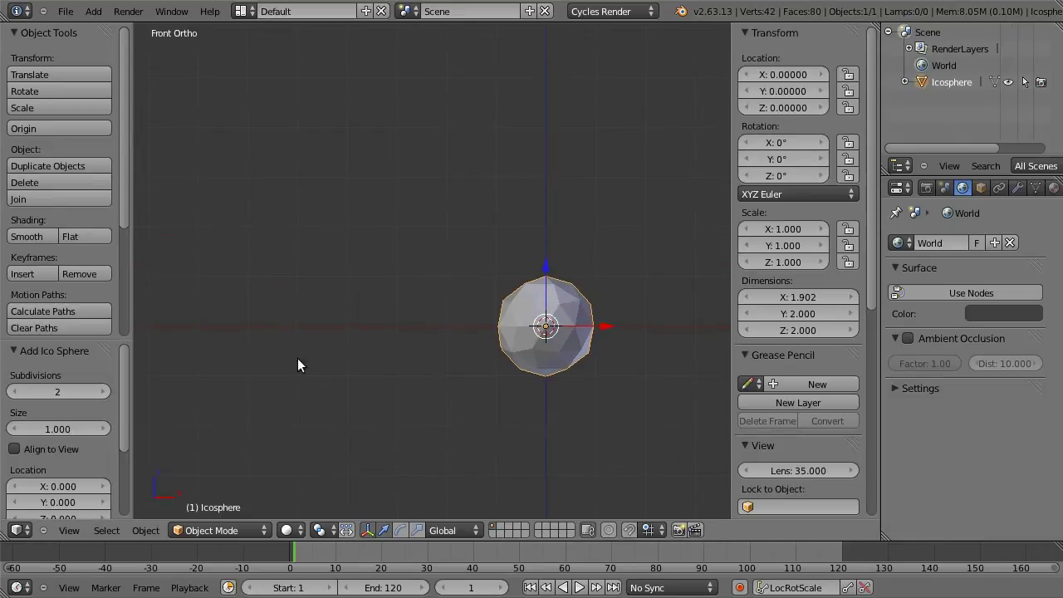
mouse_move(126, 365)
mouse_down()
mouse_move(124, 401)
mouse_move(130, 364)
mouse_up()
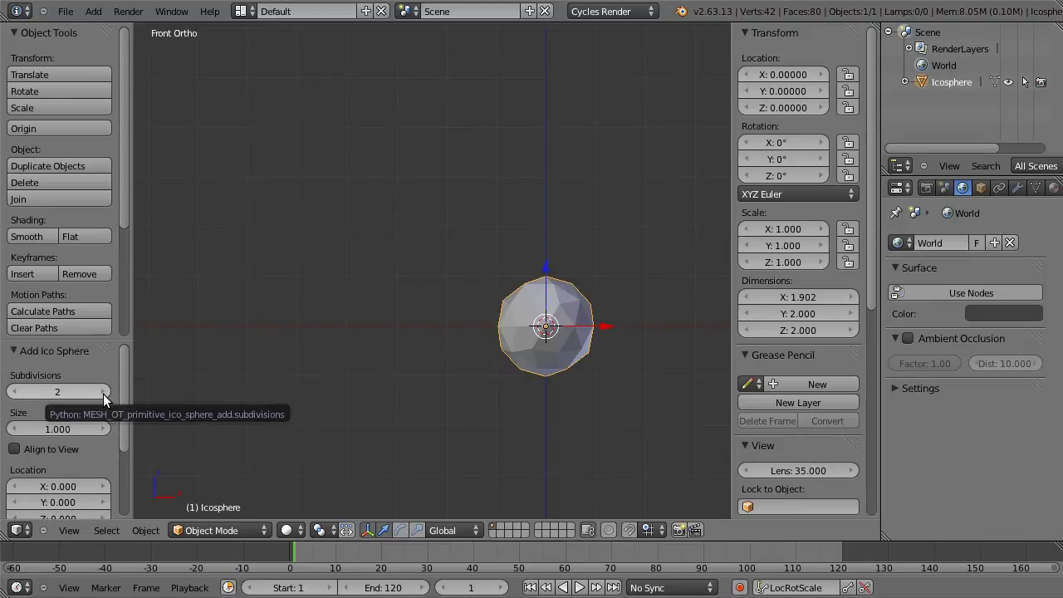
click(103, 393)
click(103, 392)
click(103, 392)
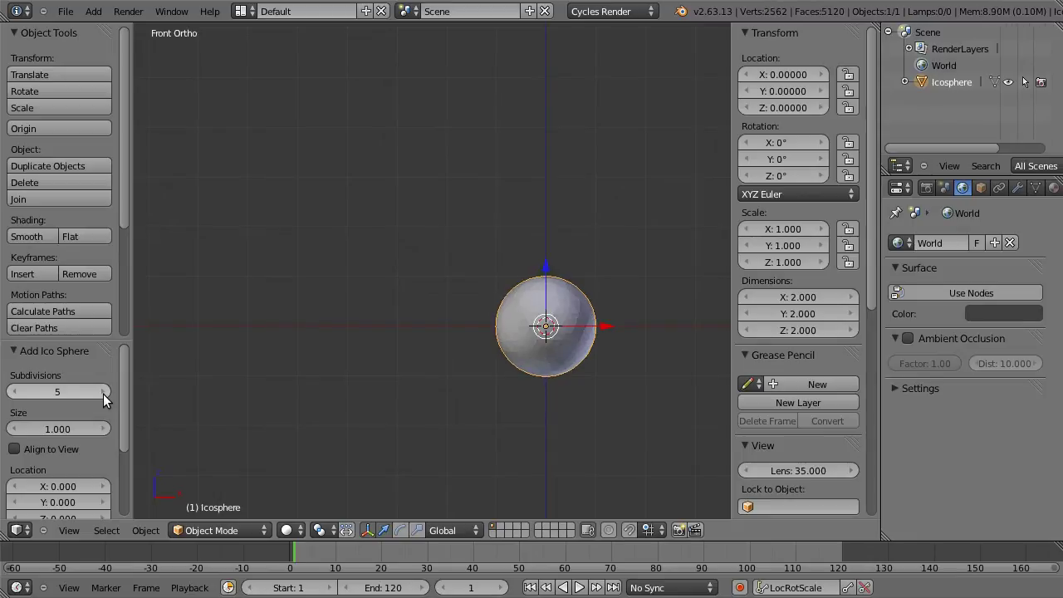
- Shade the icosphere smooth and raise it straight up to Z 7
click(29, 236)
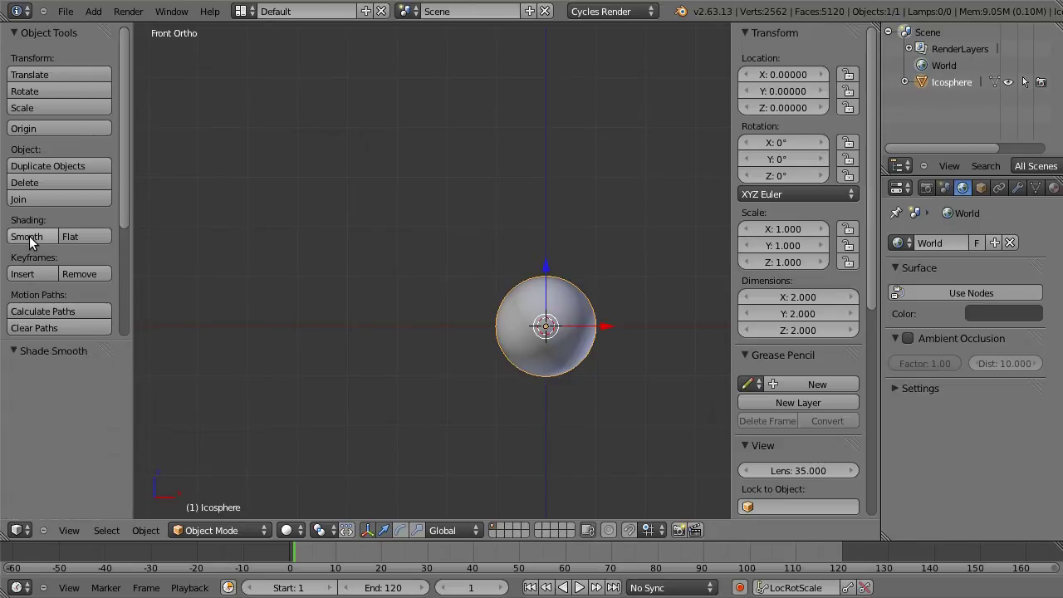
drag(546, 274, 566, 80)
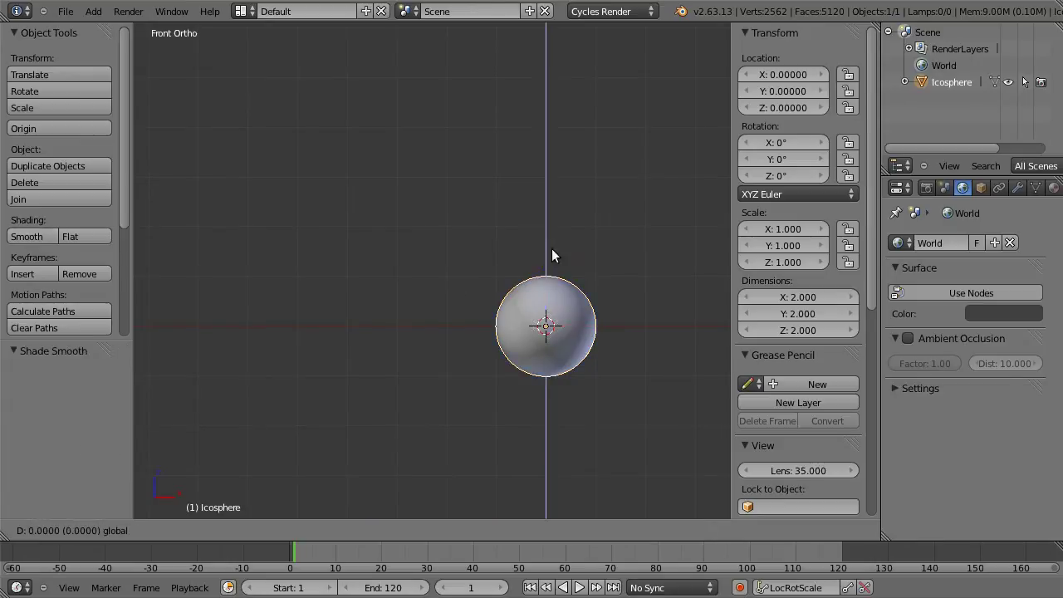
shift+middle_drag(566, 79, 453, 188)
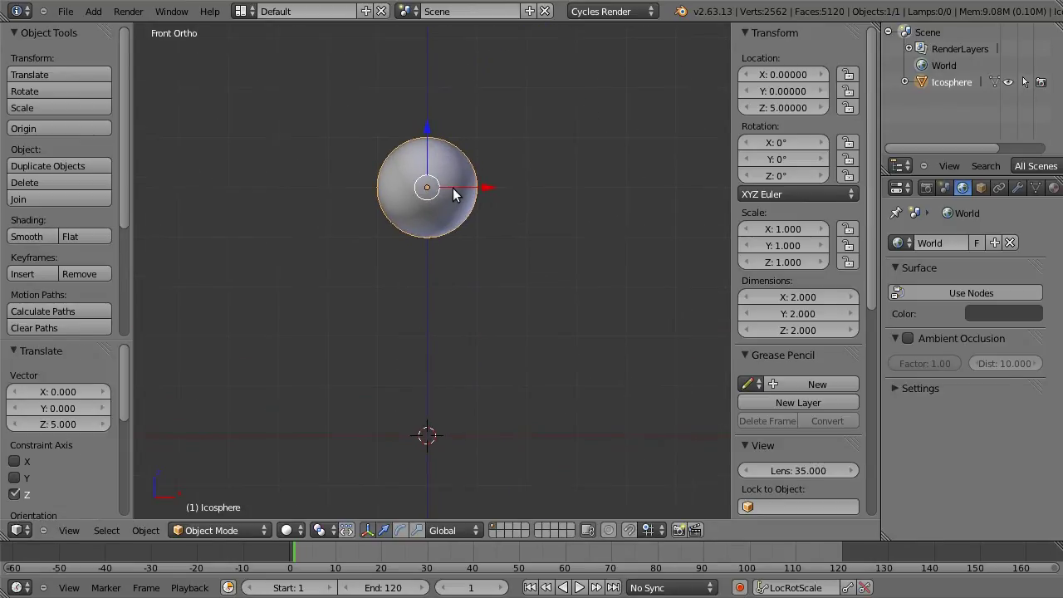
drag(426, 136, 431, 50)
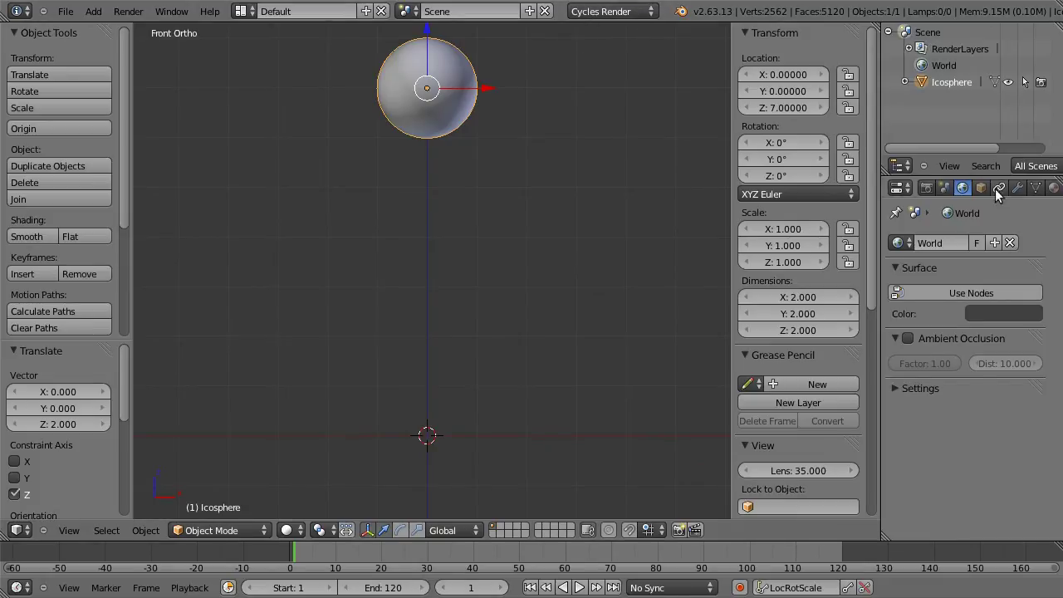
- Give the icosphere a new pinkish-red material named framboise
click(1054, 189)
scroll(1054, 192, right, 2)
scroll(970, 190, right, 1)
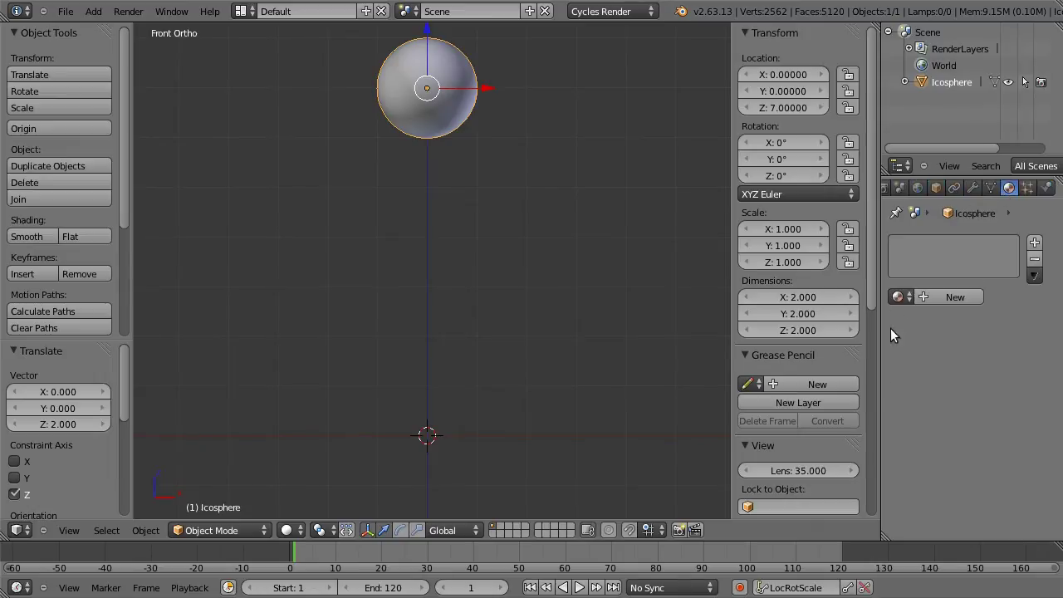
click(940, 296)
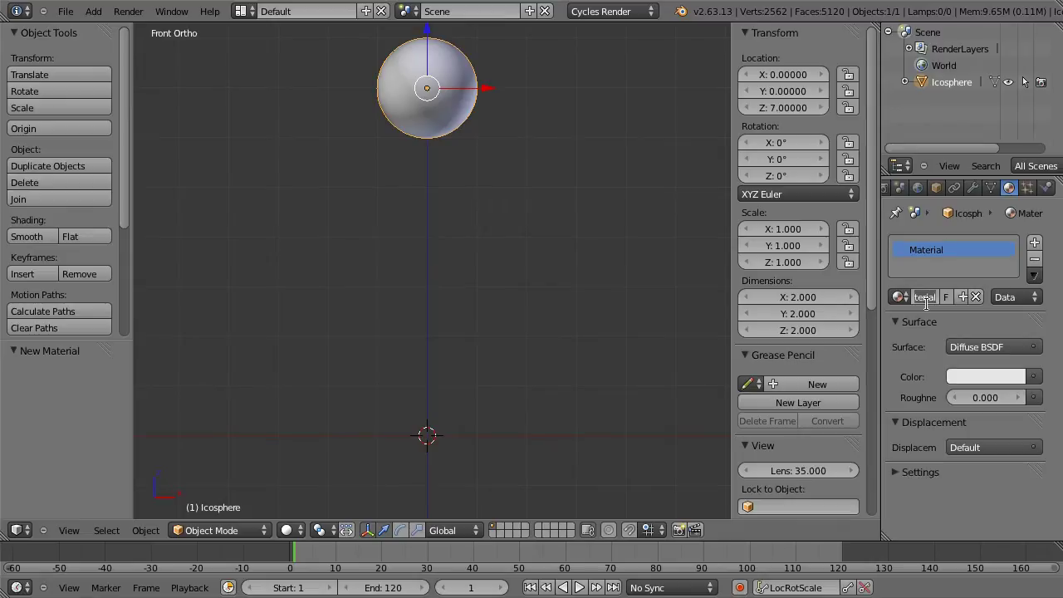
text(fram)
text(e base)
key(Return)
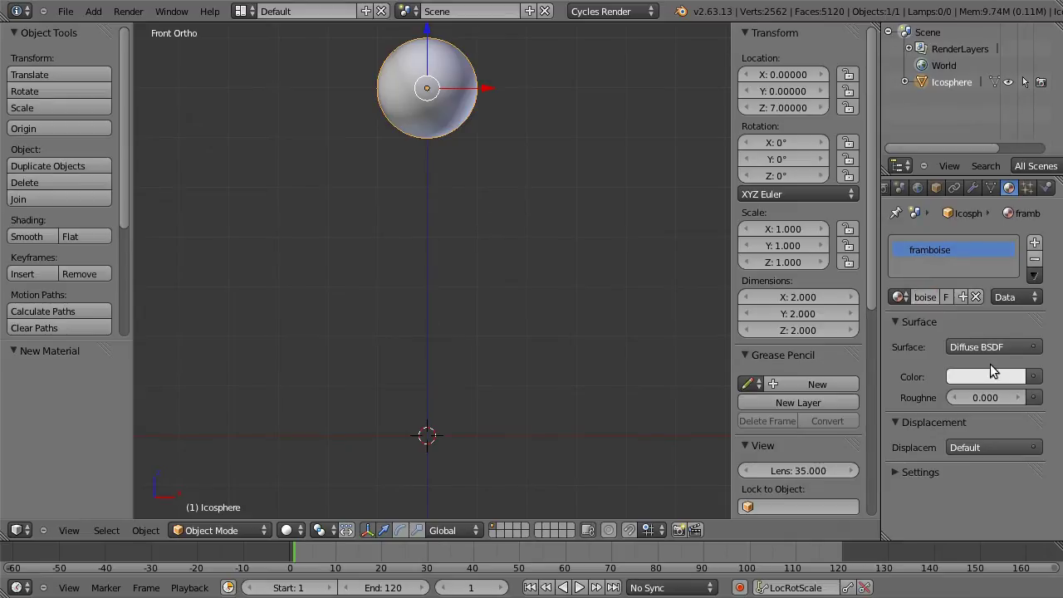
click(988, 376)
drag(950, 262, 950, 266)
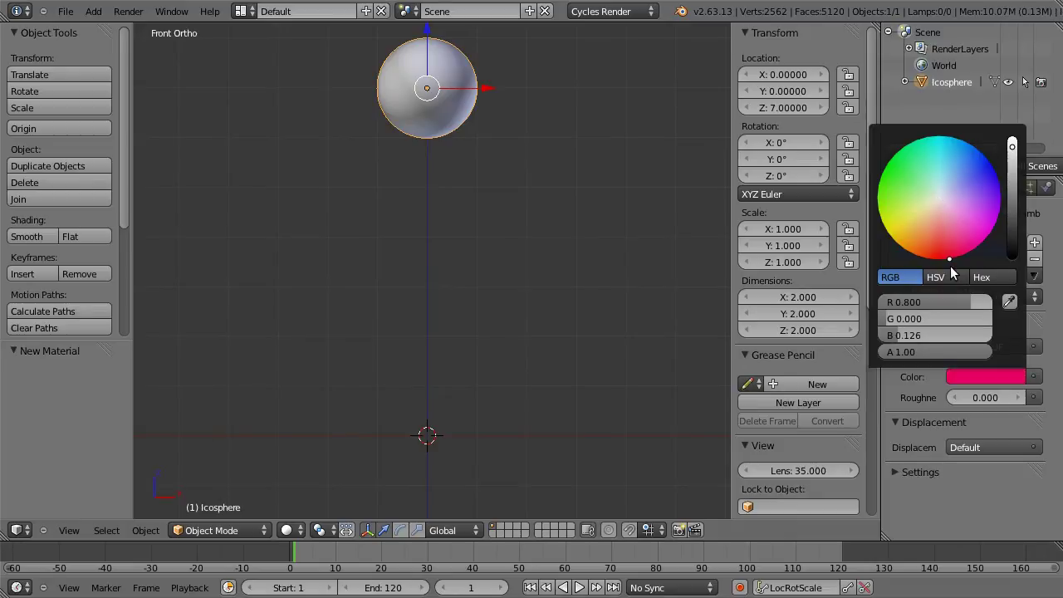
- Add a second material slot with a new cyan-blue material named bleu
click(1036, 247)
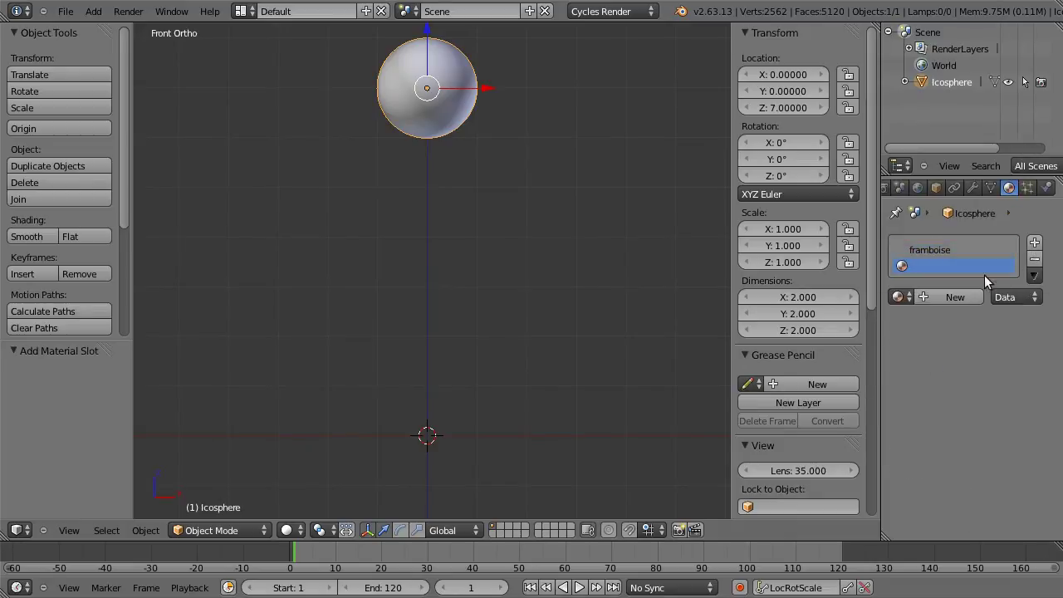
click(948, 297)
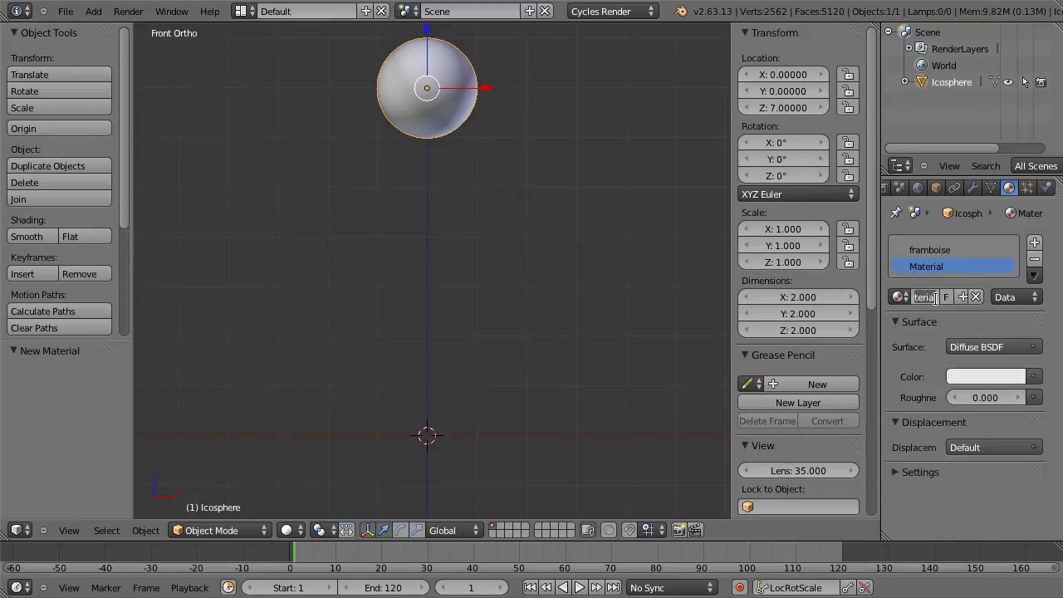
text(bleu)
key(Return)
click(972, 377)
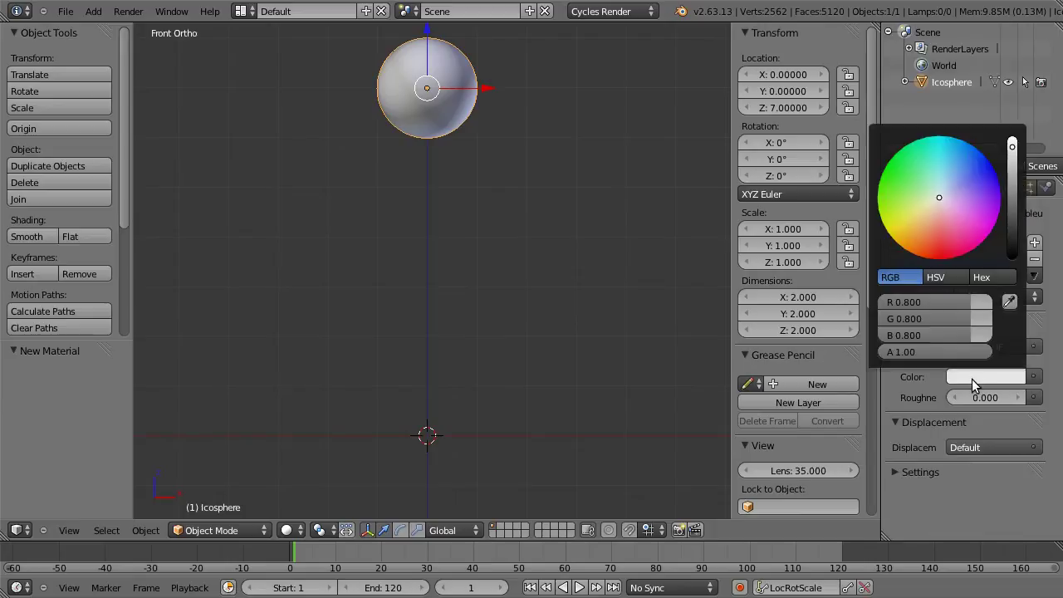
drag(961, 166, 977, 126)
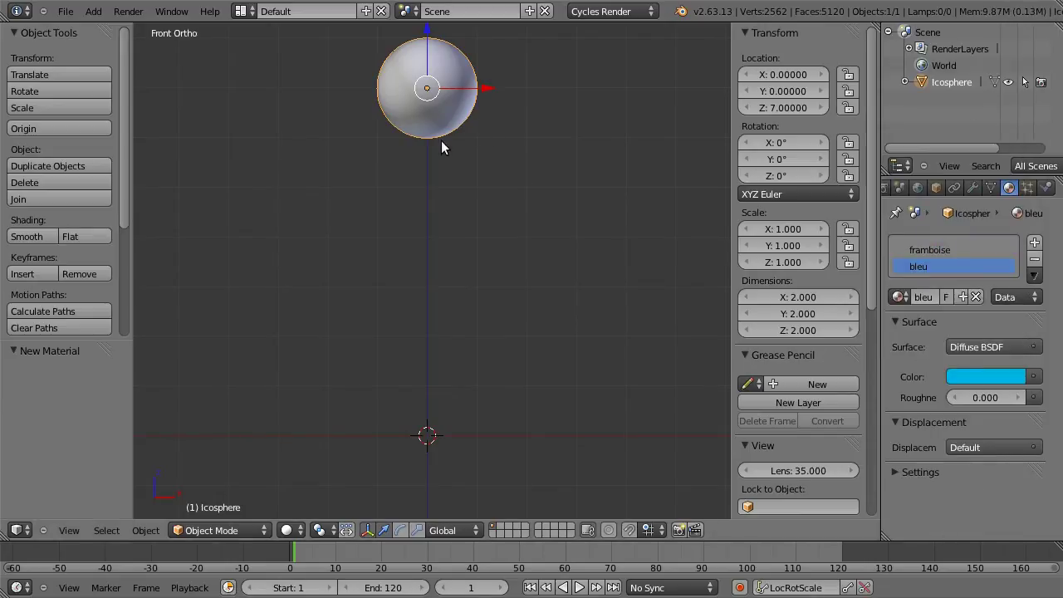
- Set viewport shading to Material and check both framboise and bleu materials
click(298, 532)
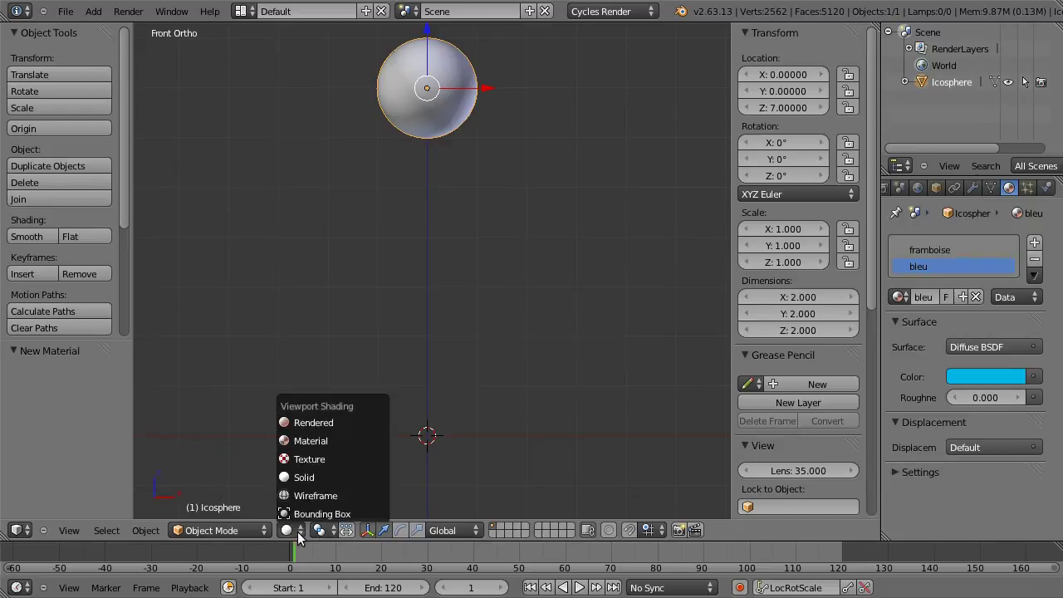
click(299, 441)
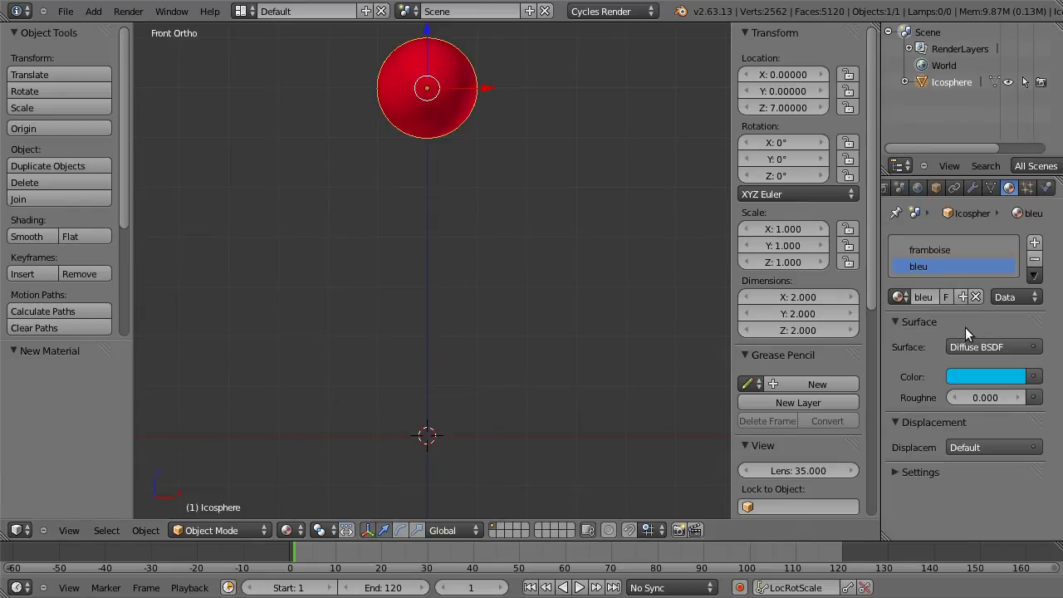
click(934, 251)
click(930, 265)
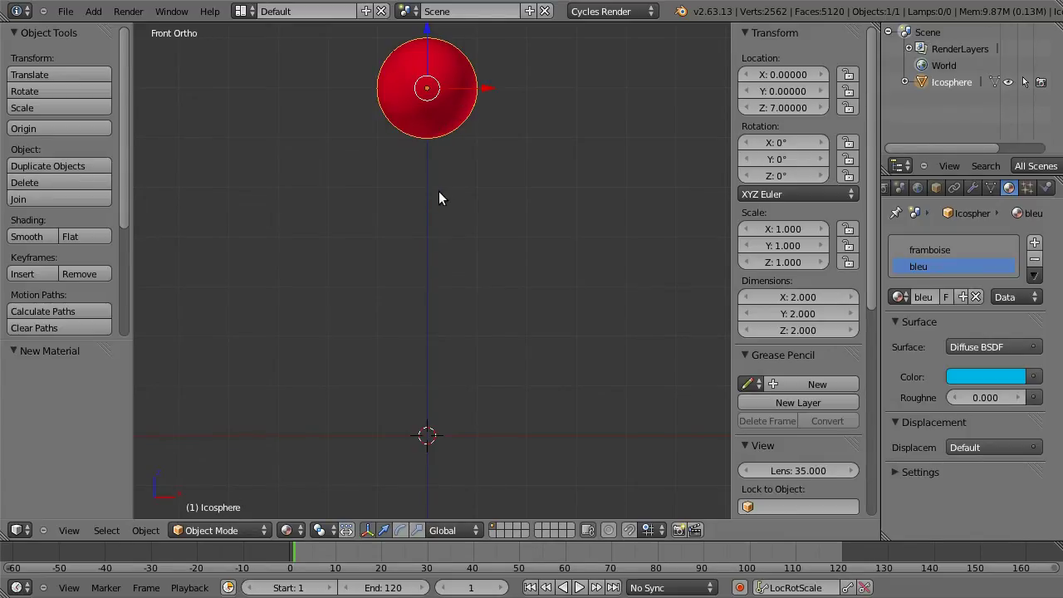
shift+middle_drag(439, 168, 504, 134)
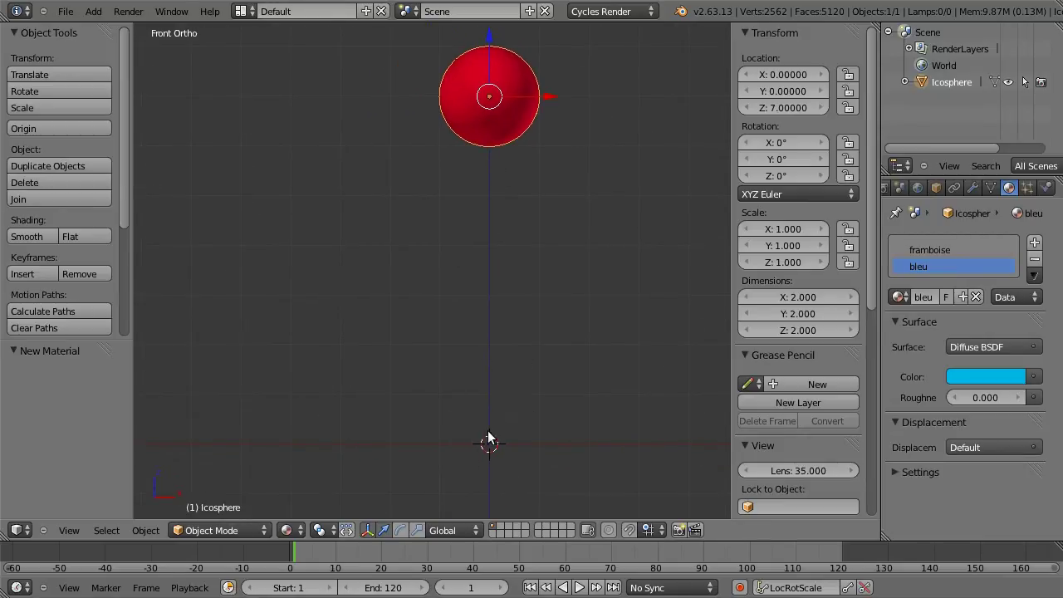
shift+middle_drag(487, 435, 429, 284)
- Add a cube, lower it to Z -1, and give it a new default material
key(shift+a)
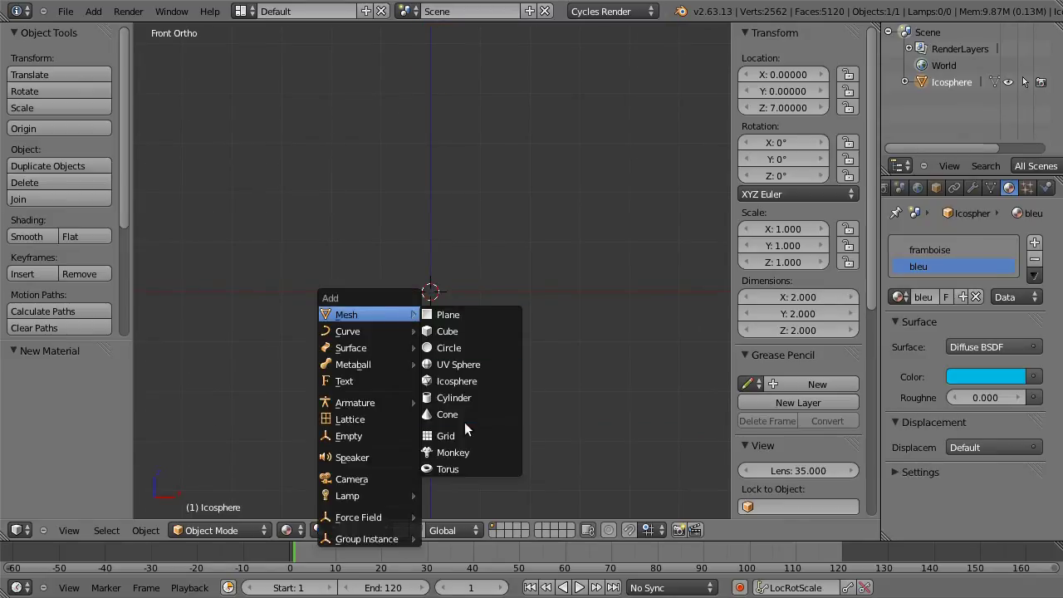
click(477, 330)
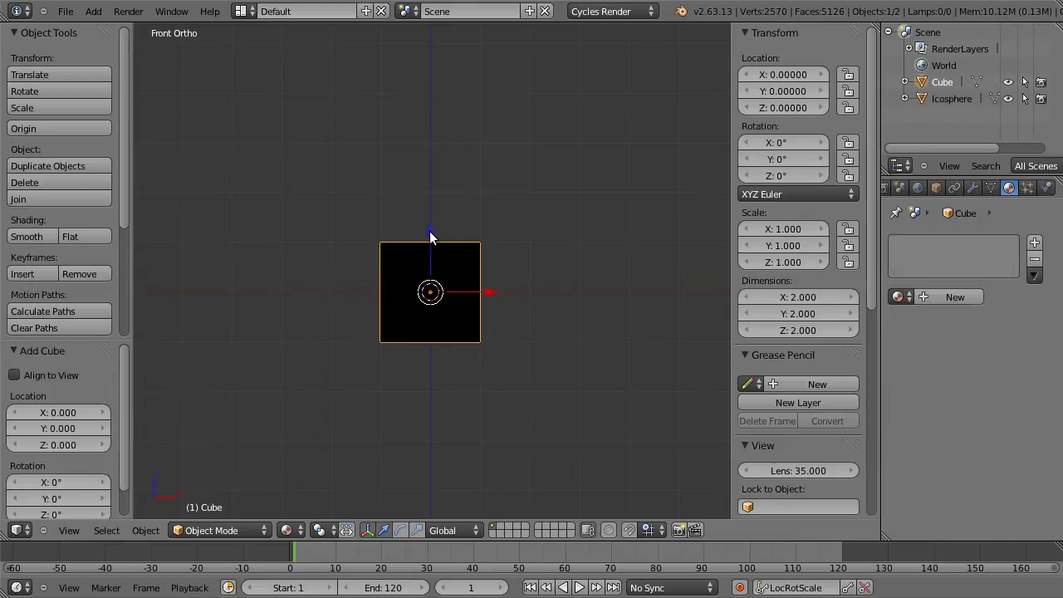
drag(429, 233, 430, 283)
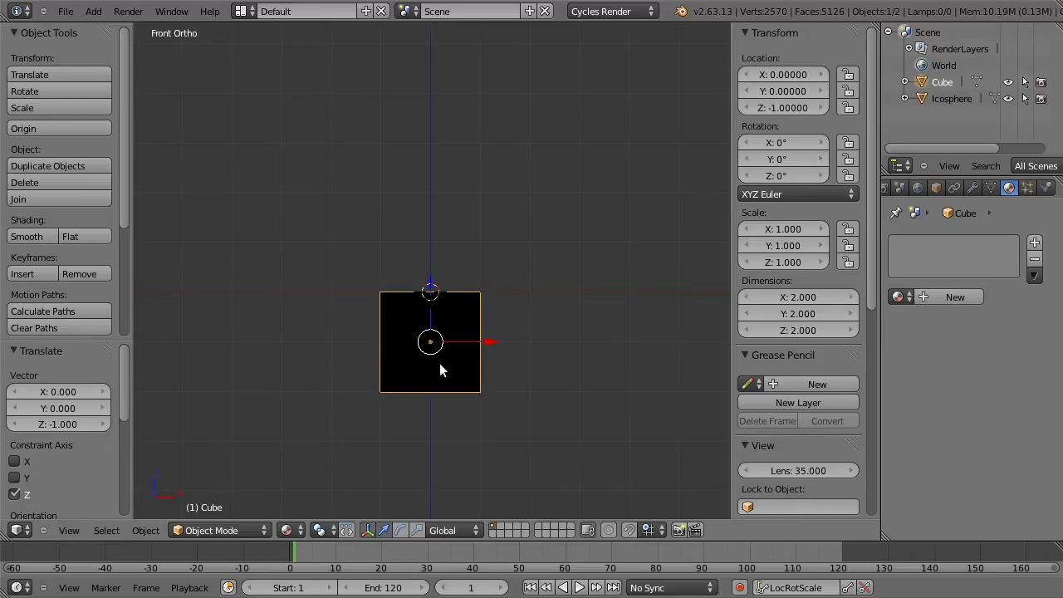
mouse_move(435, 309)
middle_down()
mouse_move(427, 359)
mouse_move(455, 360)
middle_up()
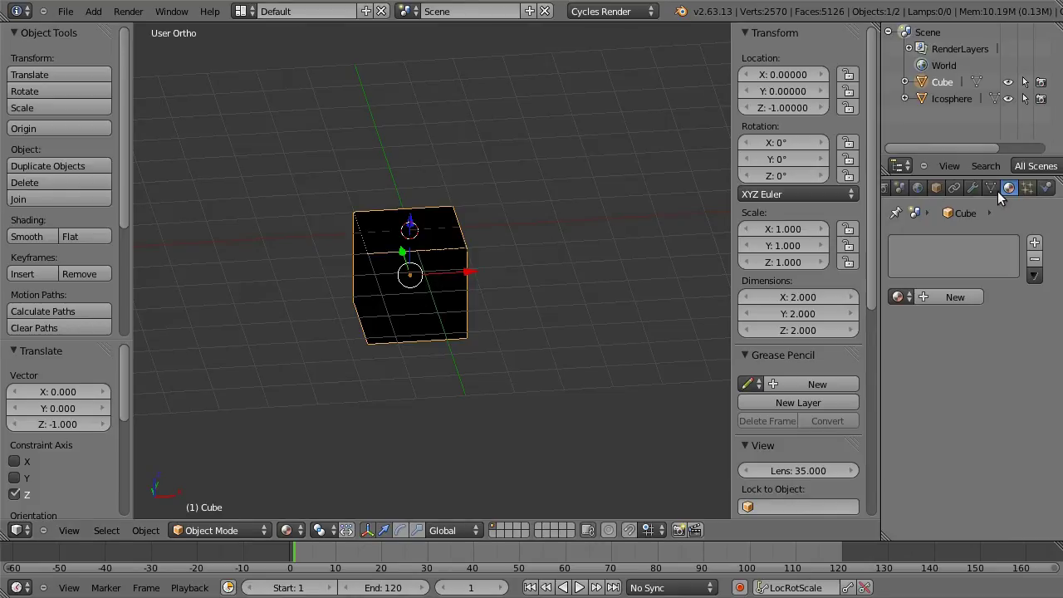
click(941, 298)
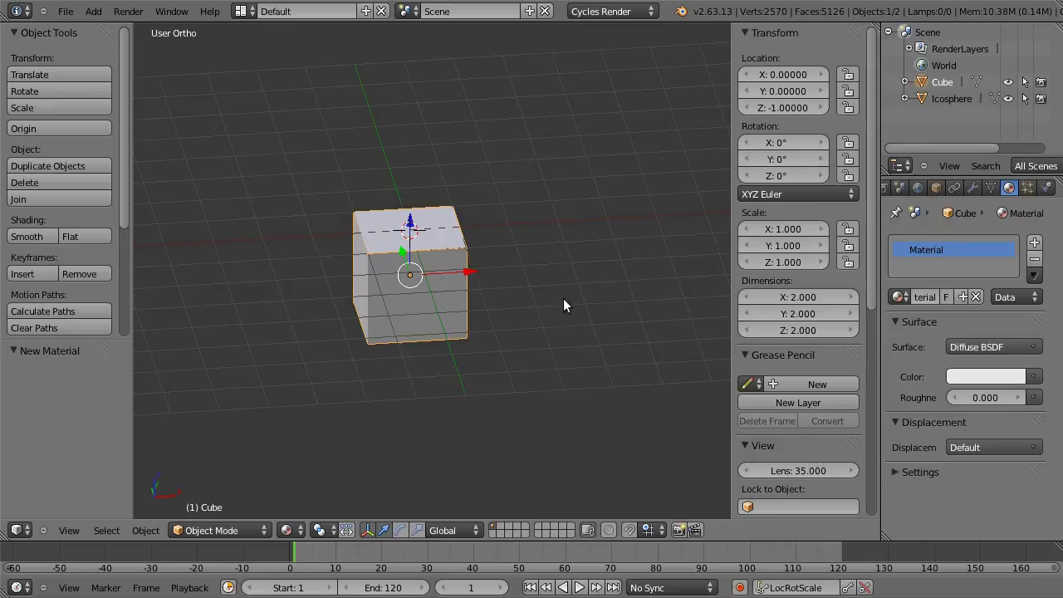
mouse_move(444, 241)
middle_down()
mouse_move(452, 257)
mouse_move(435, 295)
mouse_move(457, 254)
mouse_move(449, 272)
middle_up()
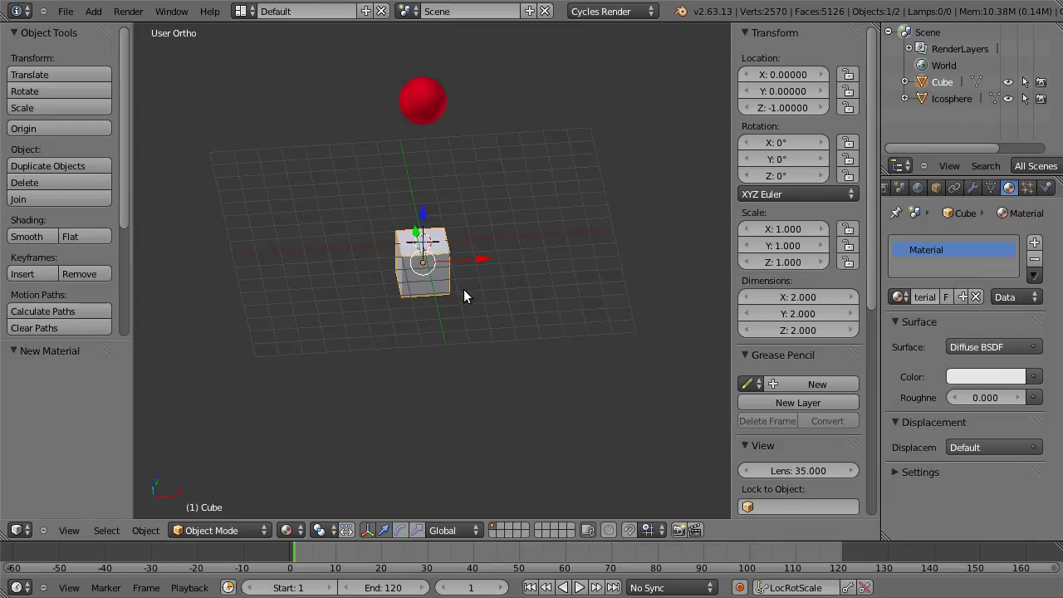
- Scale the cube in X and Y only to 41.909, making an 83.818-unit floor slab
key(s)
key(shift+z)
click(774, 424)
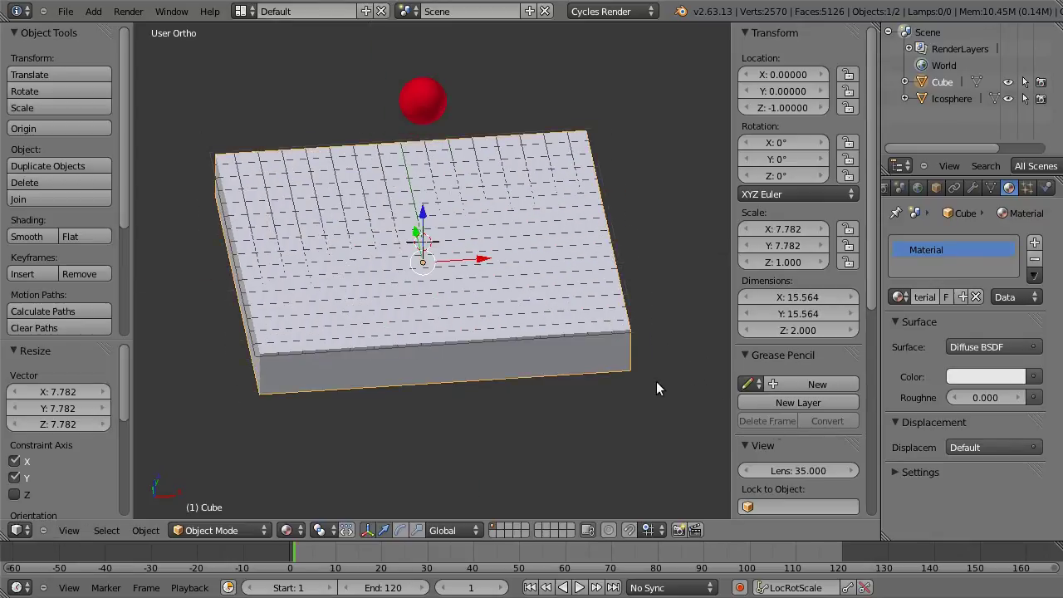
key(s)
key(shift+z)
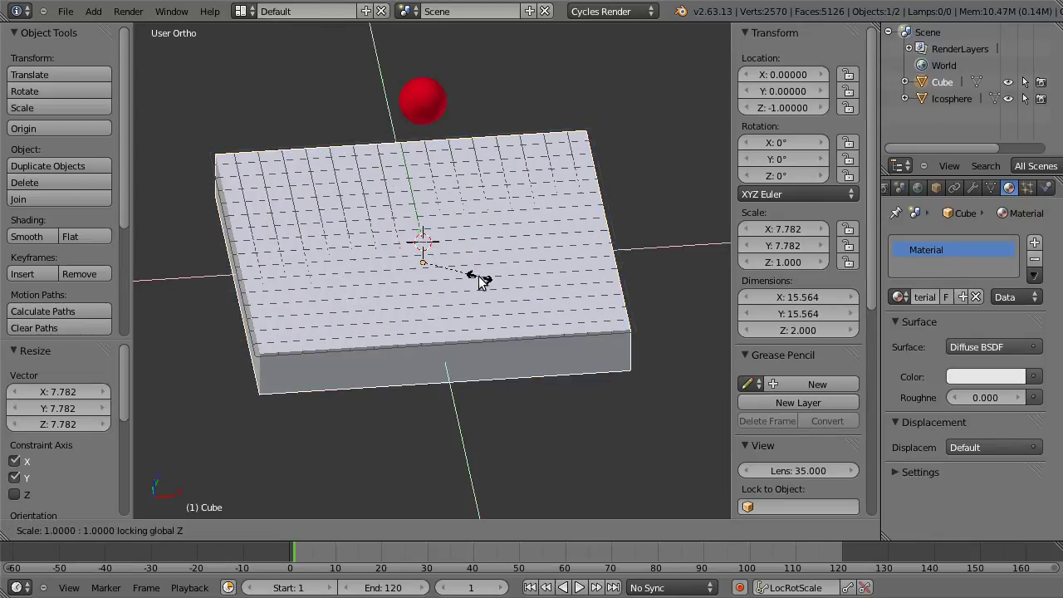
click(681, 440)
- Switch to Front Ortho view framing both the sphere and the slab
scroll(552, 372, down, 4)
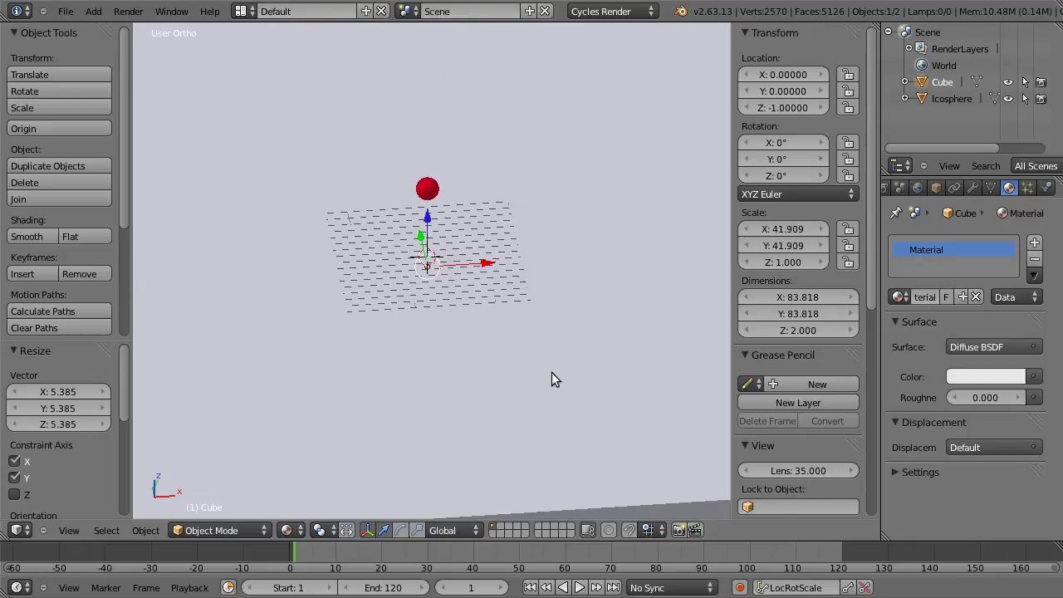
scroll(551, 372, down, 4)
mouse_move(482, 357)
middle_down()
mouse_move(458, 299)
mouse_move(467, 316)
middle_up()
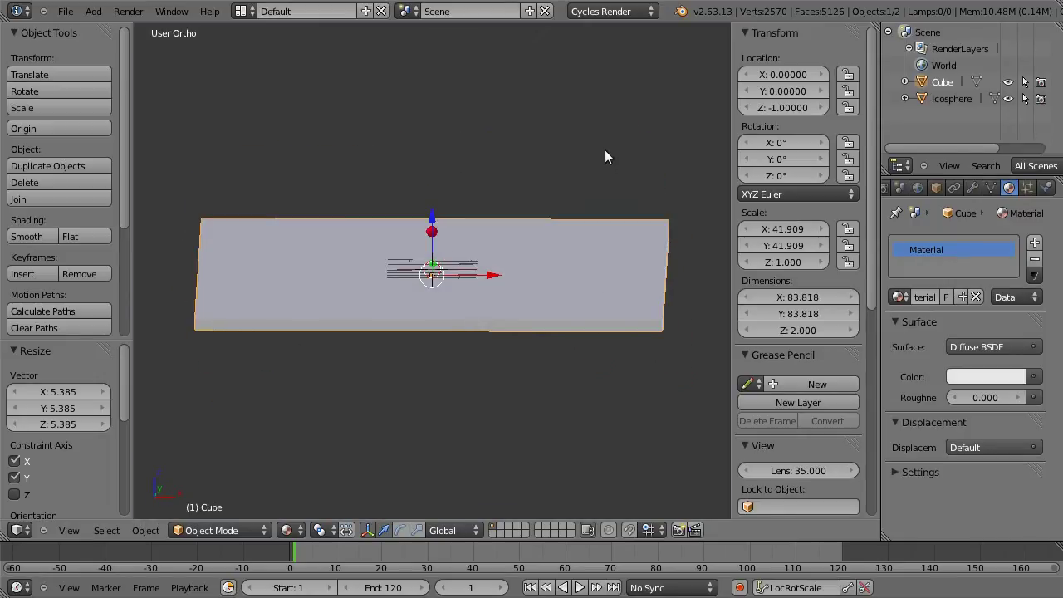
mouse_move(488, 275)
middle_down()
mouse_move(430, 274)
mouse_move(429, 293)
middle_up()
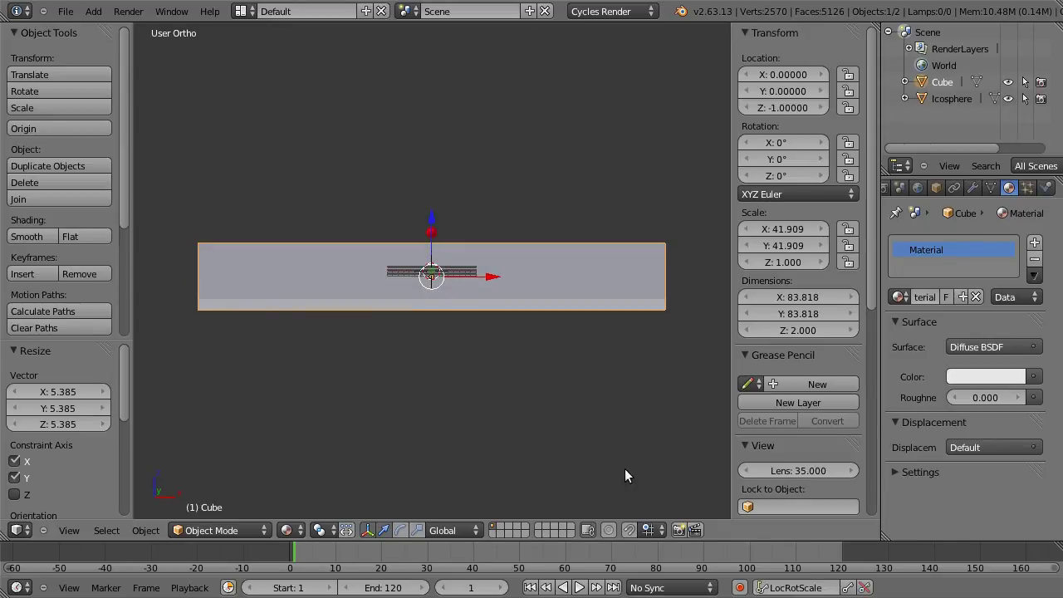
key(KP_1)
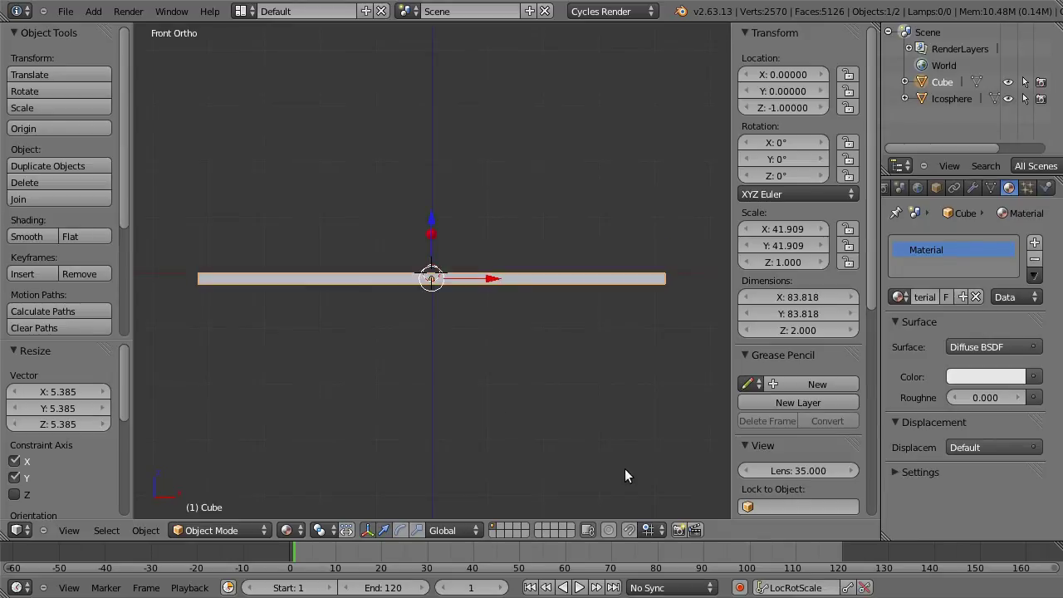
scroll(437, 320, up, 1)
scroll(438, 315, up, 2)
scroll(438, 315, up, 2)
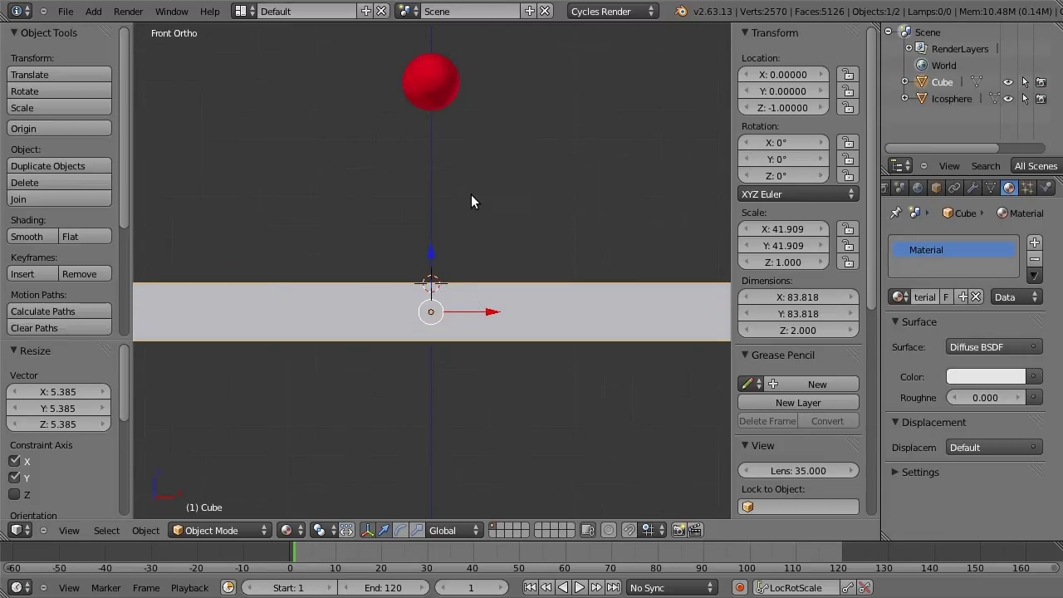
shift+middle_drag(471, 195, 496, 370)
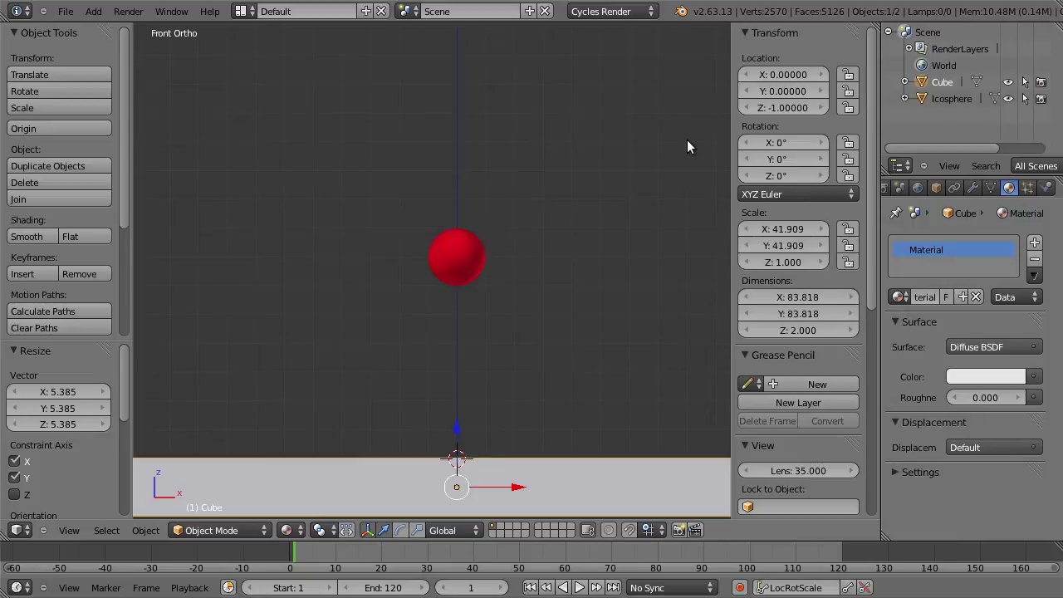
- Switch the render engine to Blender Game and select the icosphere
click(602, 14)
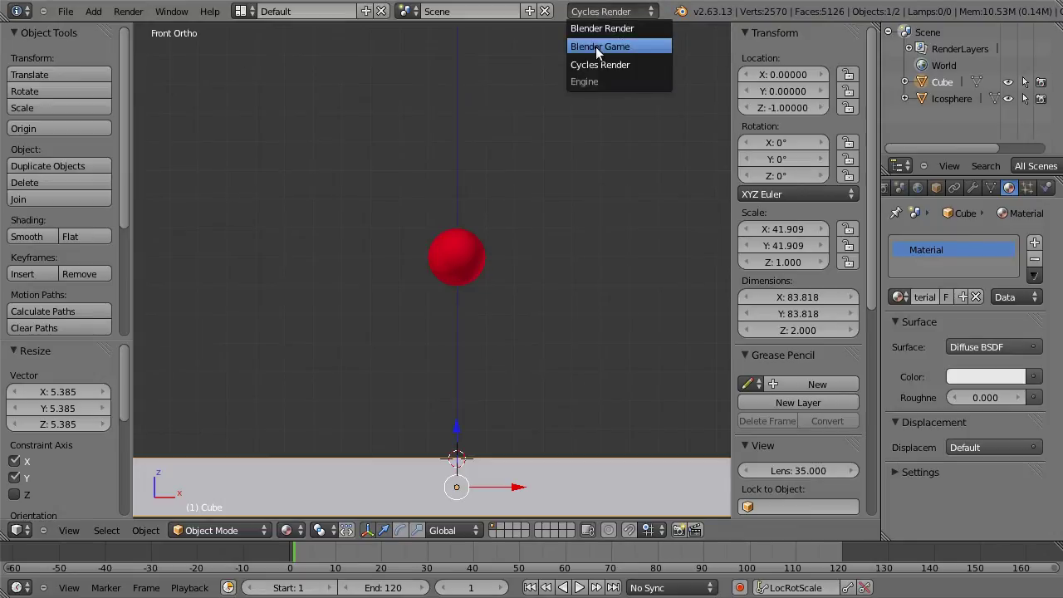
click(596, 47)
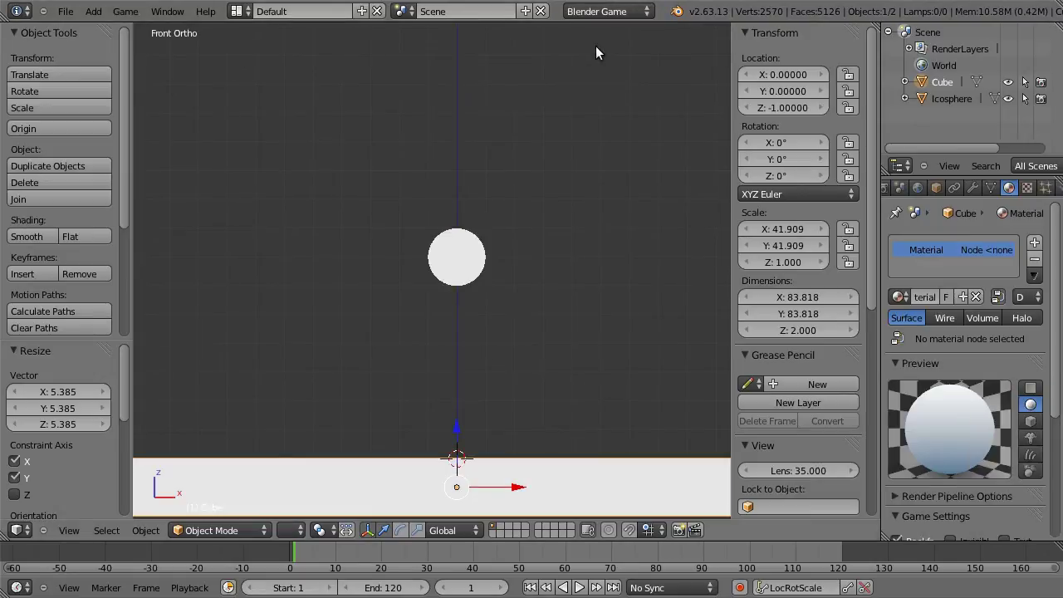
right_click(451, 256)
scroll(997, 188, left, 1)
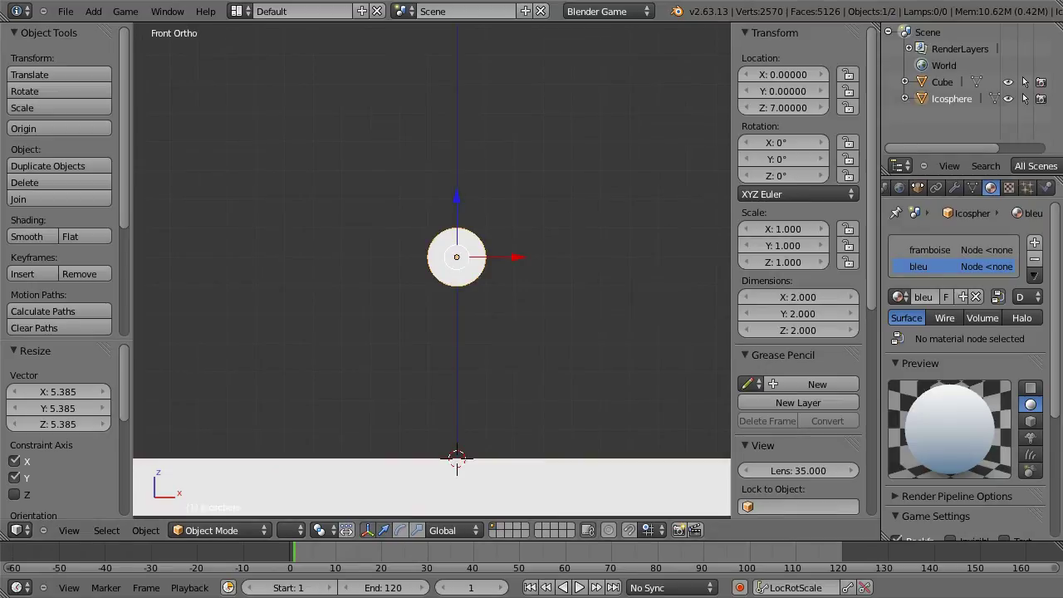
- Set the icosphere's physics type to Rigid Body with mass 1.000, then select the floor
click(1047, 189)
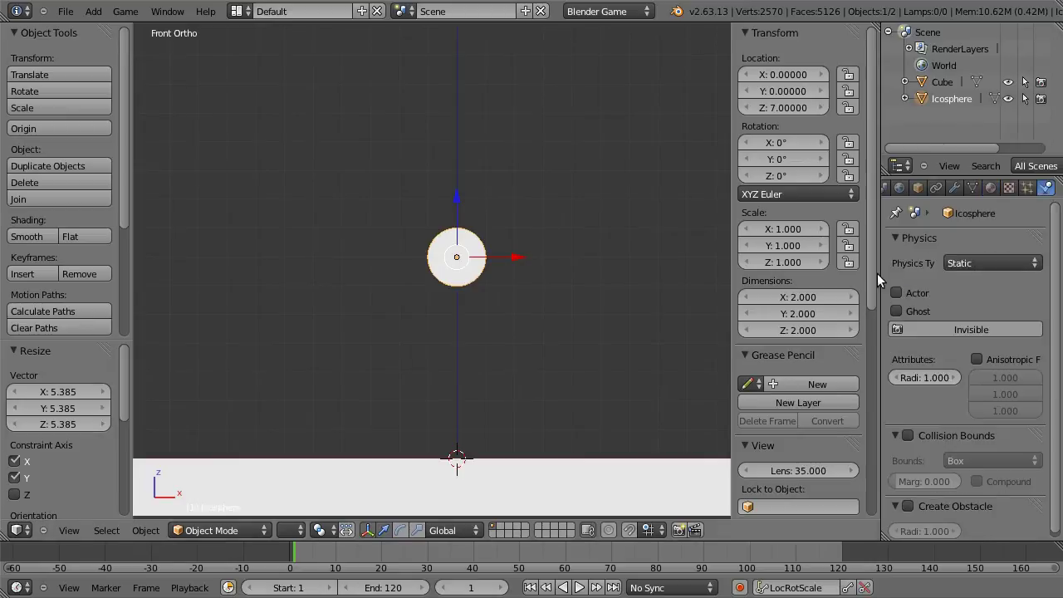
drag(881, 273, 747, 272)
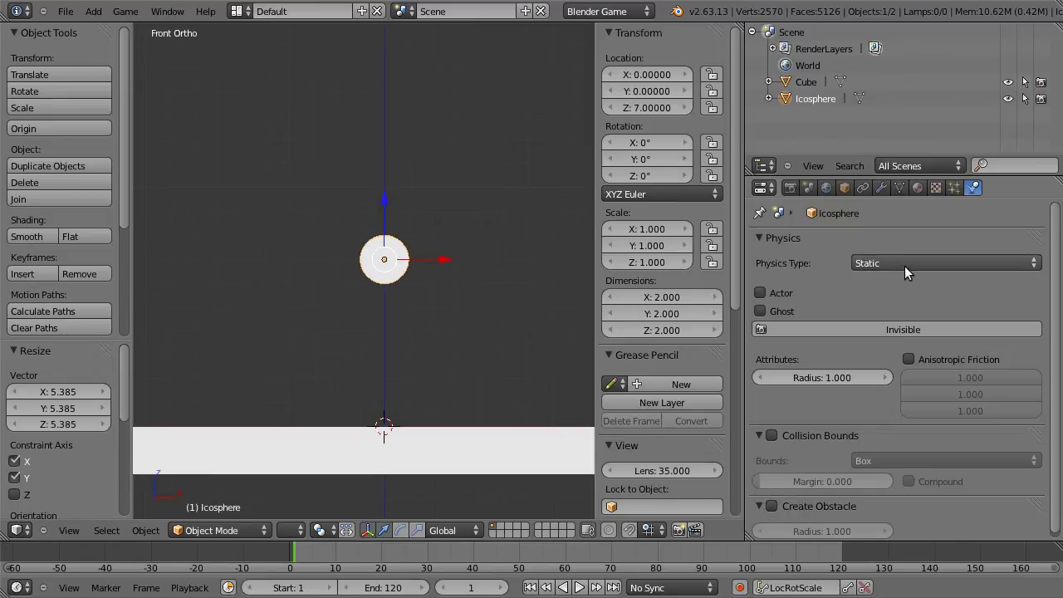
click(905, 266)
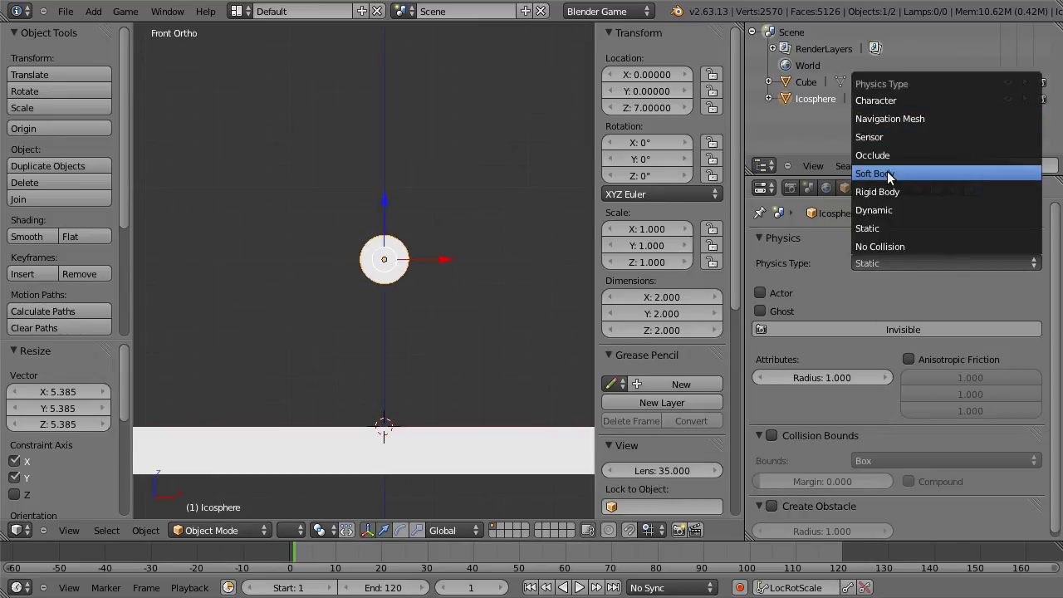
click(902, 192)
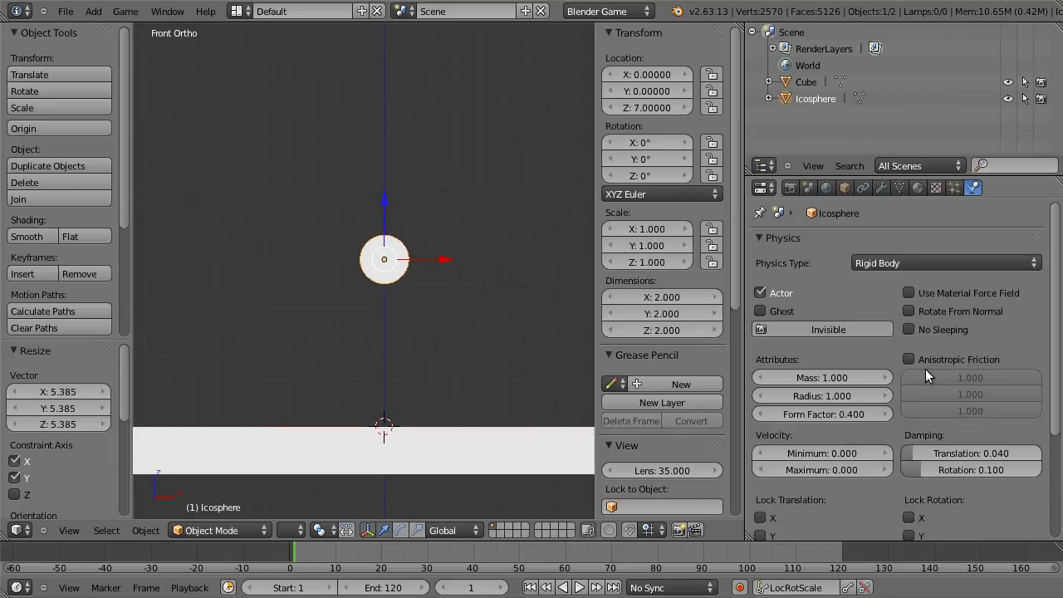
scroll(813, 295, down, 3)
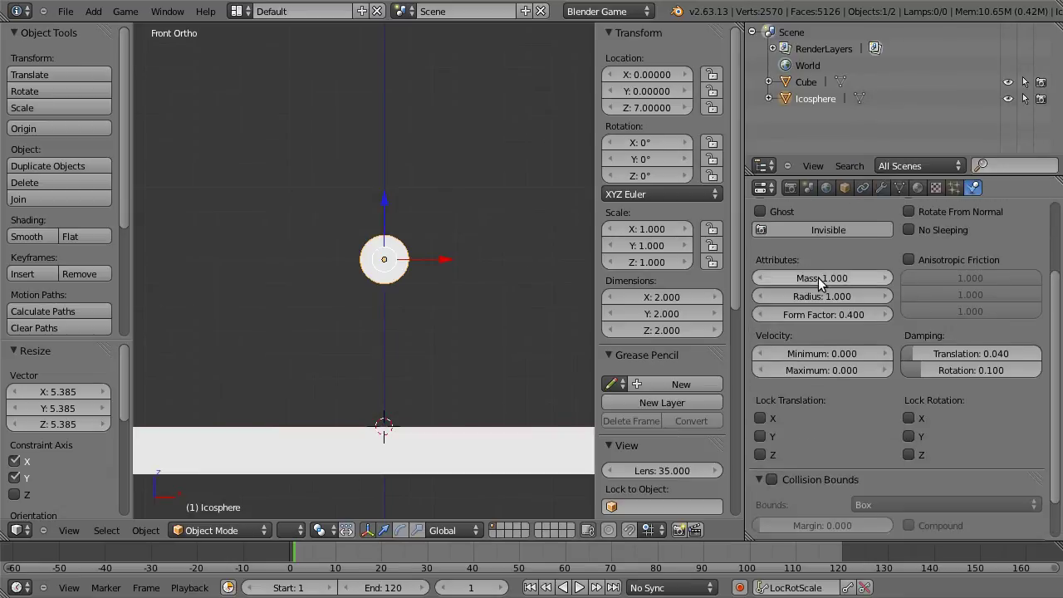
scroll(893, 387, down, 1)
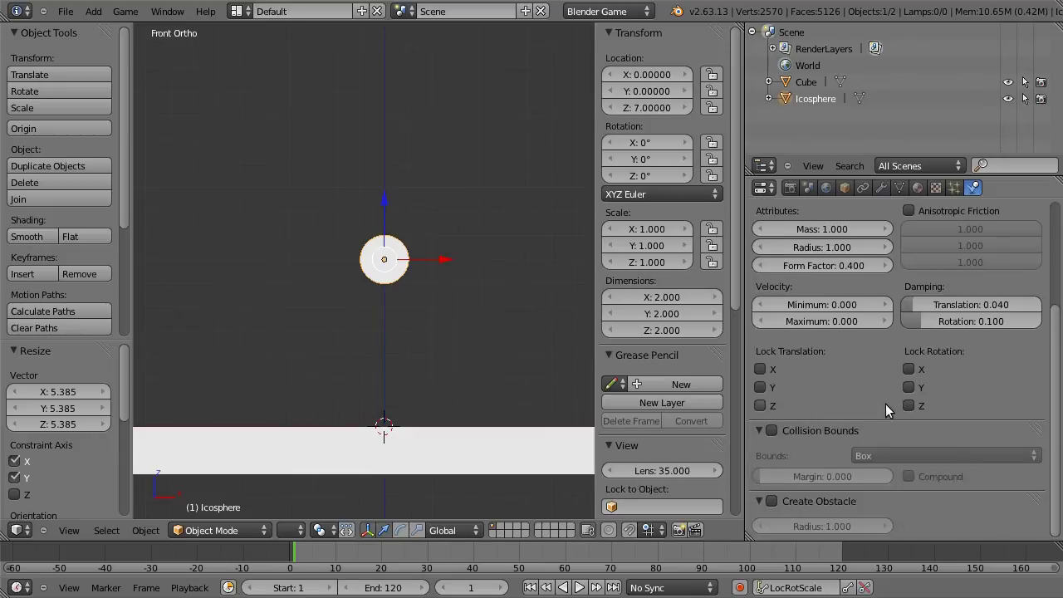
scroll(886, 401, up, 4)
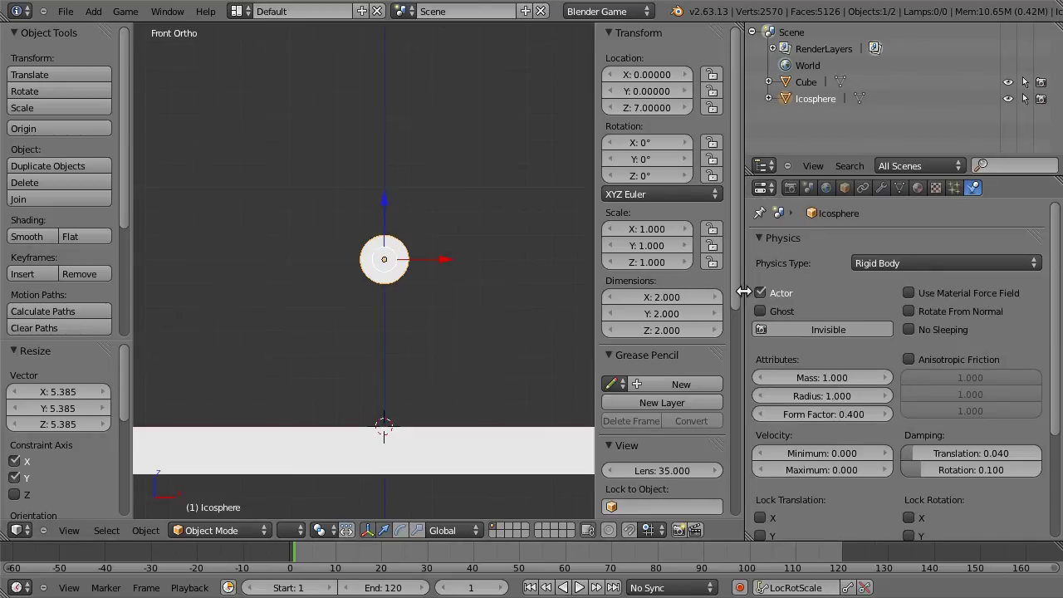
right_click(487, 450)
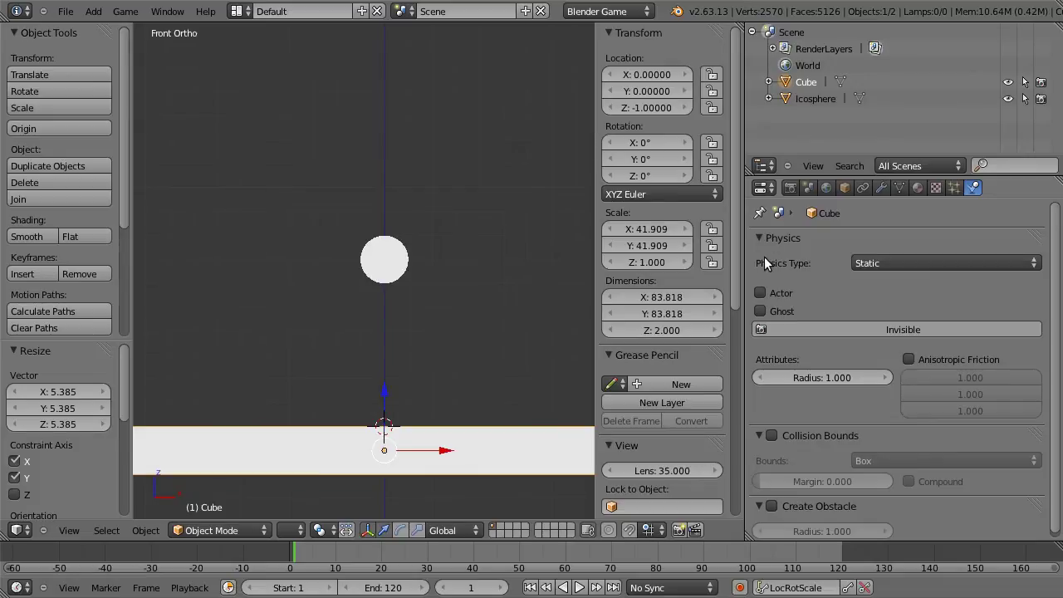
- Keep the floor Static and set the Standalone Player refresh rate to 30
click(884, 265)
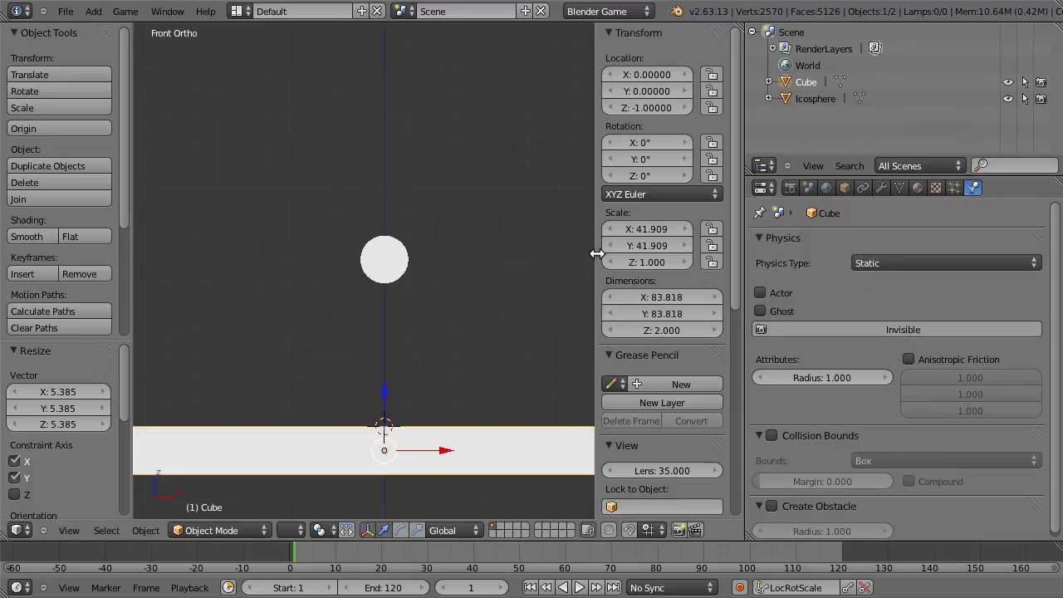
drag(744, 257, 903, 255)
click(948, 189)
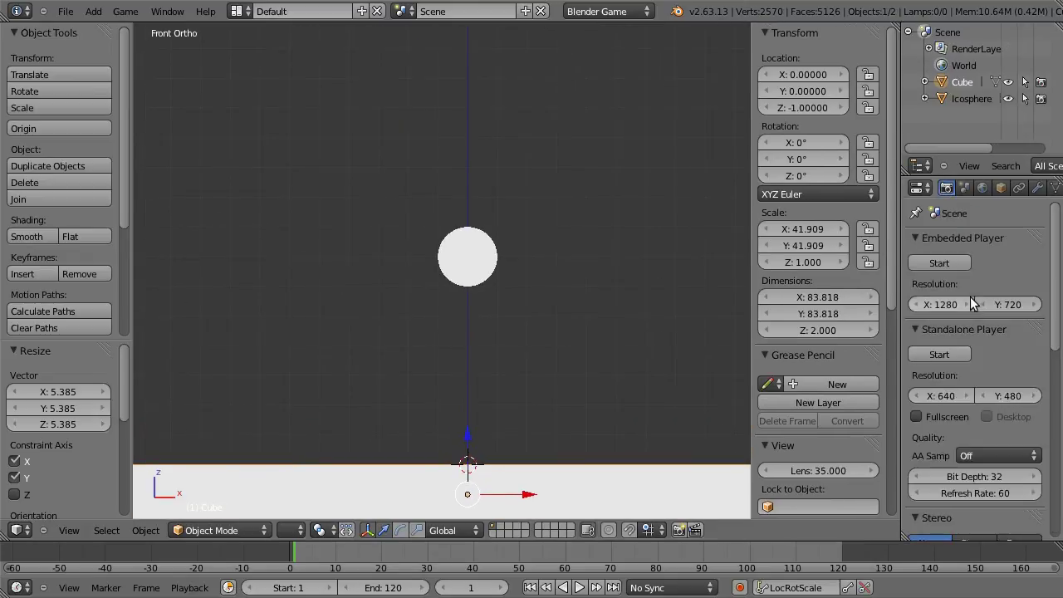
scroll(977, 300, down, 2)
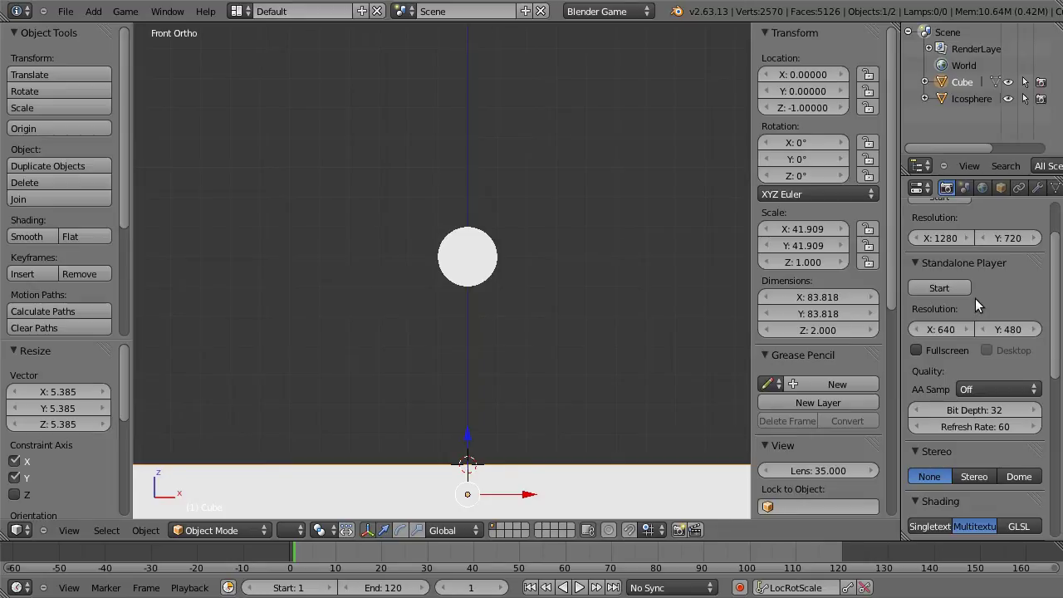
click(977, 427)
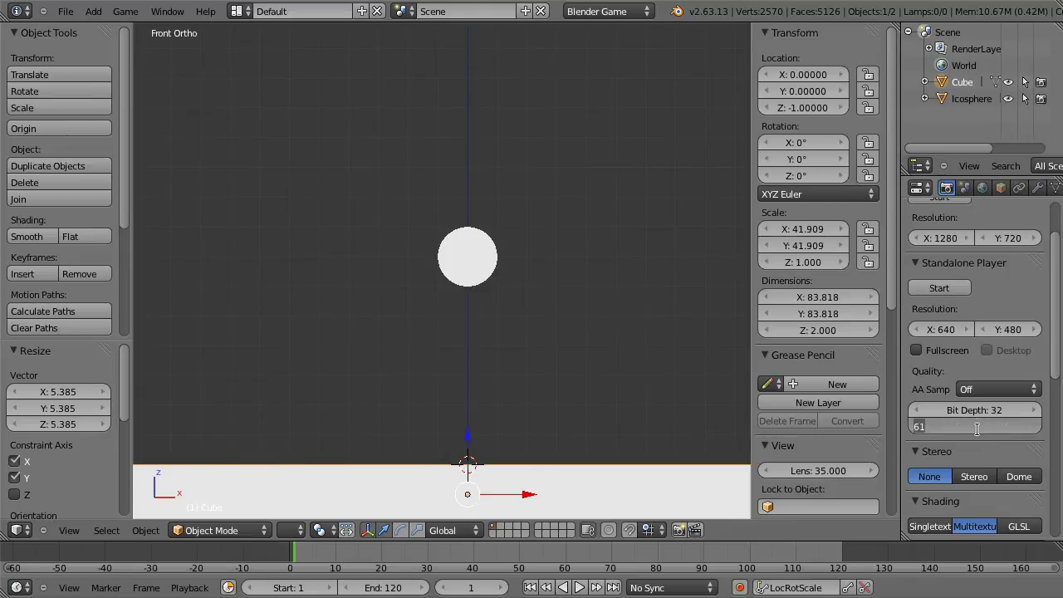
text(30)
key(Return)
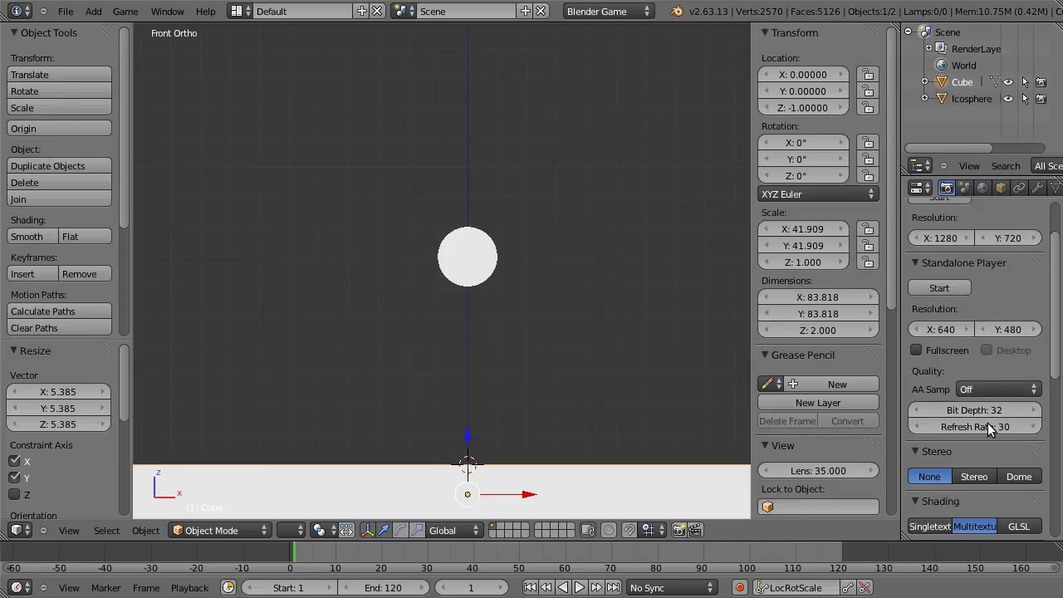
scroll(980, 415, down, 4)
scroll(959, 393, down, 1)
scroll(962, 382, down, 3)
scroll(965, 372, down, 2)
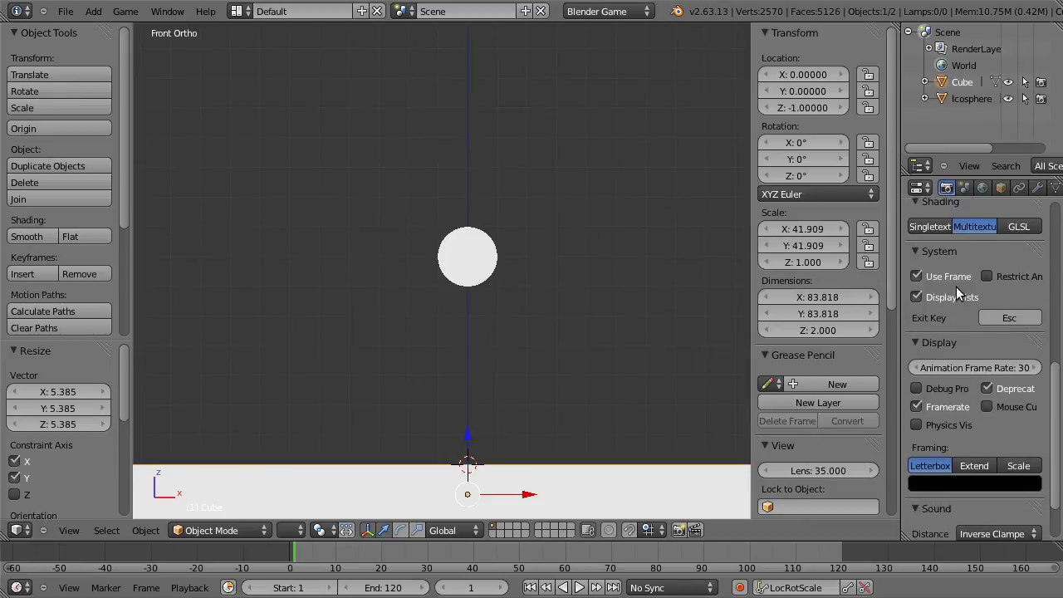
scroll(984, 467, down, 3)
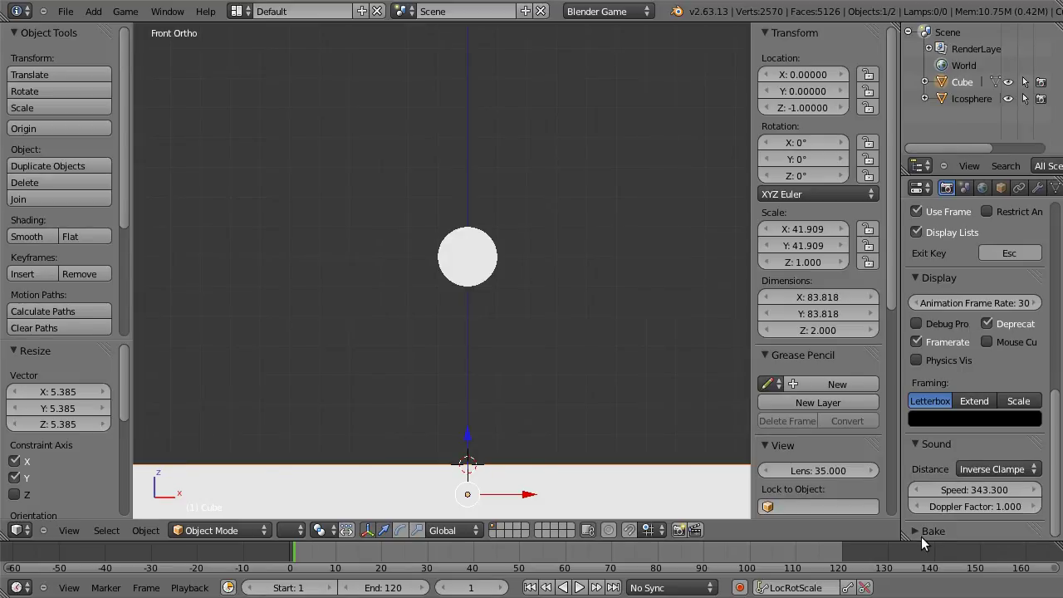
scroll(937, 452, up, 5)
scroll(938, 449, up, 3)
scroll(937, 450, up, 4)
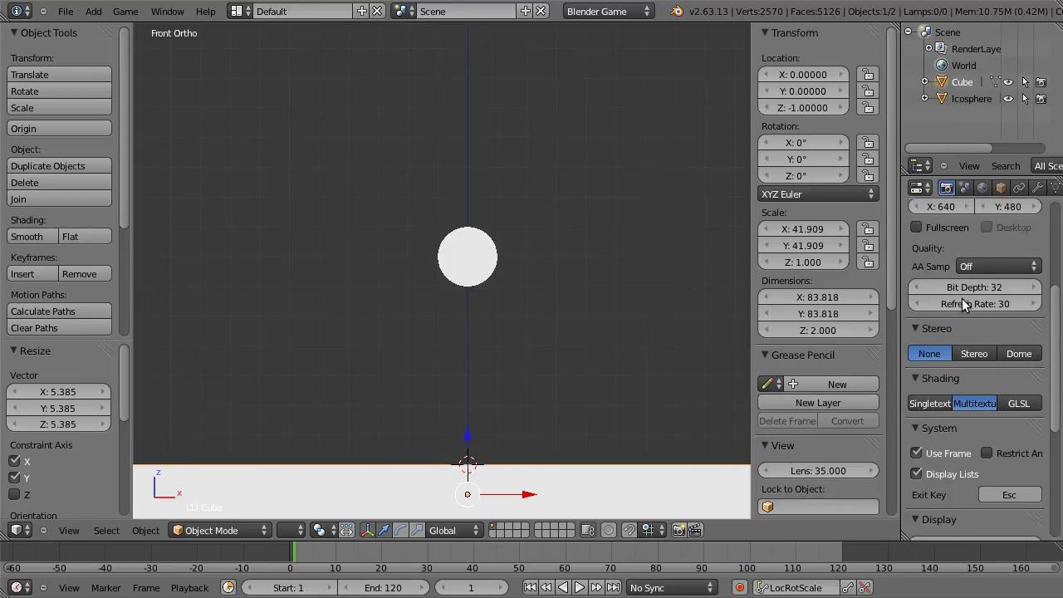
scroll(962, 361, up, 3)
scroll(962, 194, up, 3)
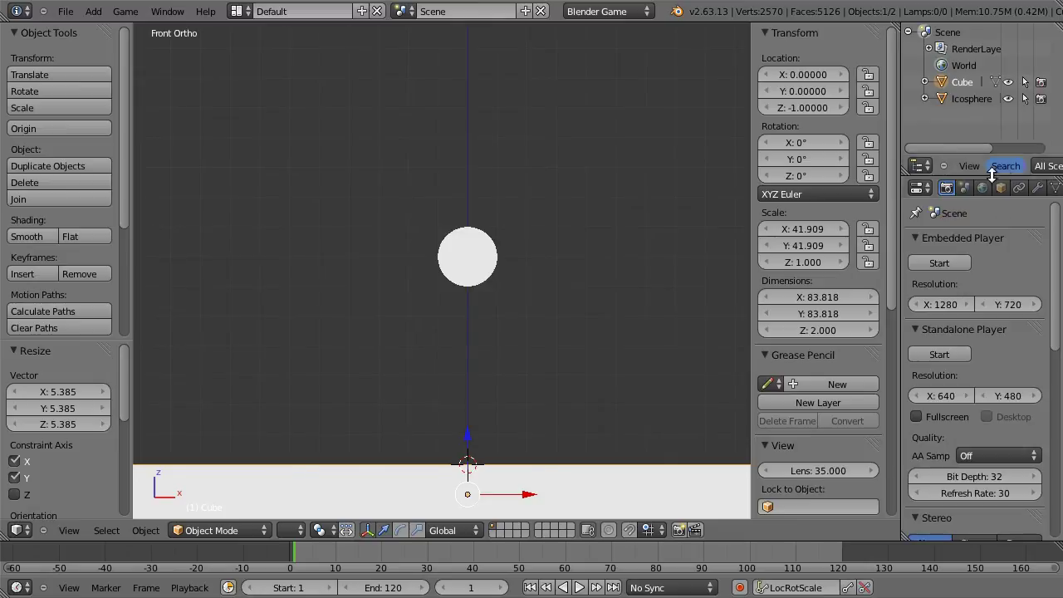
- Review World Bullet physics (gravity 9.80), then run the game engine to test the fall
click(982, 188)
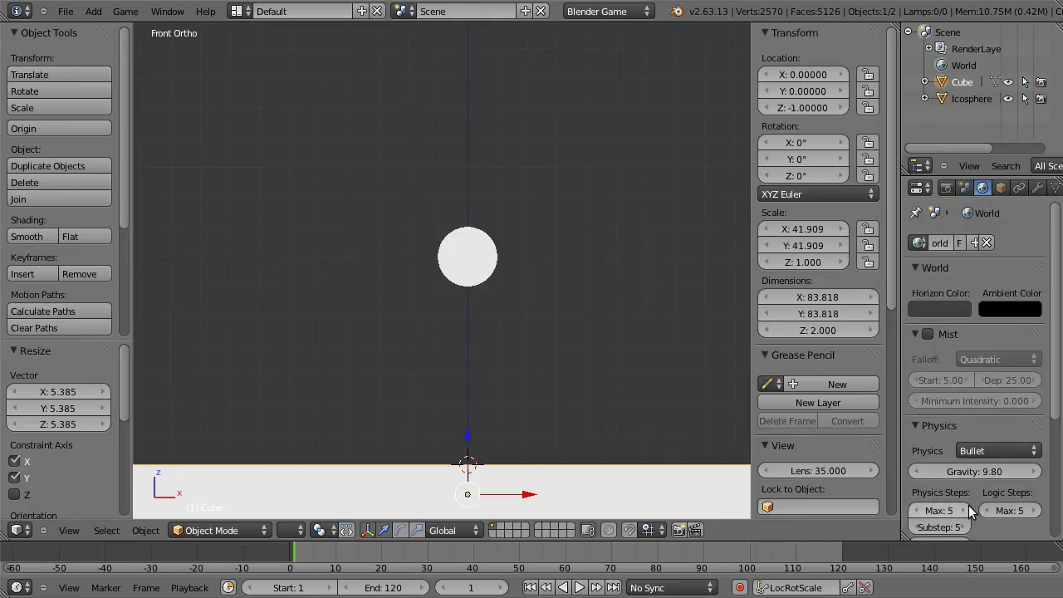
scroll(968, 374, down, 3)
scroll(964, 397, down, 3)
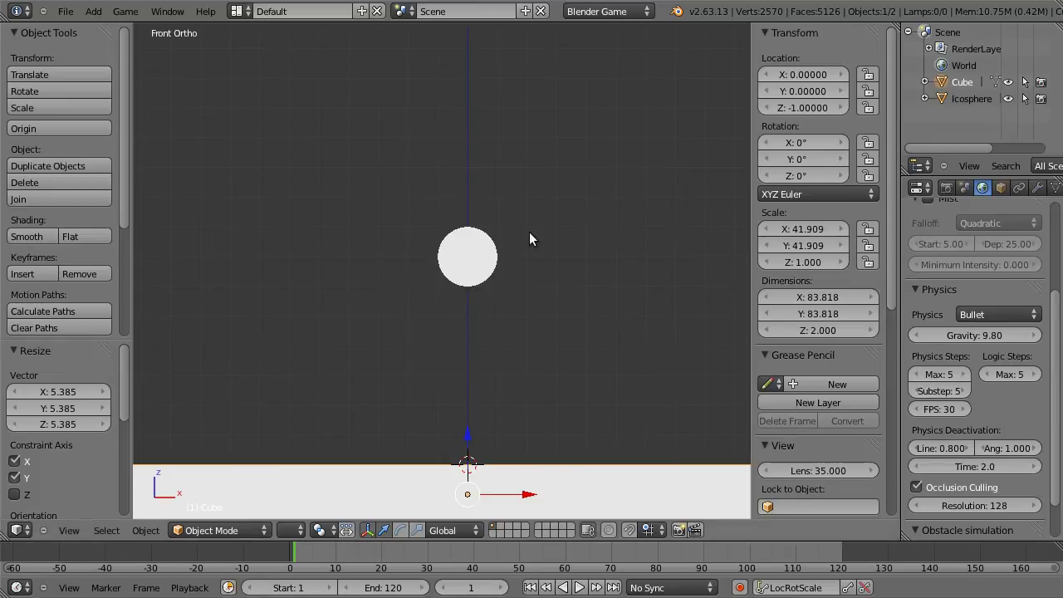
click(126, 13)
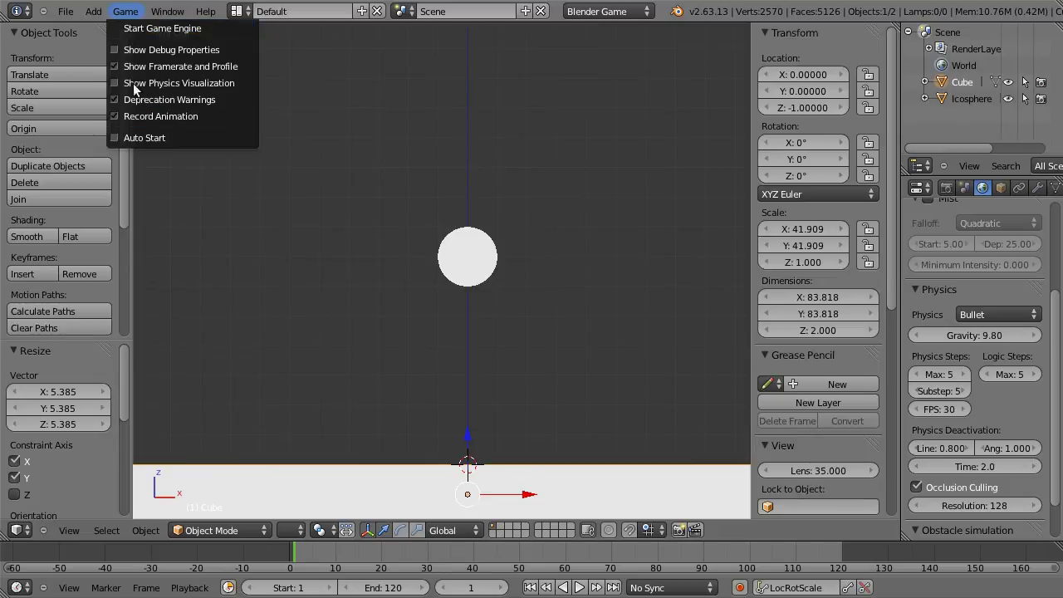
click(147, 31)
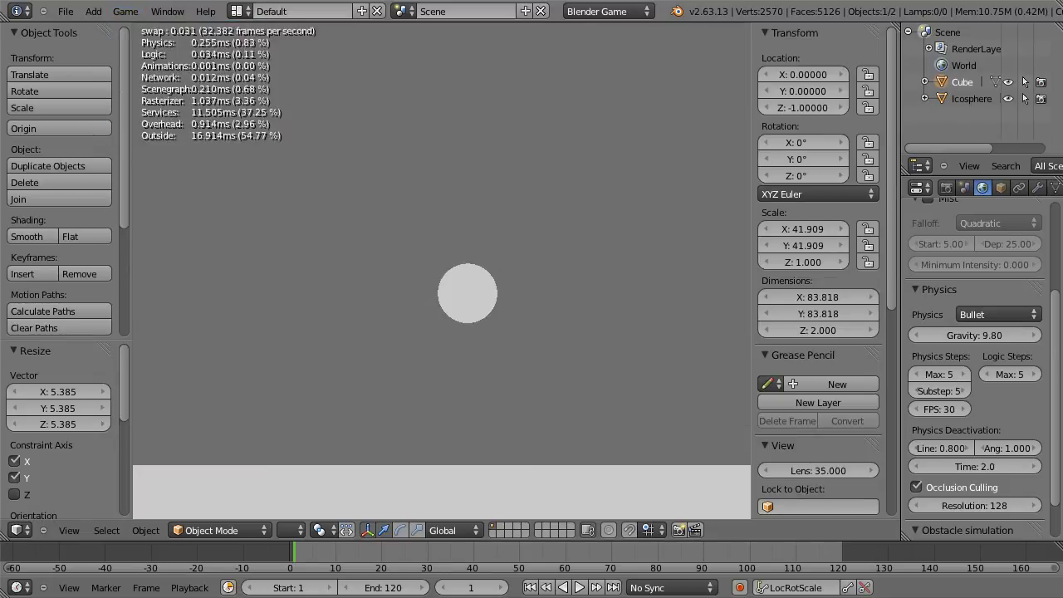
key(Escape)
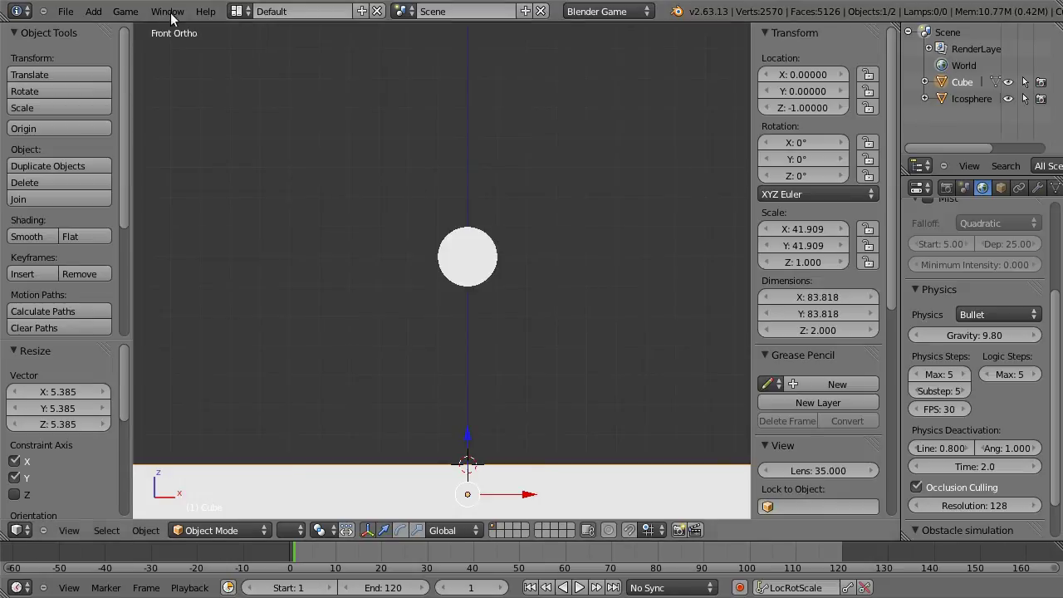
- Switch the render engine to Cycles Render and select the icosphere
click(609, 13)
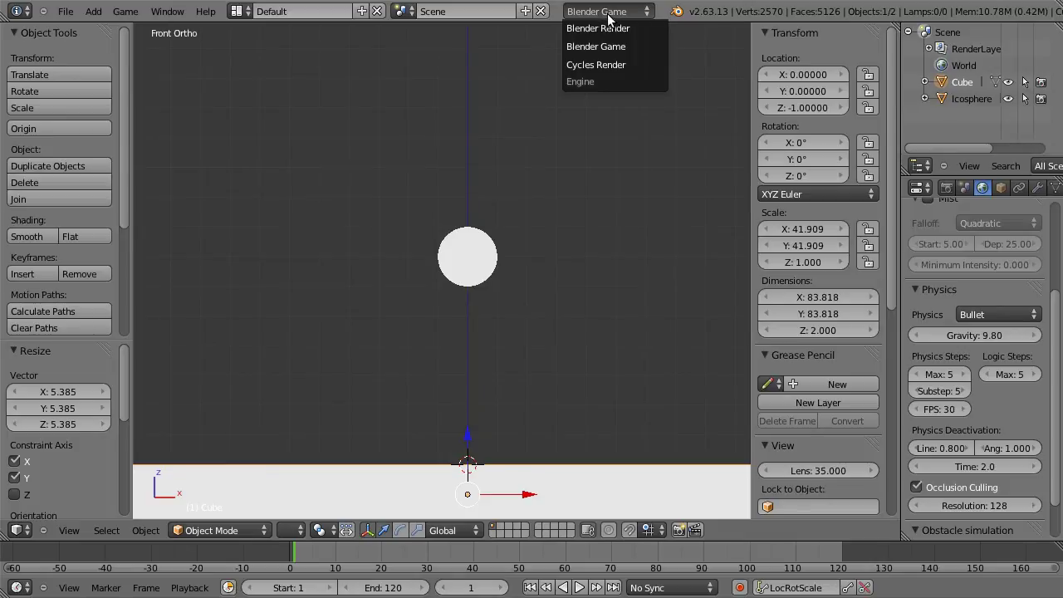
click(598, 67)
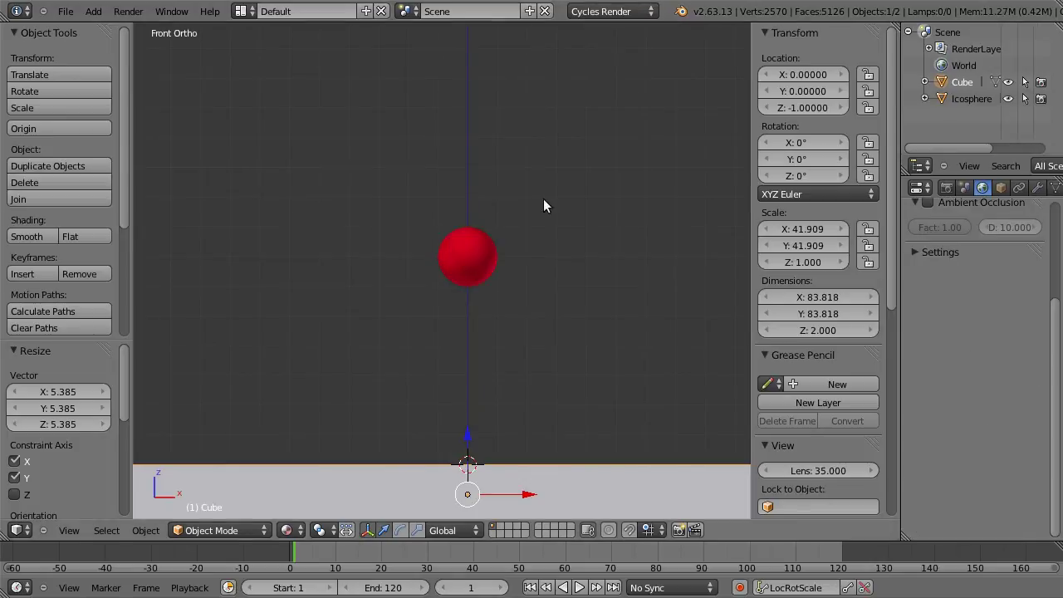
right_click(472, 257)
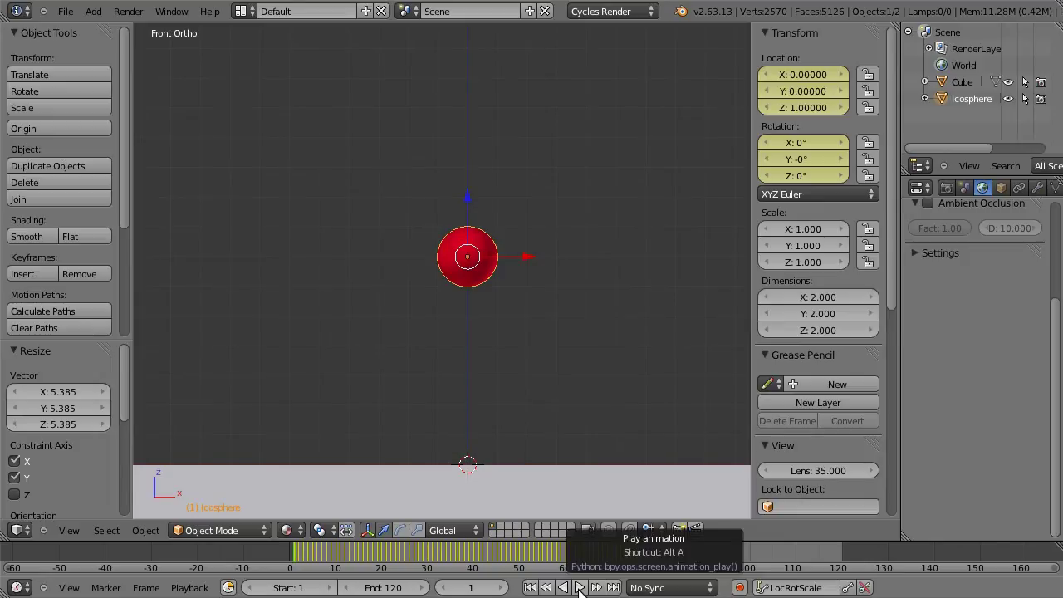
- Play the recorded fall, return to frame 1, and restore the front orthographic view
click(580, 588)
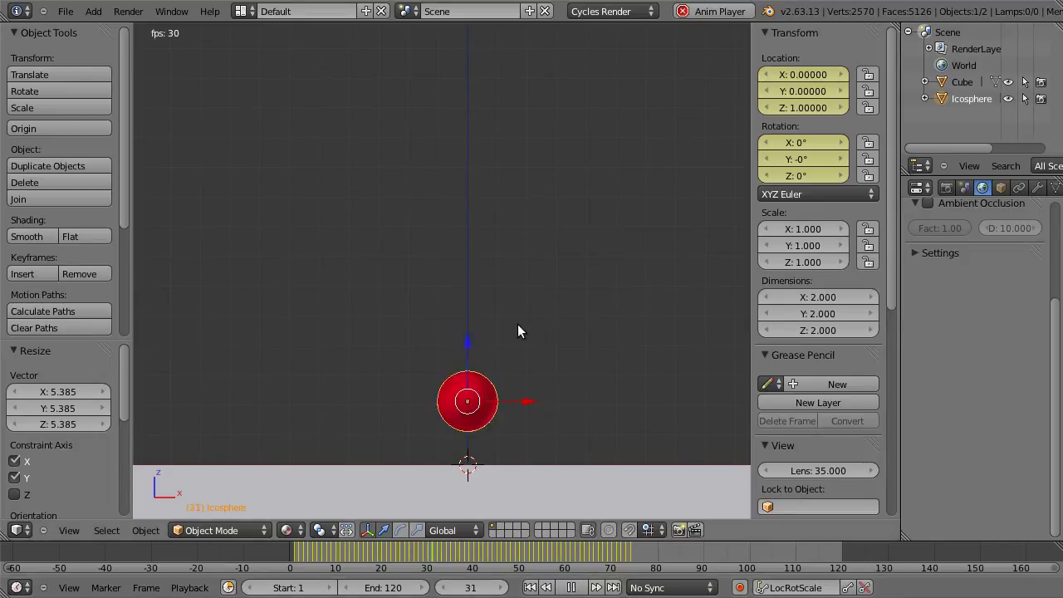
click(571, 588)
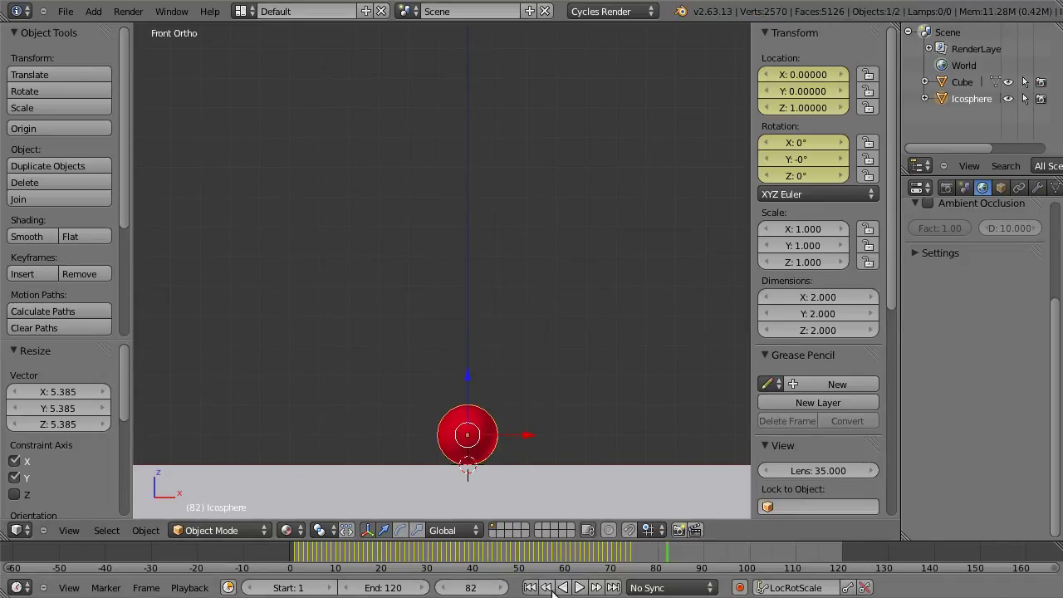
click(530, 587)
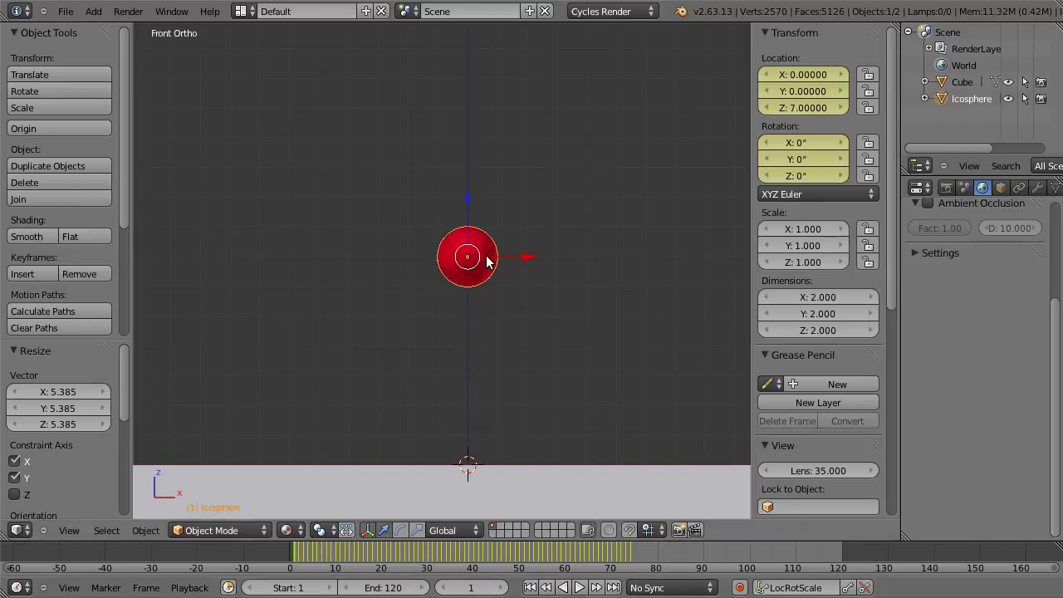
mouse_move(489, 263)
middle_down()
mouse_move(463, 349)
mouse_move(491, 275)
mouse_move(480, 285)
middle_up()
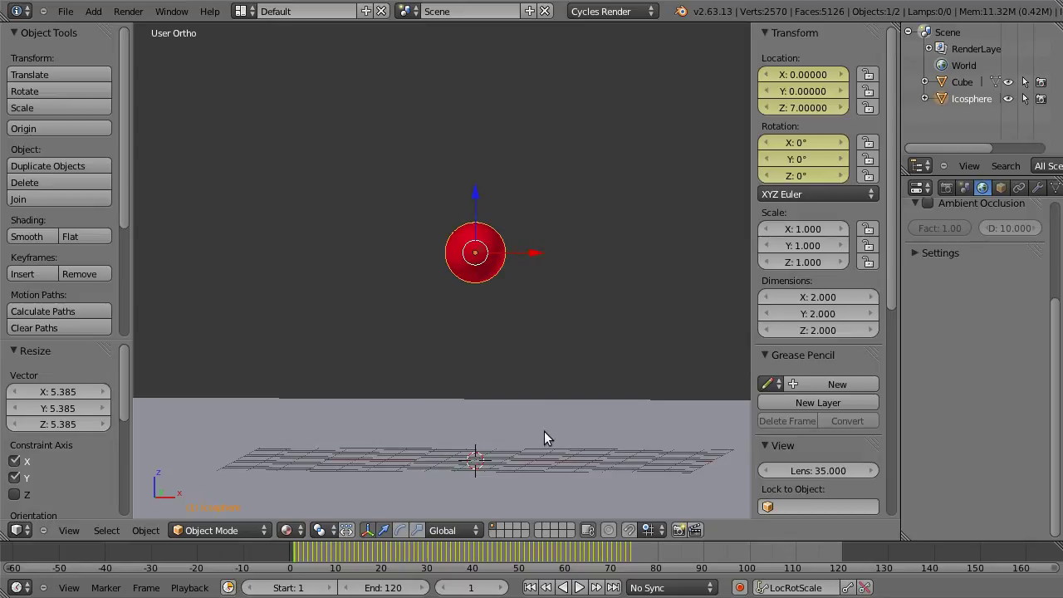
key(KP_1)
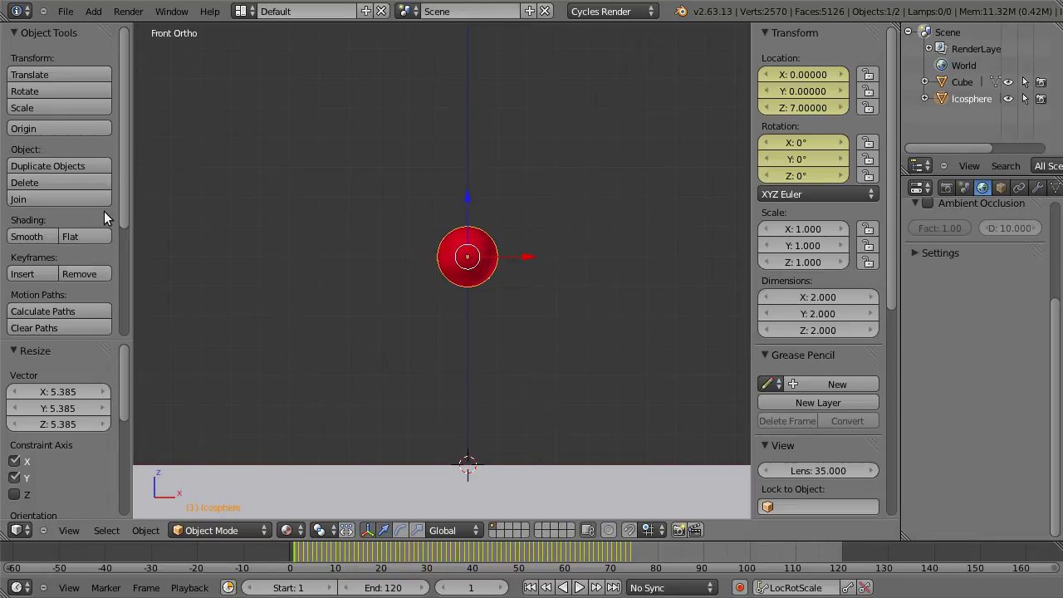
drag(122, 201, 122, 315)
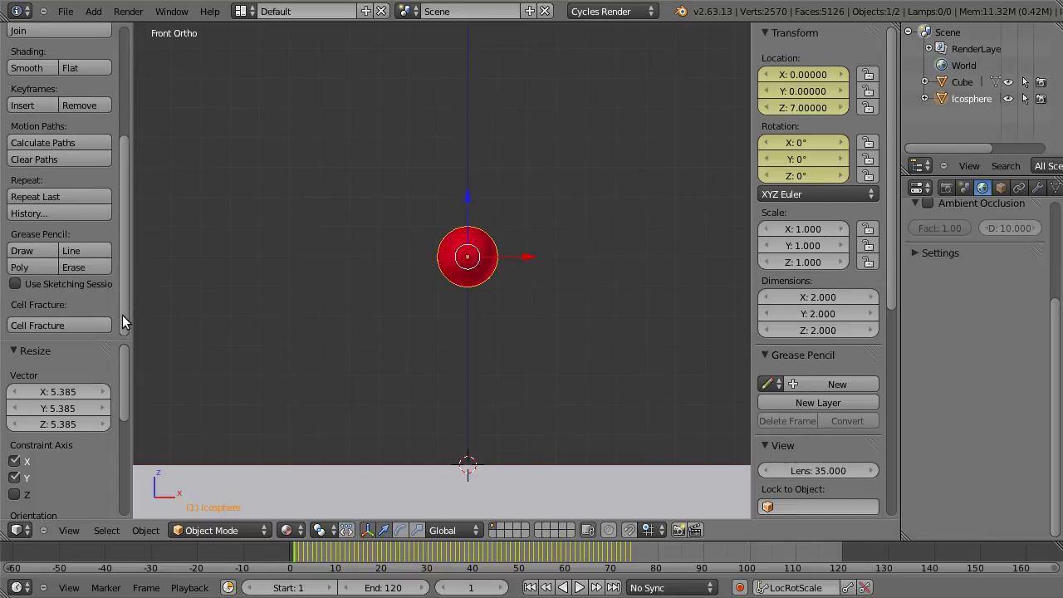
- Open Cell Fracture for the sphere, using its own vertices with a source limit of 10
click(69, 327)
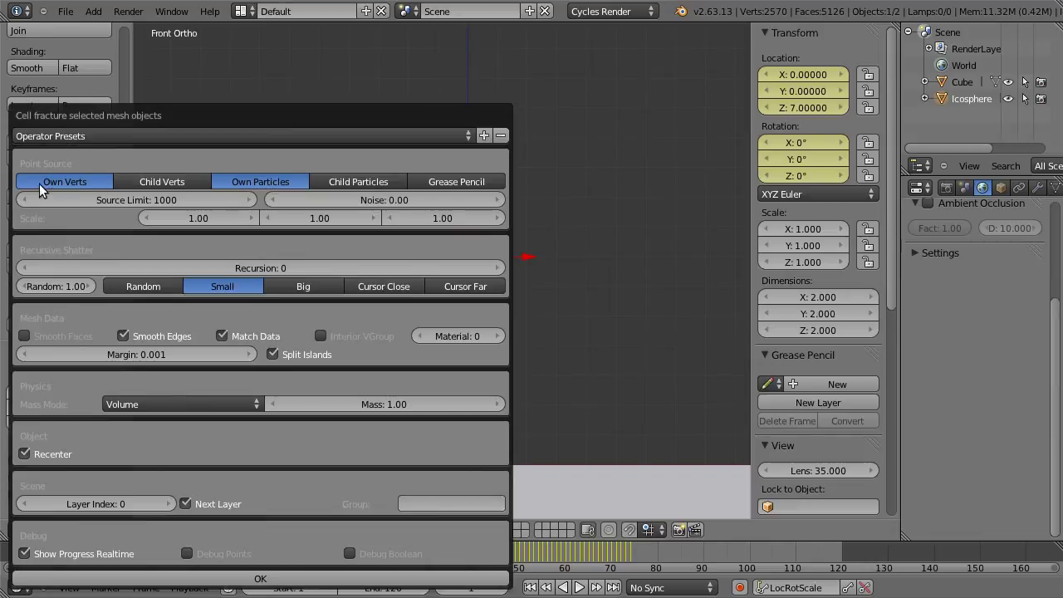
click(277, 184)
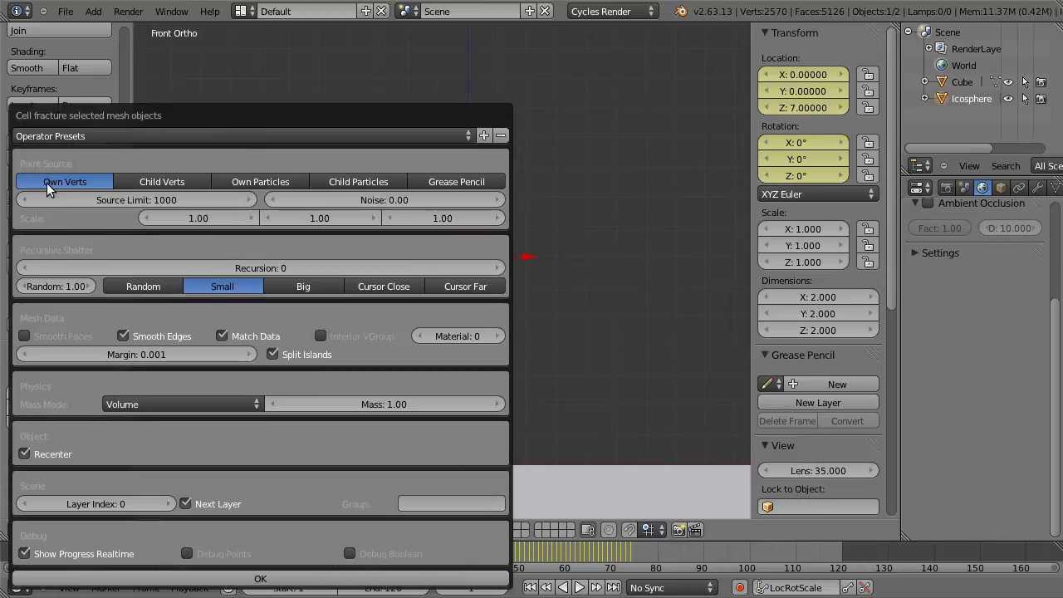
click(129, 202)
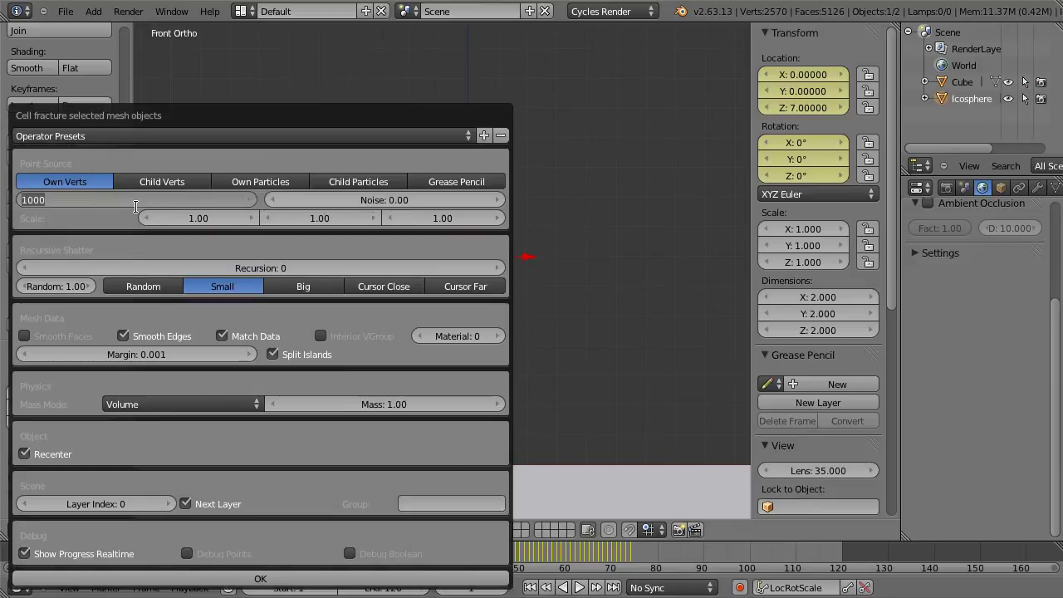
text(10)
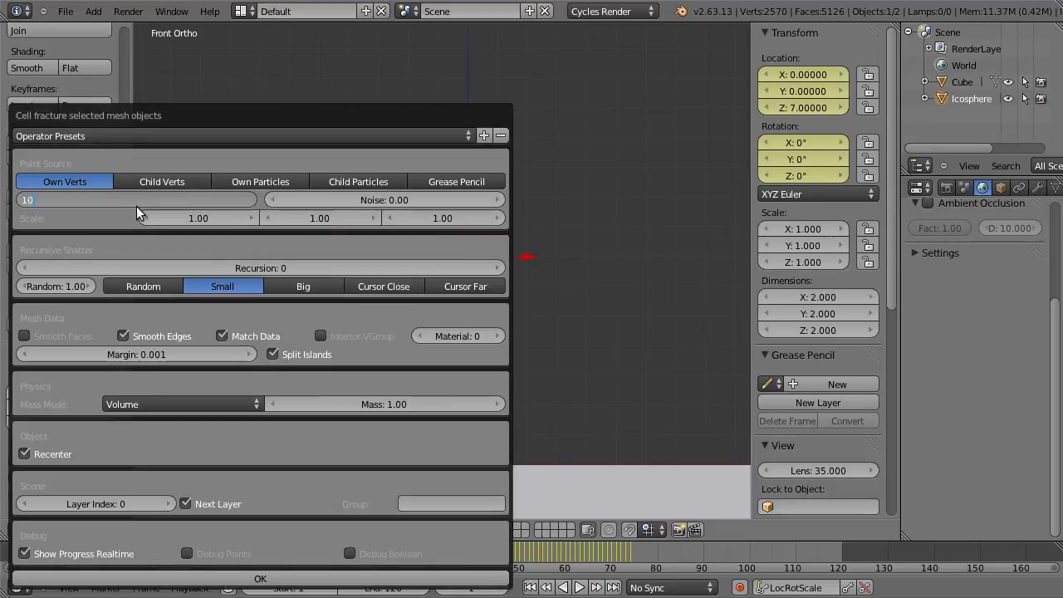
key(Return)
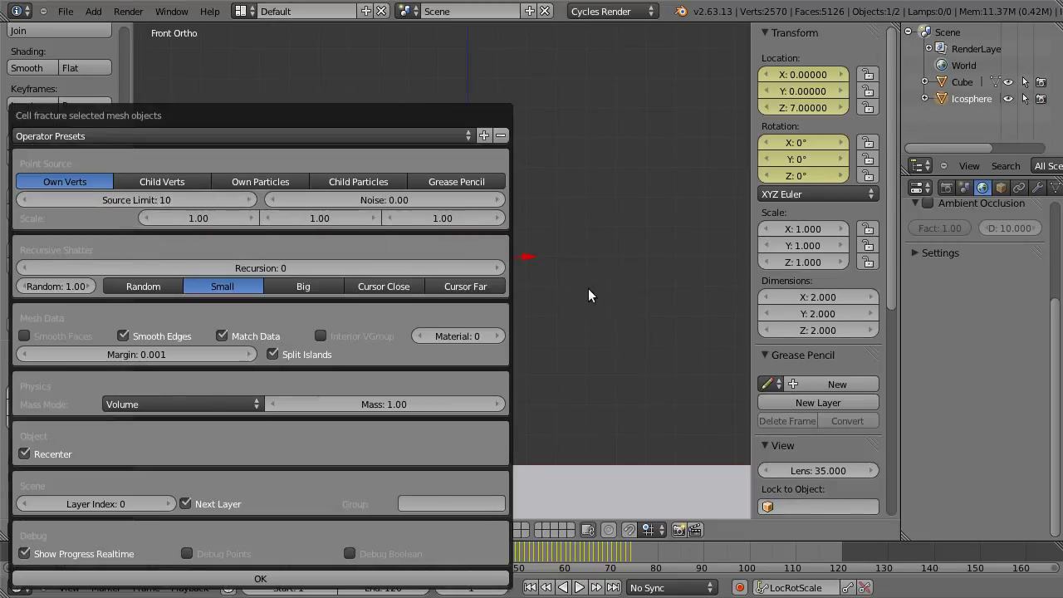
- Set noise 0.80, recursion 1, smooth edges off, interior vertex group on, and material 1
click(403, 203)
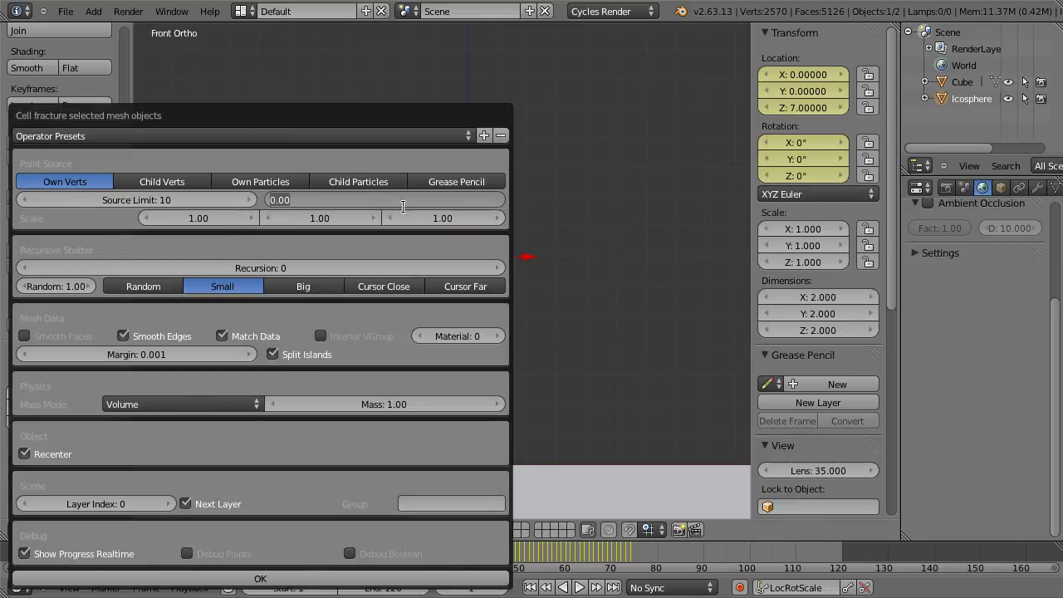
text(0.8)
key(Return)
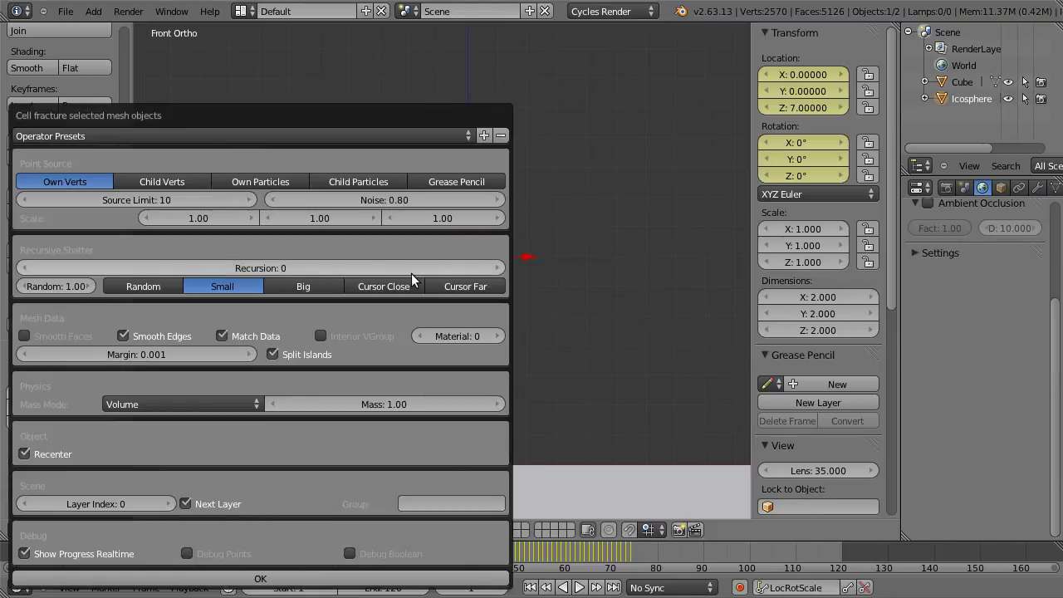
click(500, 269)
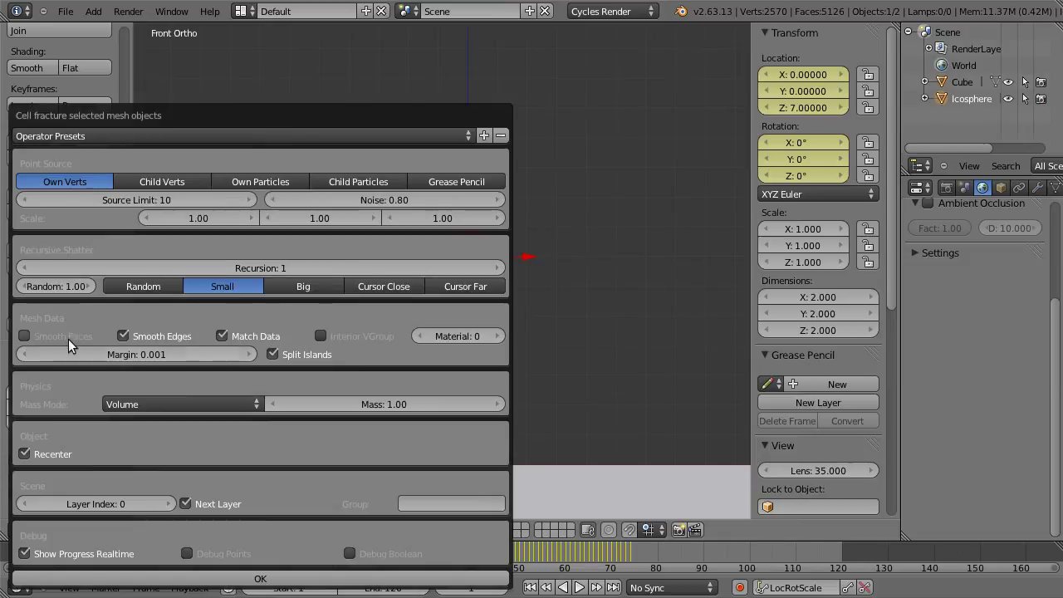
click(125, 335)
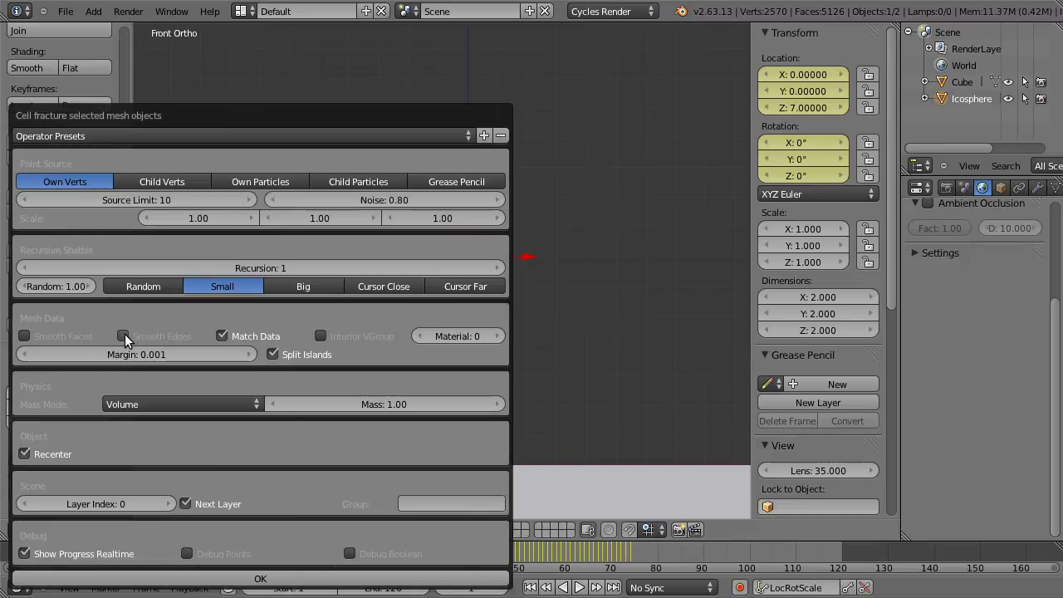
click(320, 336)
click(497, 336)
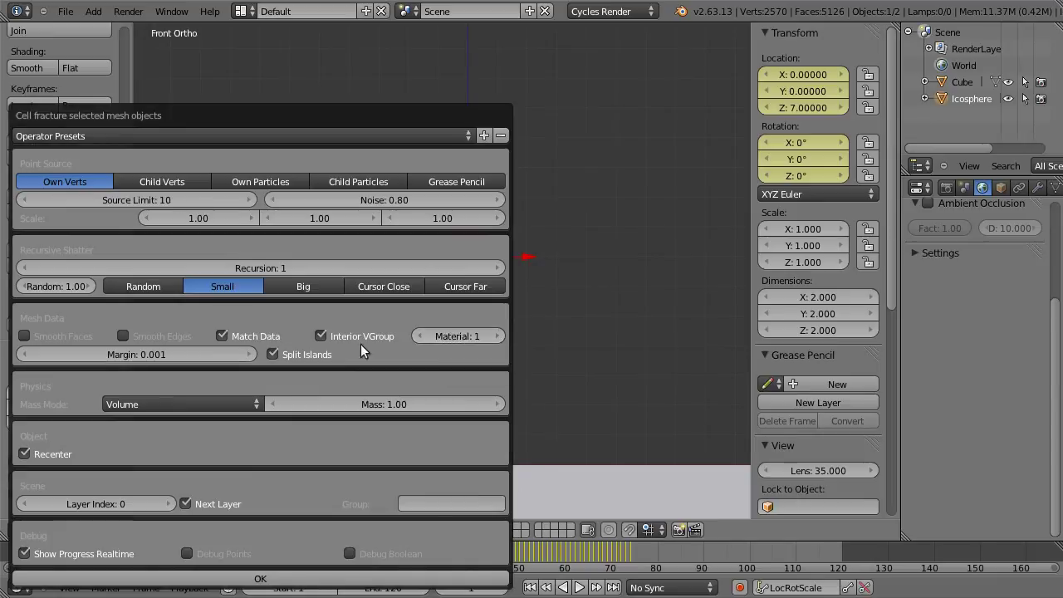
- Run the cell fracture and inspect the layer holding the new fragments
click(259, 579)
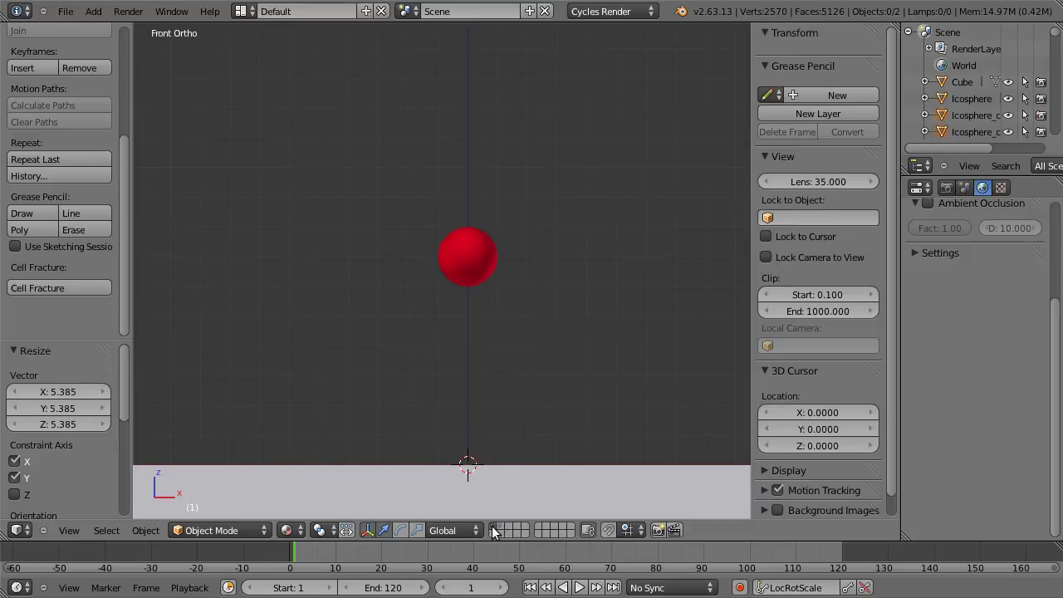
click(501, 526)
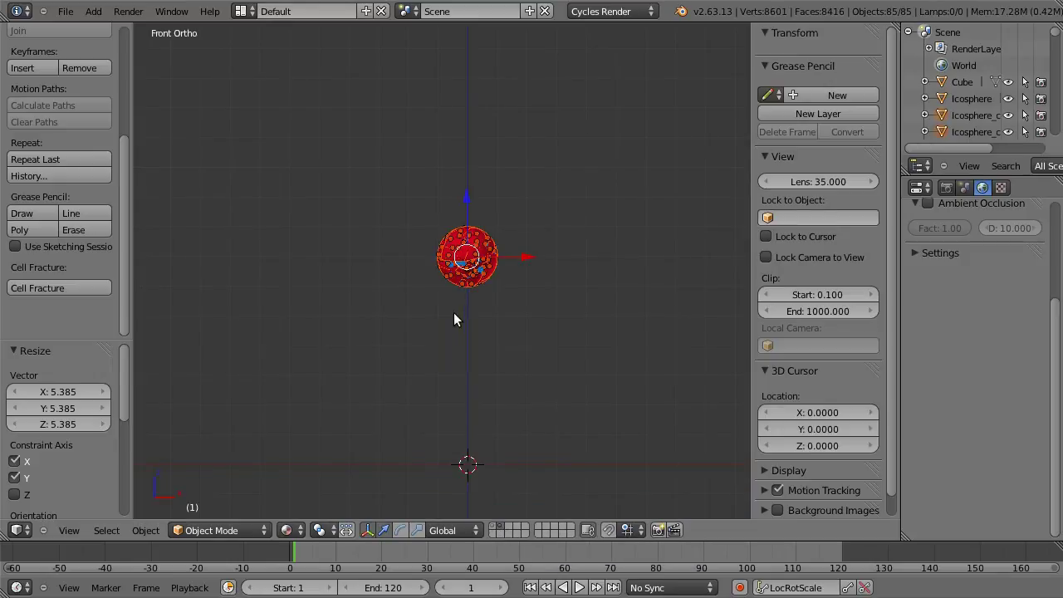
scroll(457, 315, up, 5)
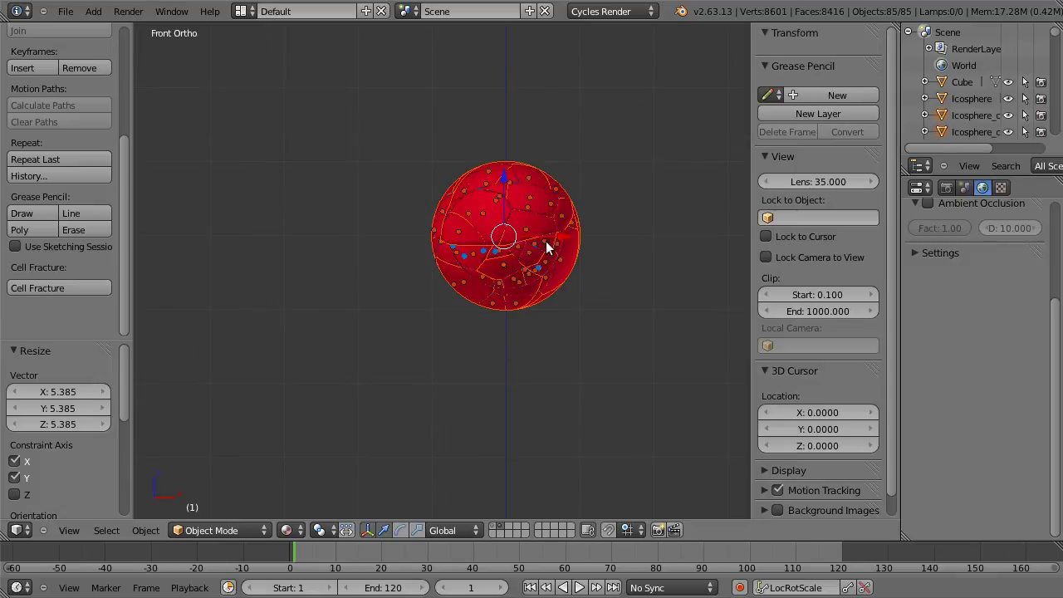
scroll(530, 397, down, 3)
scroll(507, 349, down, 4)
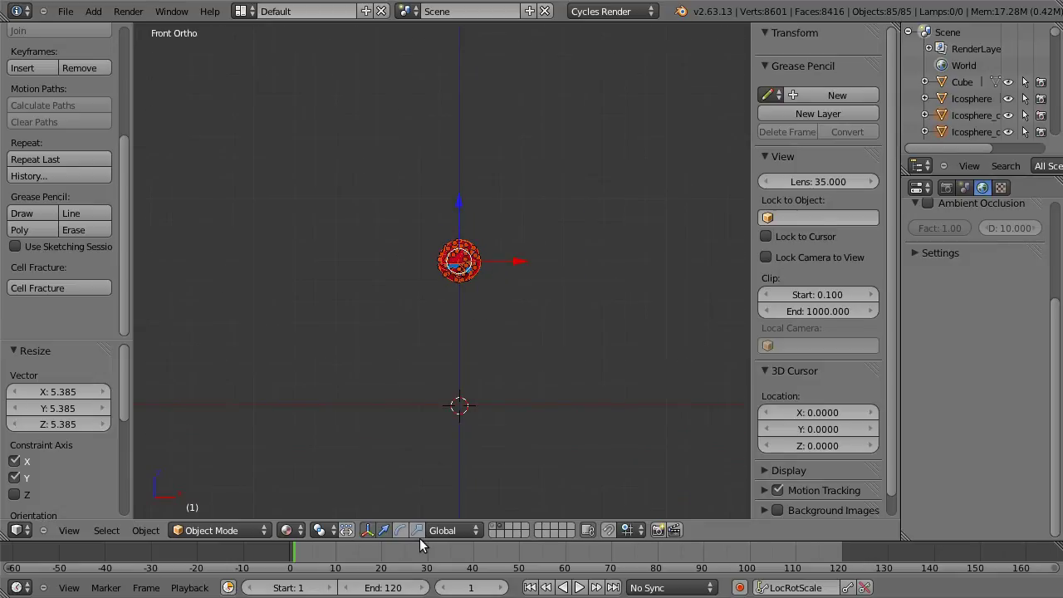
click(494, 526)
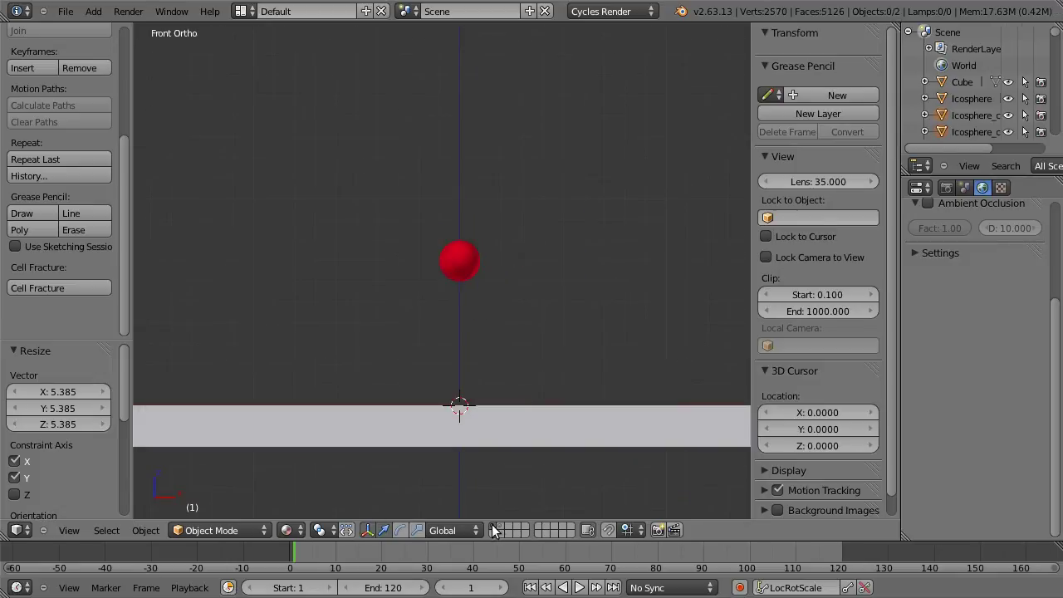
- Move the ground plane onto the fragments' layer and view them together
right_click(488, 428)
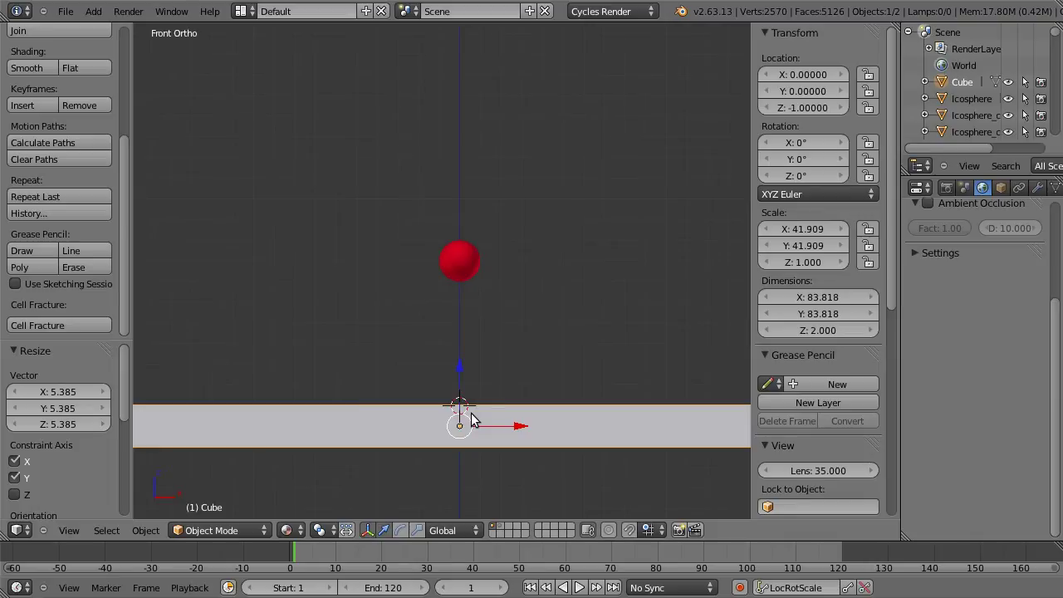
key(m)
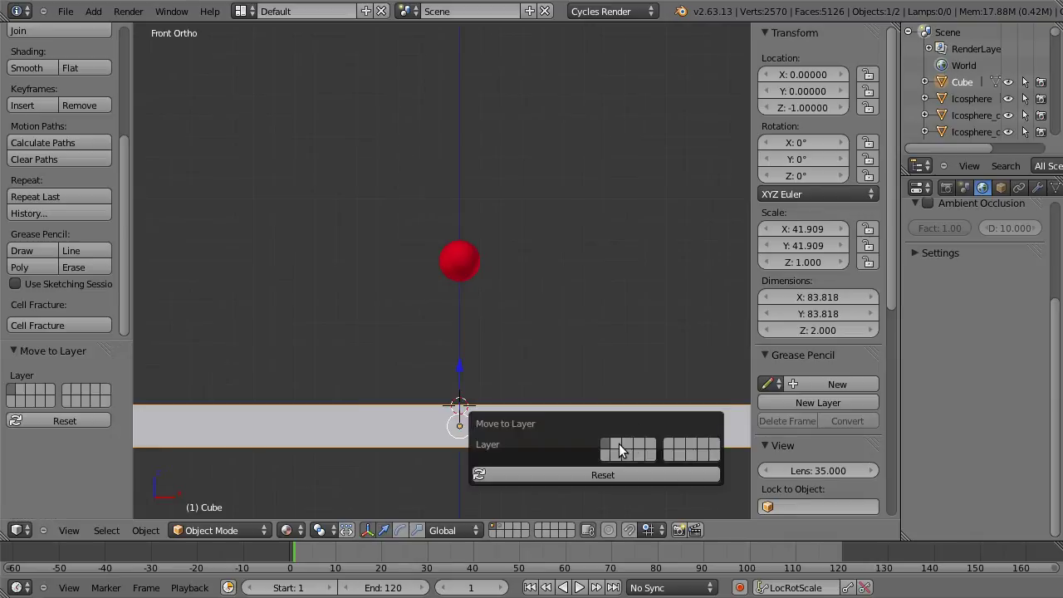
click(619, 449)
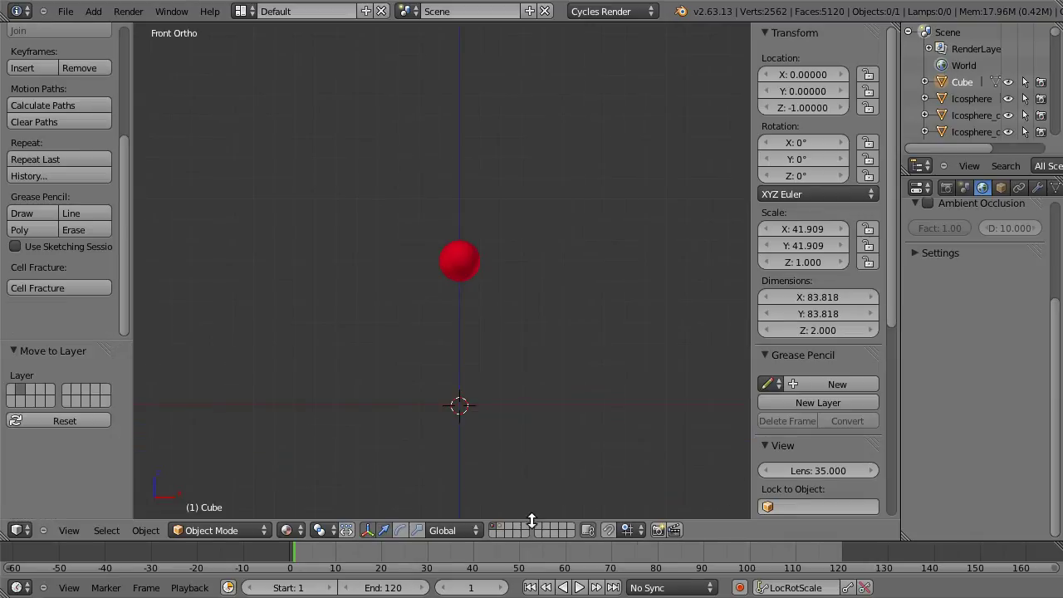
click(501, 529)
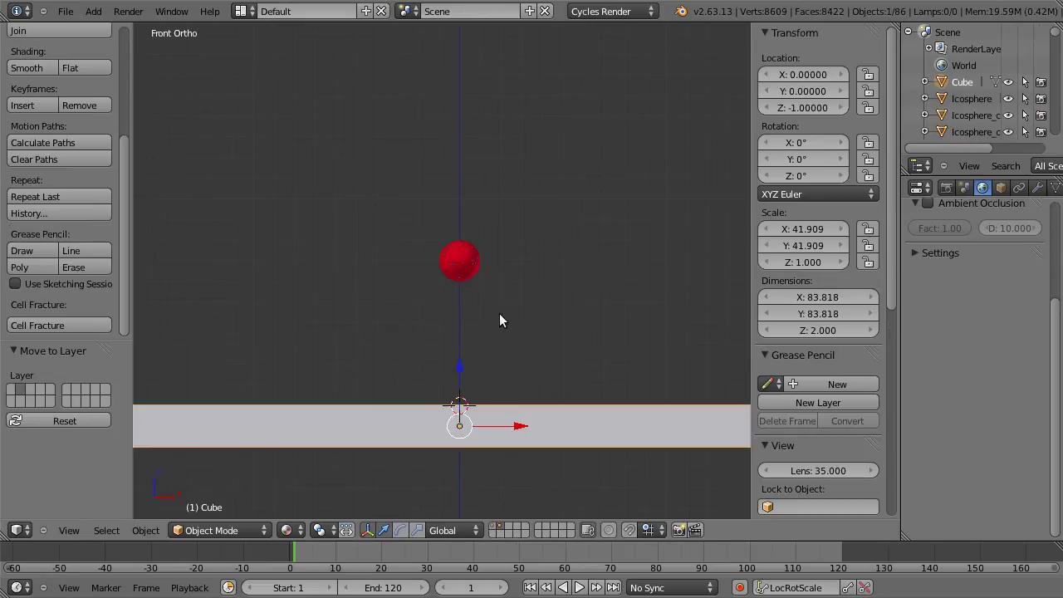
scroll(485, 314, up, 3)
scroll(490, 313, down, 2)
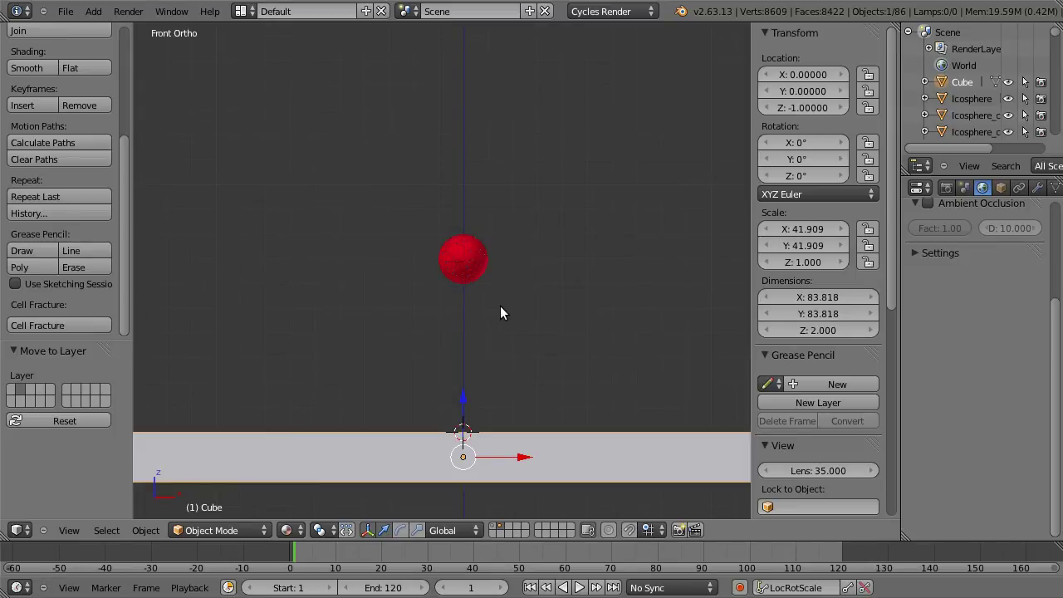
- Switch to the Blender Game engine and run a physics test of the pieces falling, then stop it
click(618, 17)
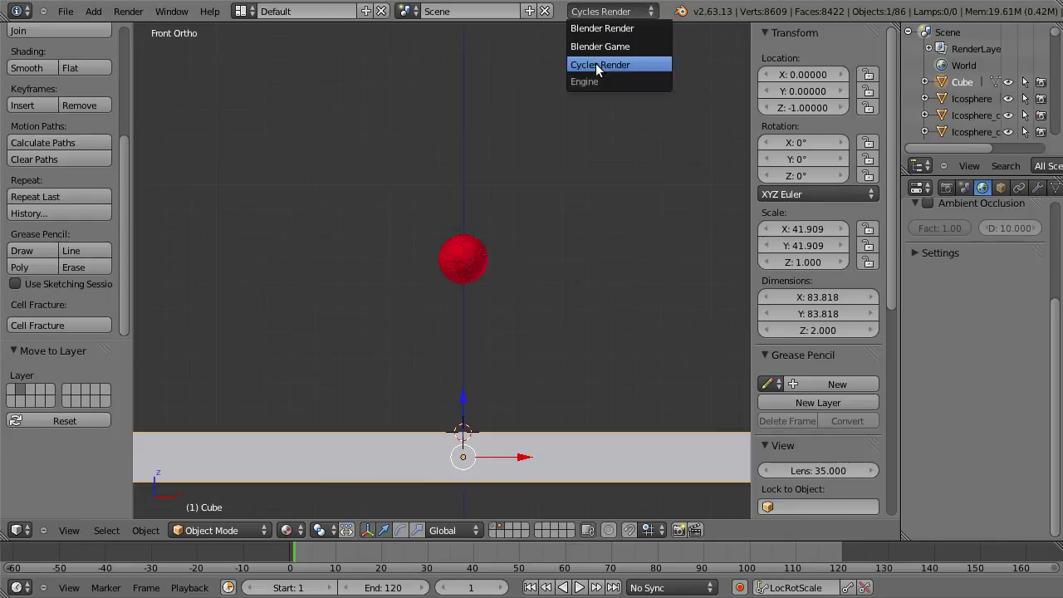
click(602, 45)
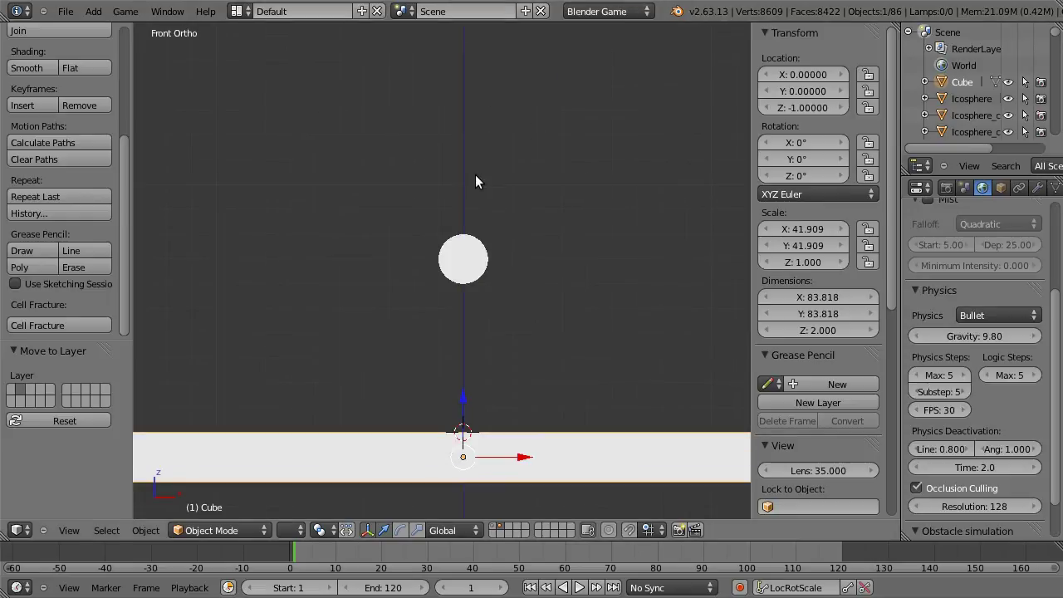
click(126, 12)
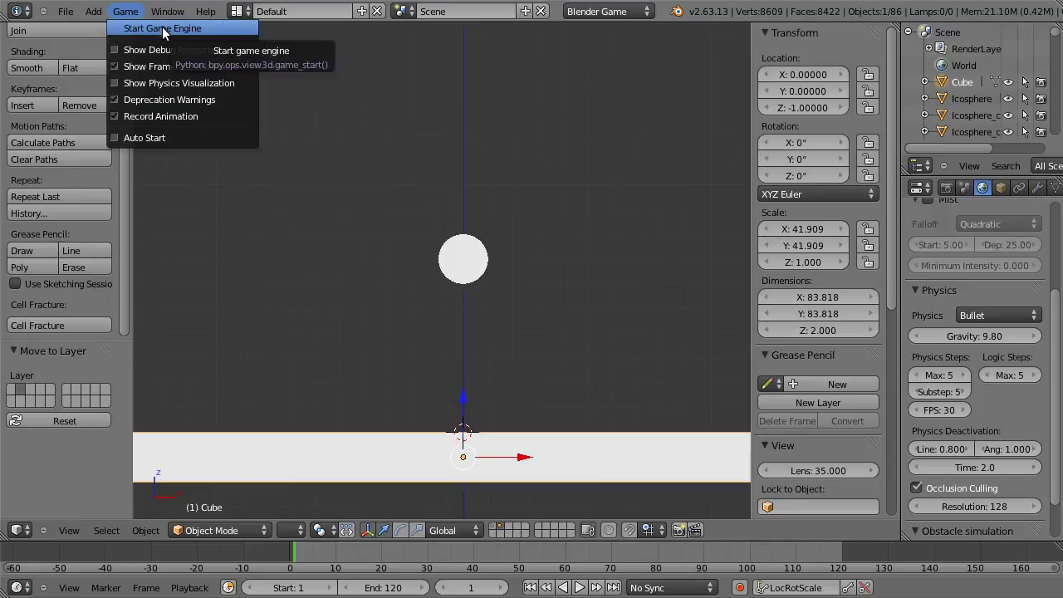
click(162, 28)
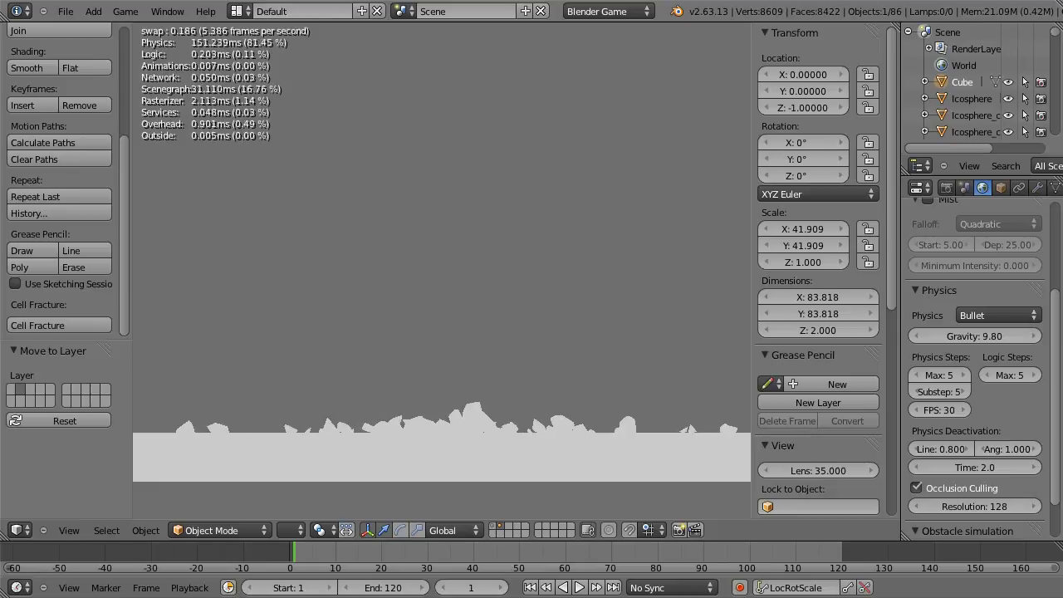
key(Escape)
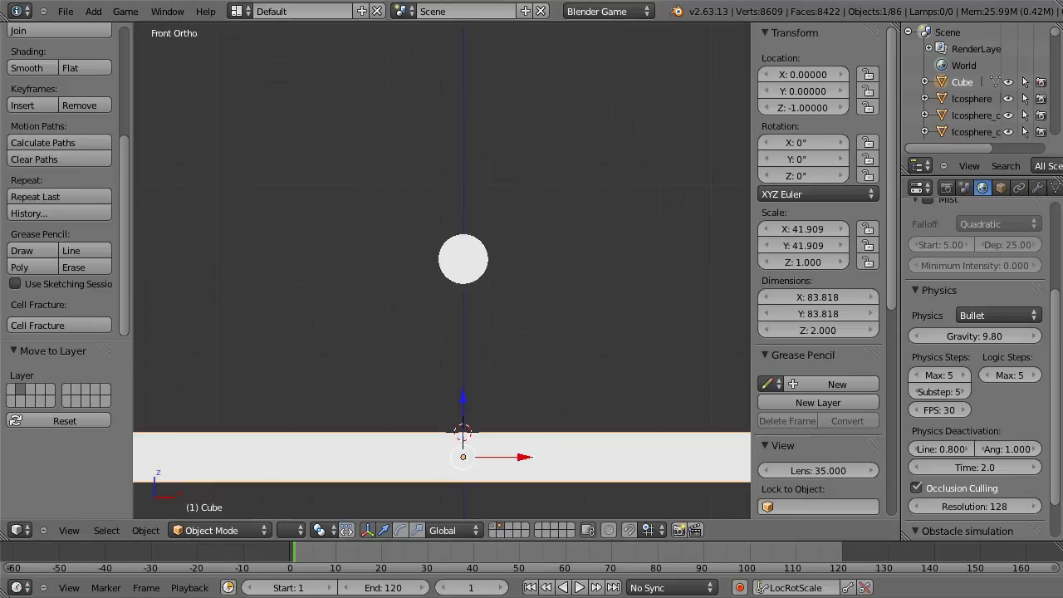
click(616, 11)
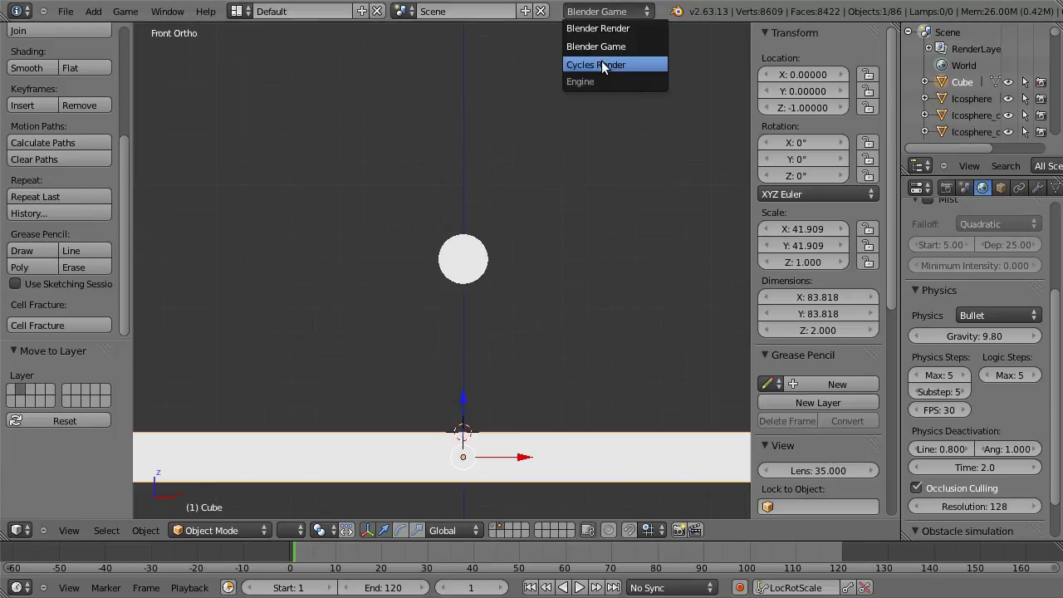
- Switch back to Cycles Render and play the falling-and-shattering animation
click(602, 65)
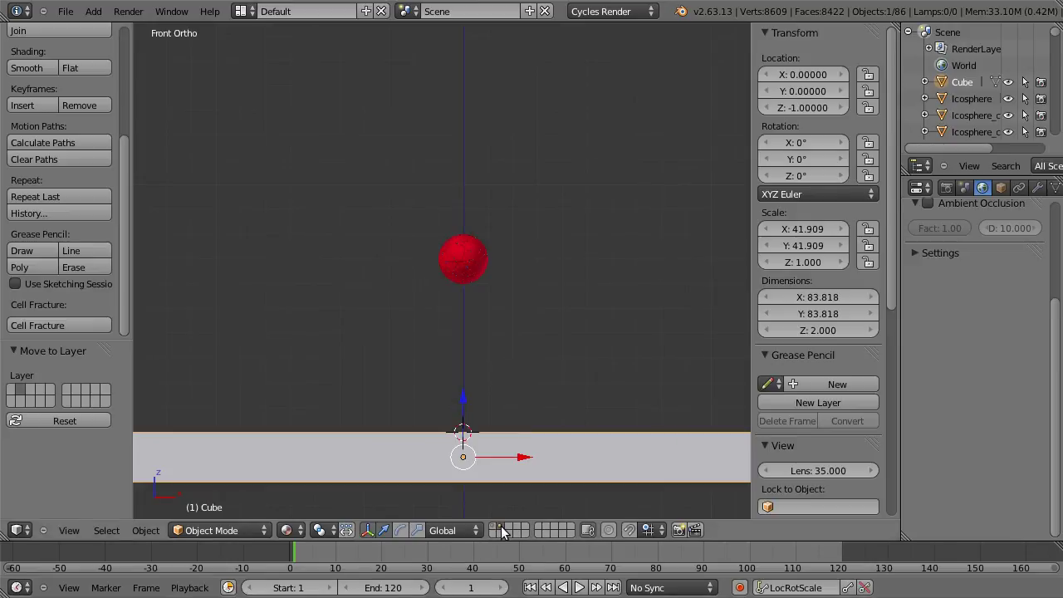
click(580, 588)
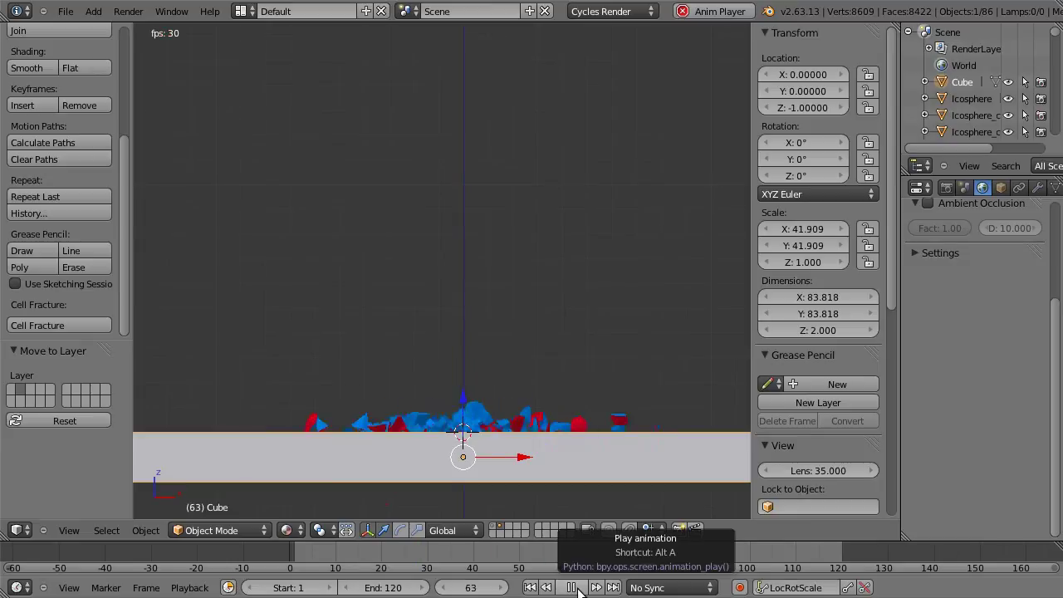
mouse_move(566, 341)
middle_down()
mouse_move(538, 376)
mouse_move(540, 398)
middle_up()
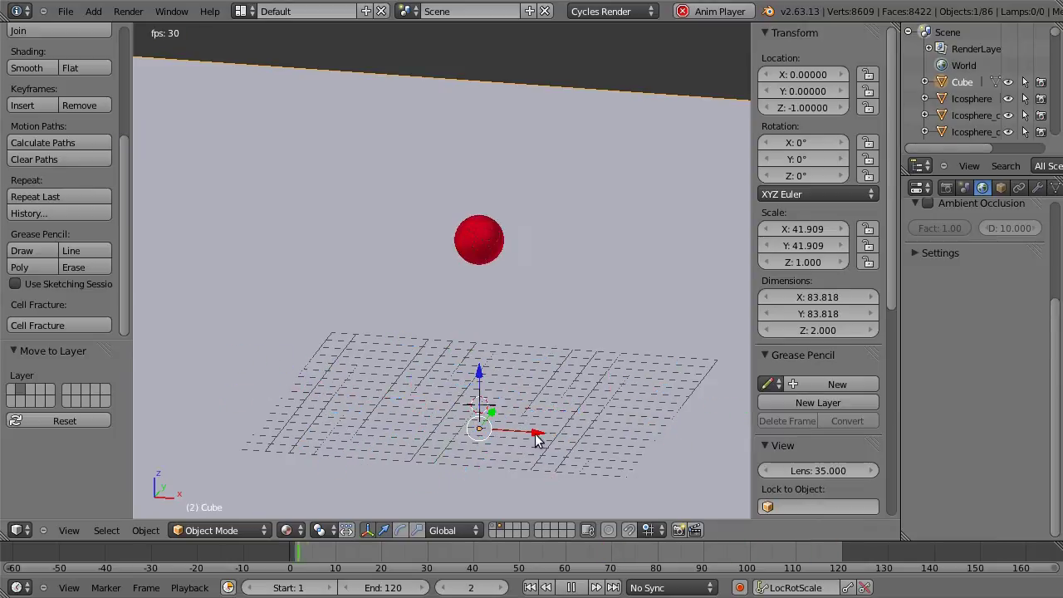
click(529, 588)
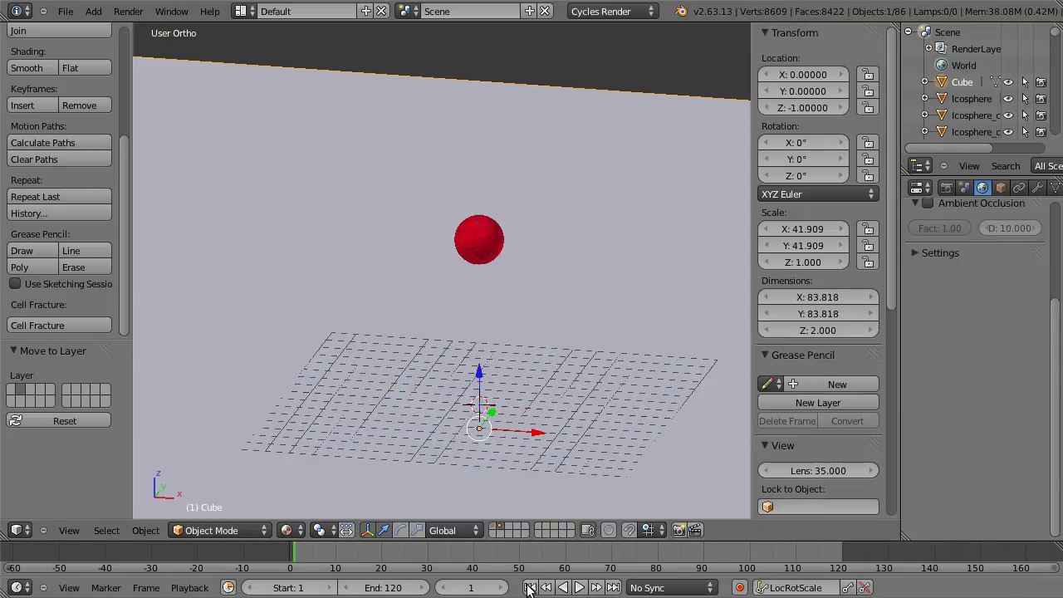
- From the front view, move the ground plane to another layer
mouse_move(458, 410)
middle_down()
mouse_move(474, 368)
mouse_move(484, 383)
middle_up()
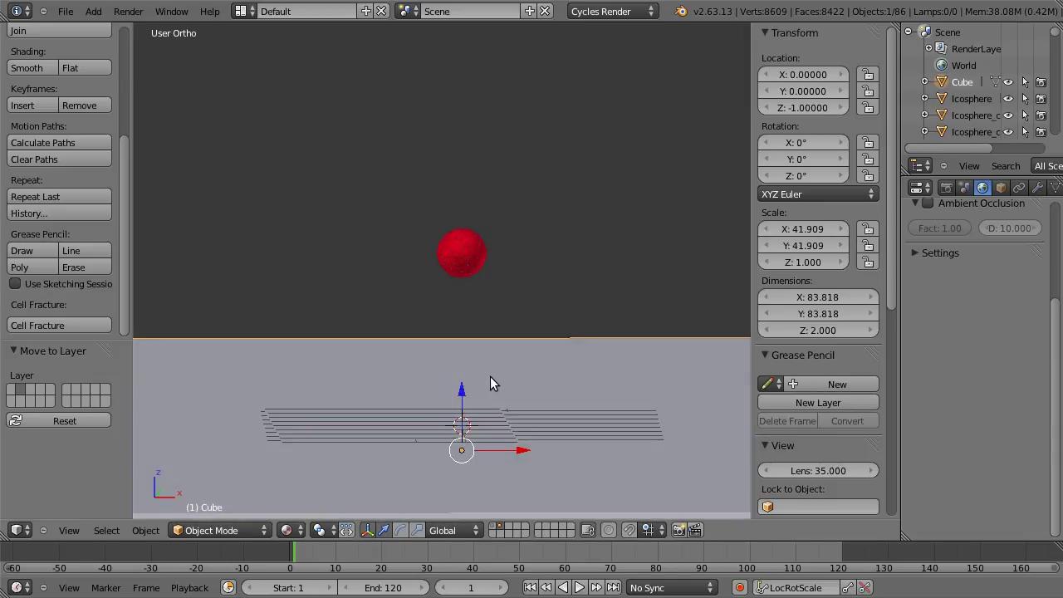
key(KP_1)
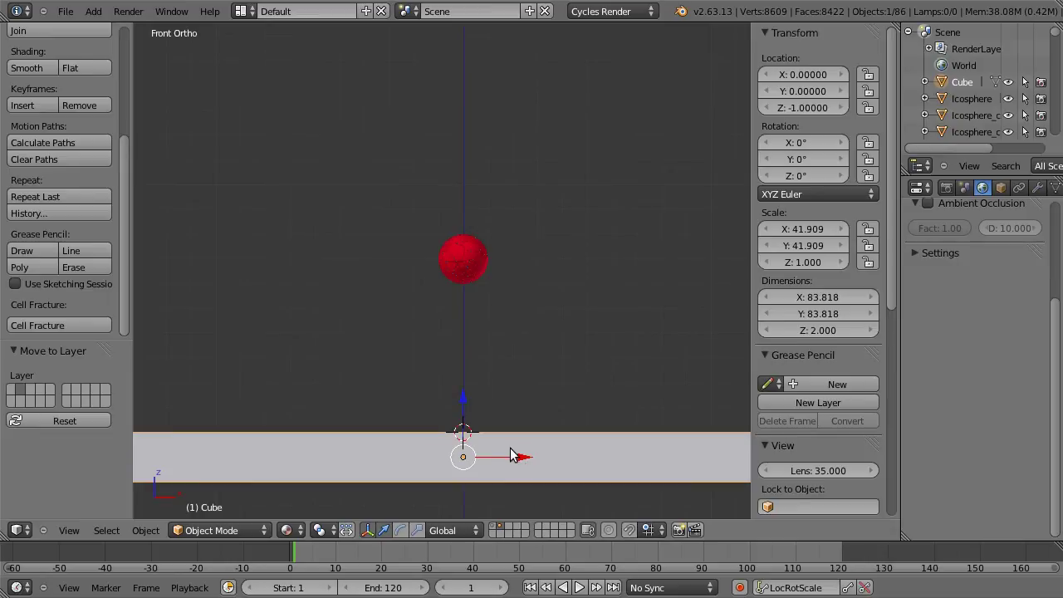
key(m)
click(642, 481)
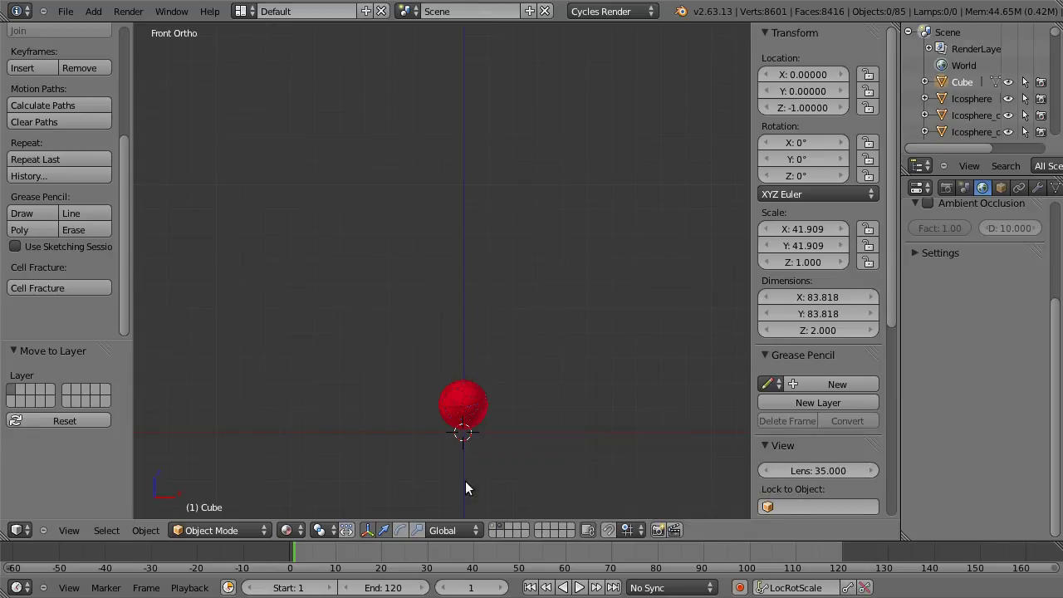
- Show the ground plane with the sphere and play the fall in front view, then rewind
click(493, 527)
click(500, 527)
click(493, 526)
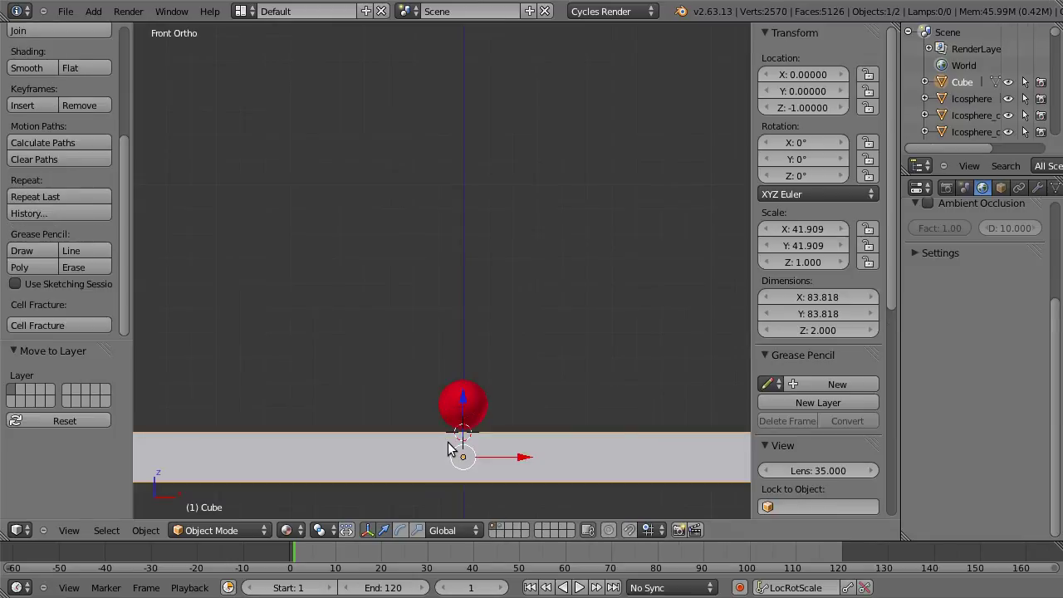
middle_drag(417, 446, 427, 458)
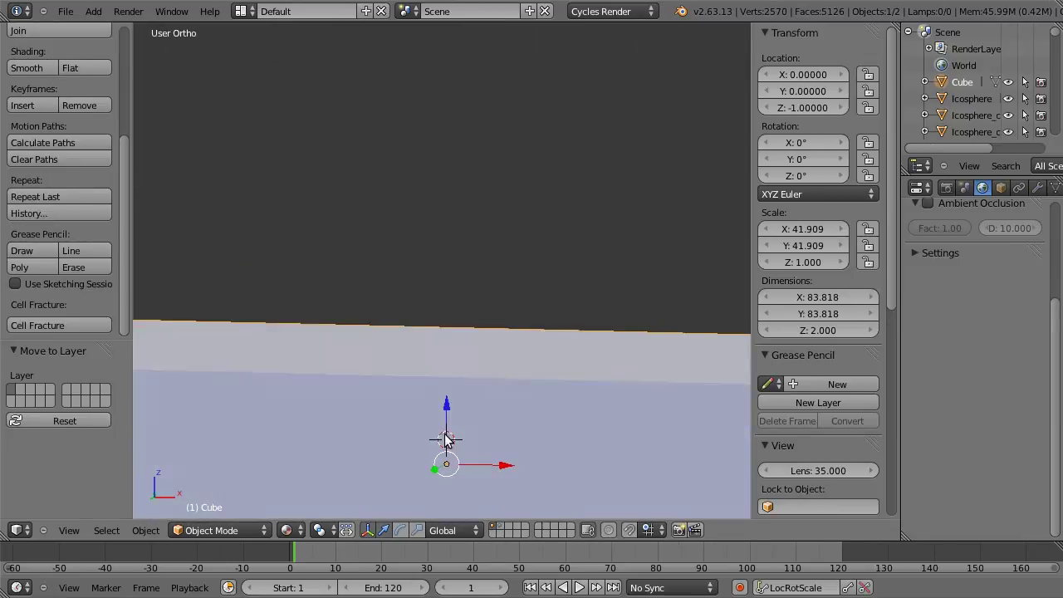
mouse_move(466, 411)
middle_down()
mouse_move(447, 417)
mouse_move(449, 439)
middle_up()
middle_drag(449, 428, 456, 435)
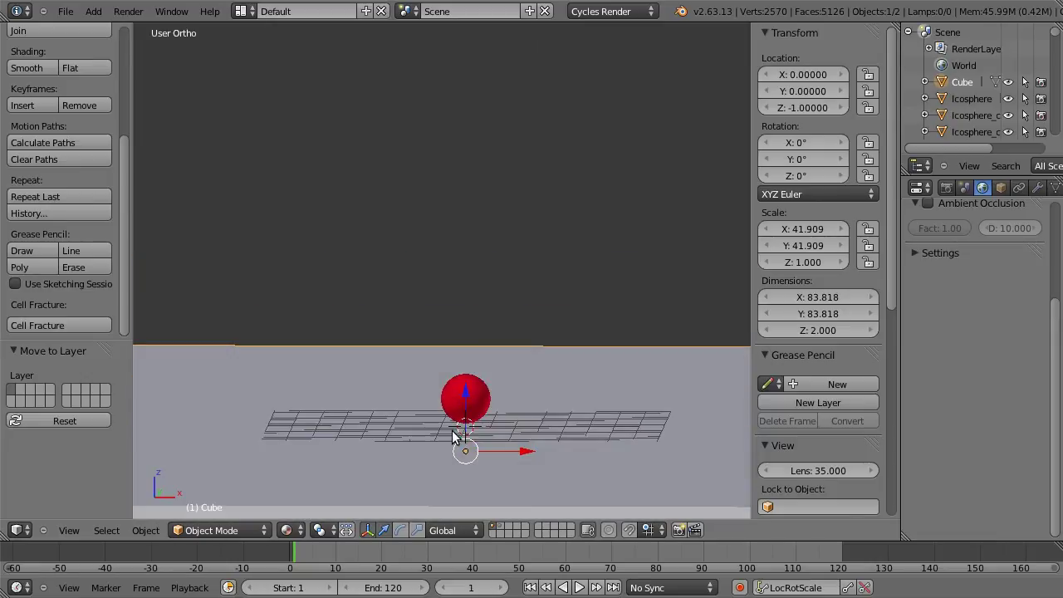
click(579, 588)
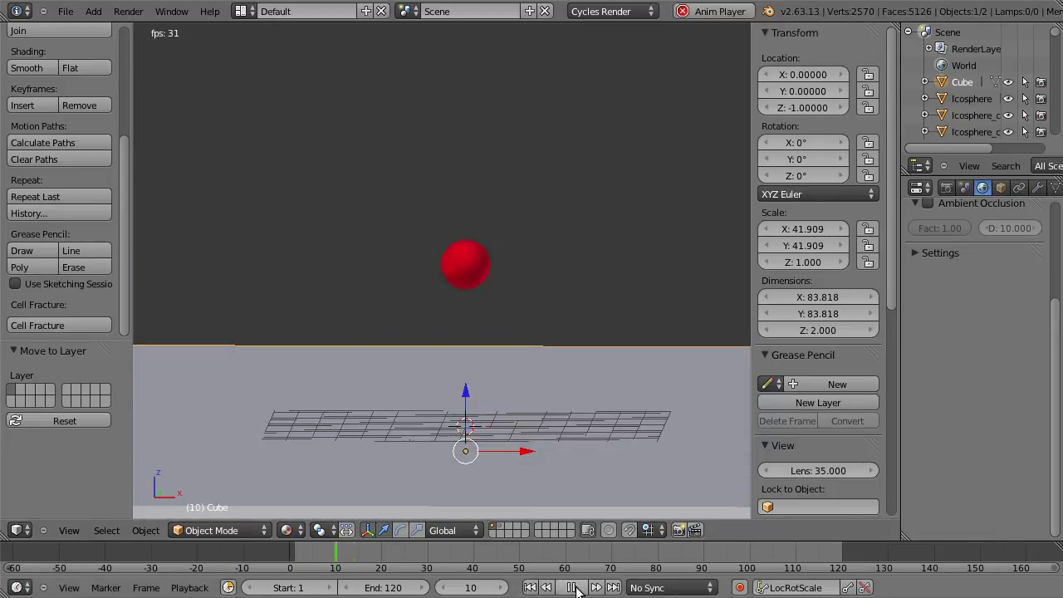
click(572, 588)
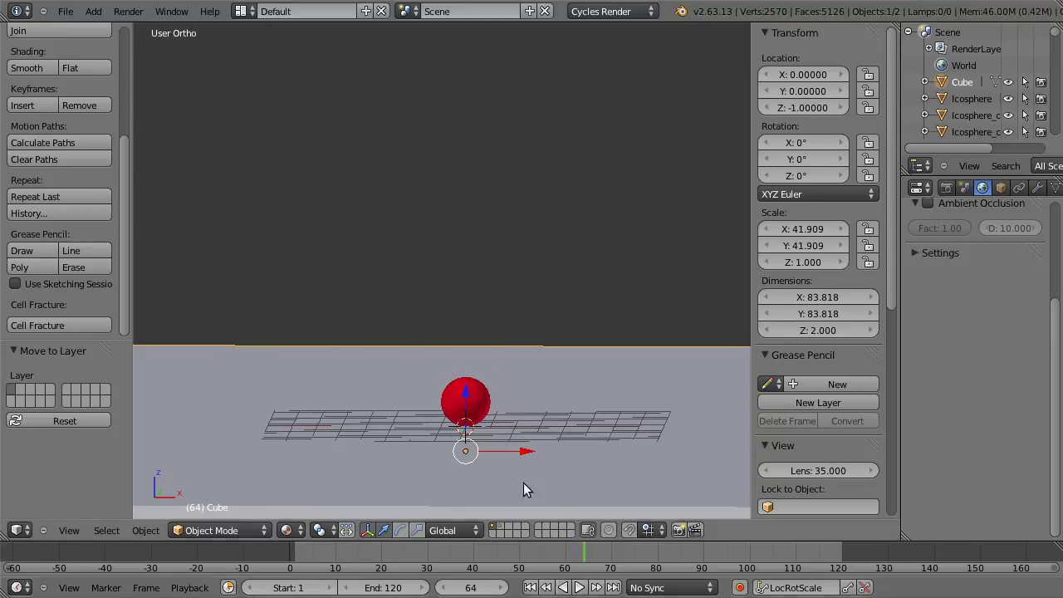
key(KP_1)
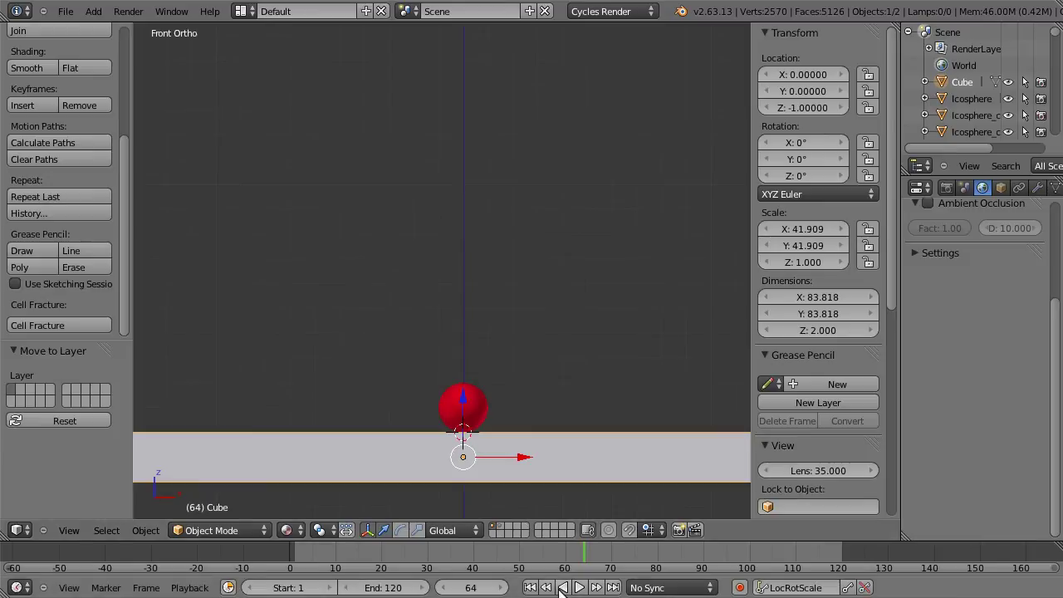
click(530, 588)
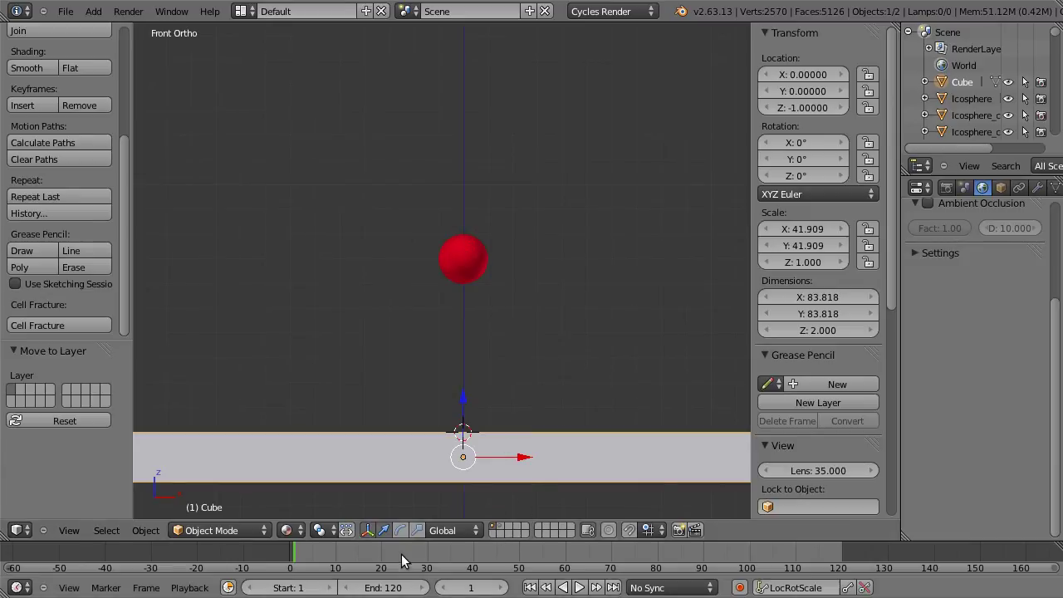
- Scrub to frame 35 where the sphere touches the ground, and select the icosphere
click(349, 559)
drag(350, 560, 446, 565)
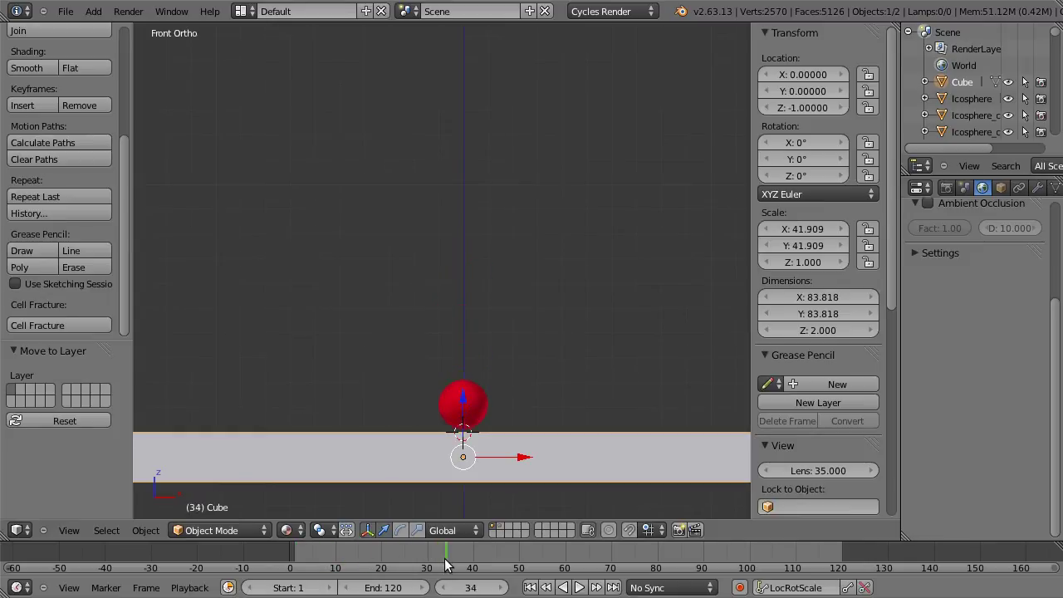
scroll(470, 467, up, 5)
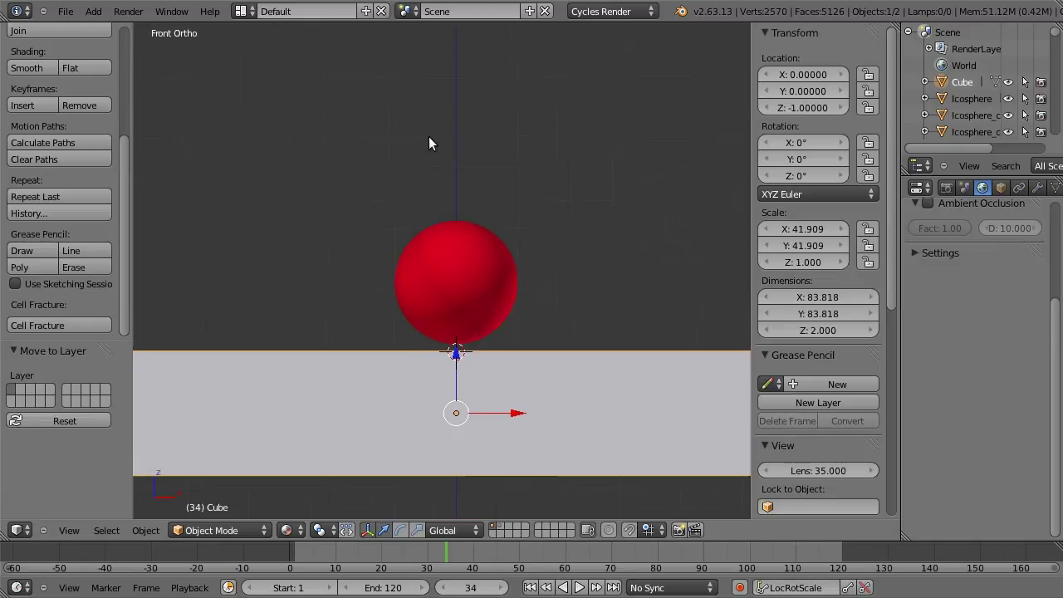
scroll(461, 275, up, 2)
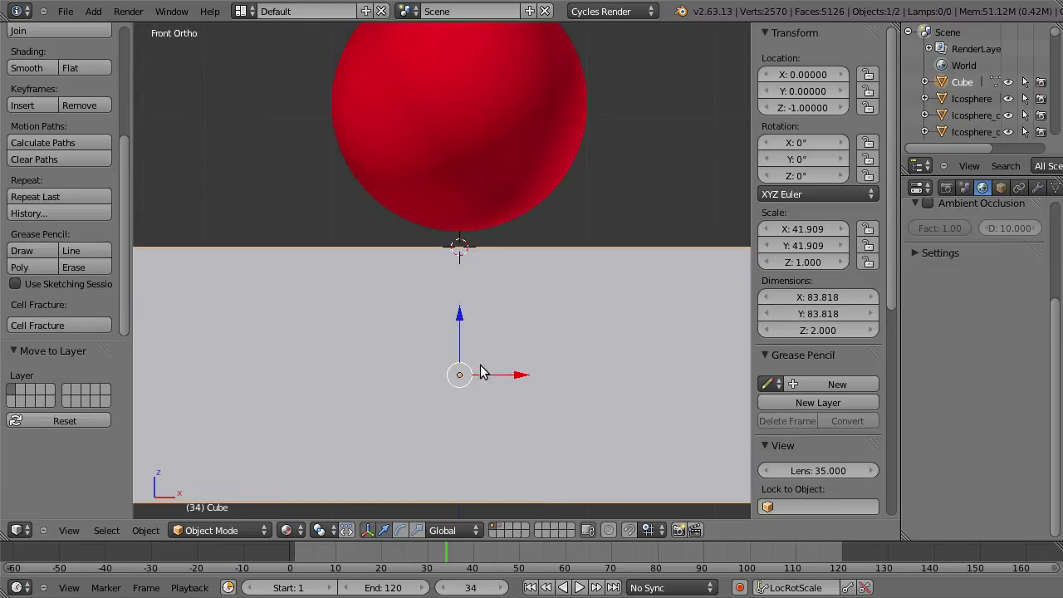
click(442, 588)
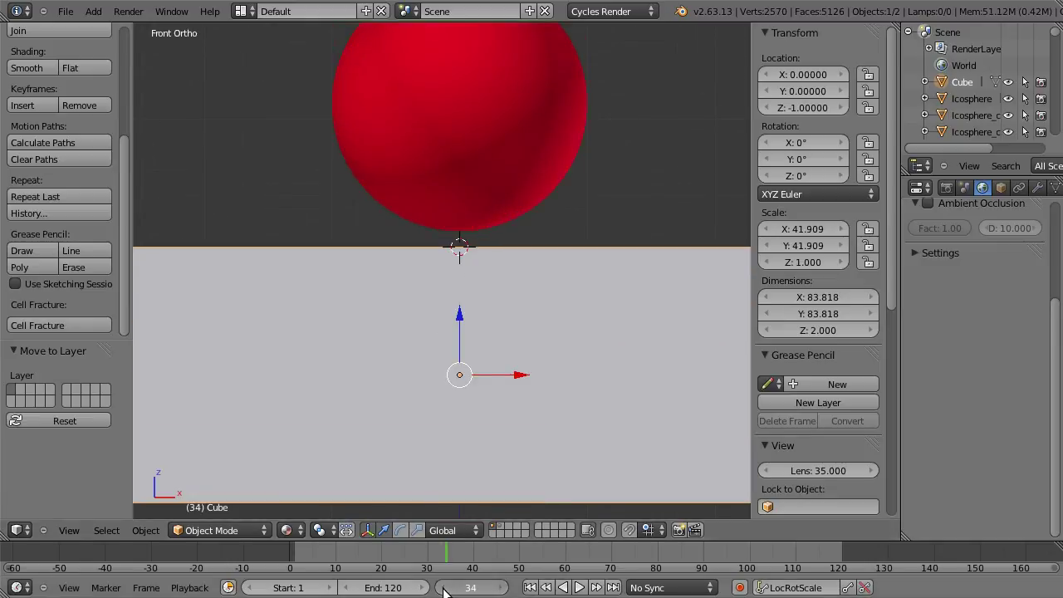
click(502, 587)
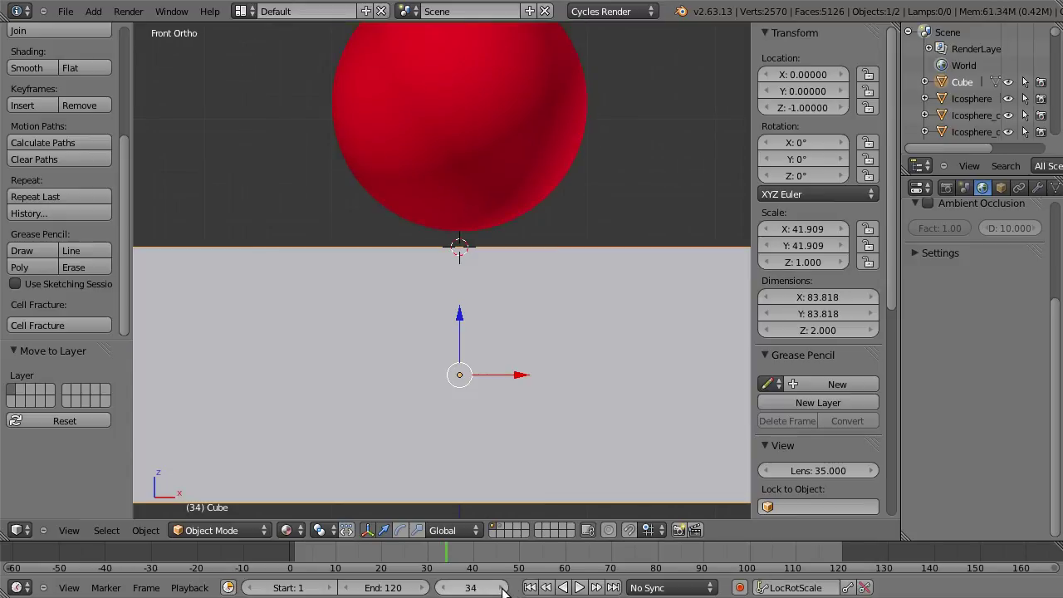
click(502, 588)
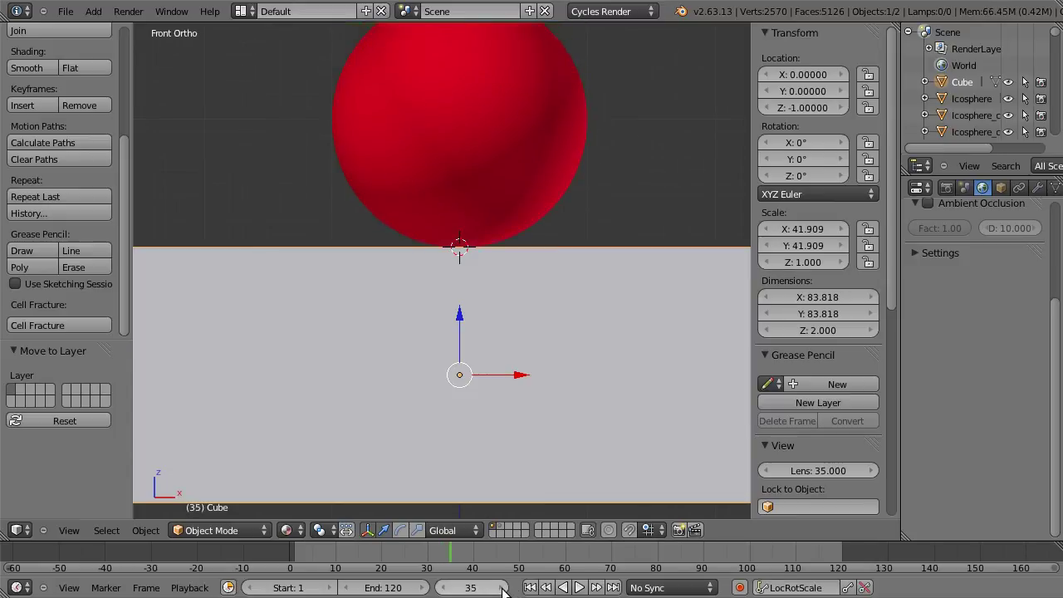
click(501, 587)
click(443, 588)
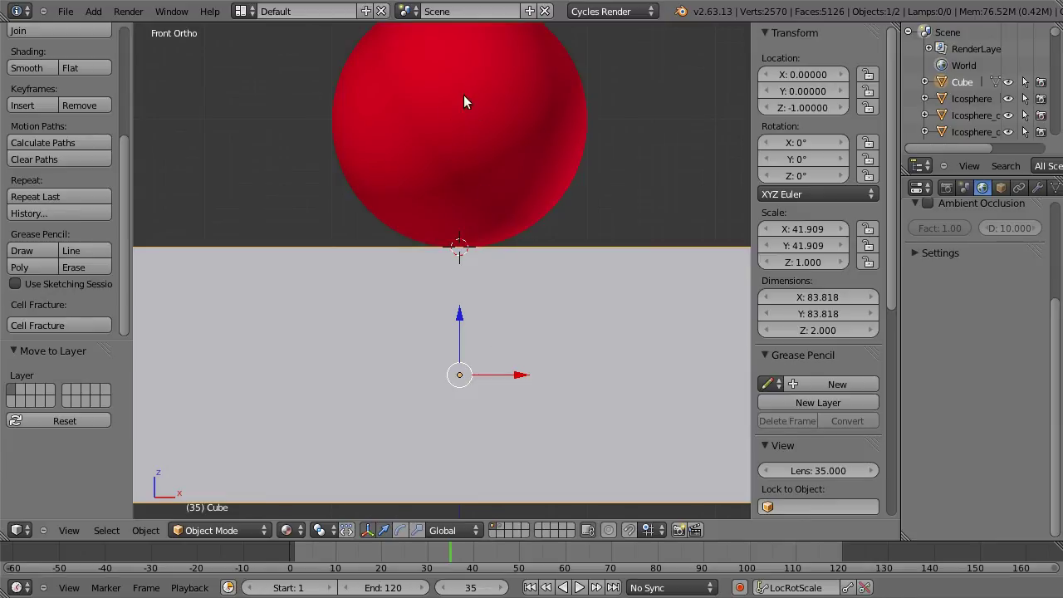
right_click(445, 105)
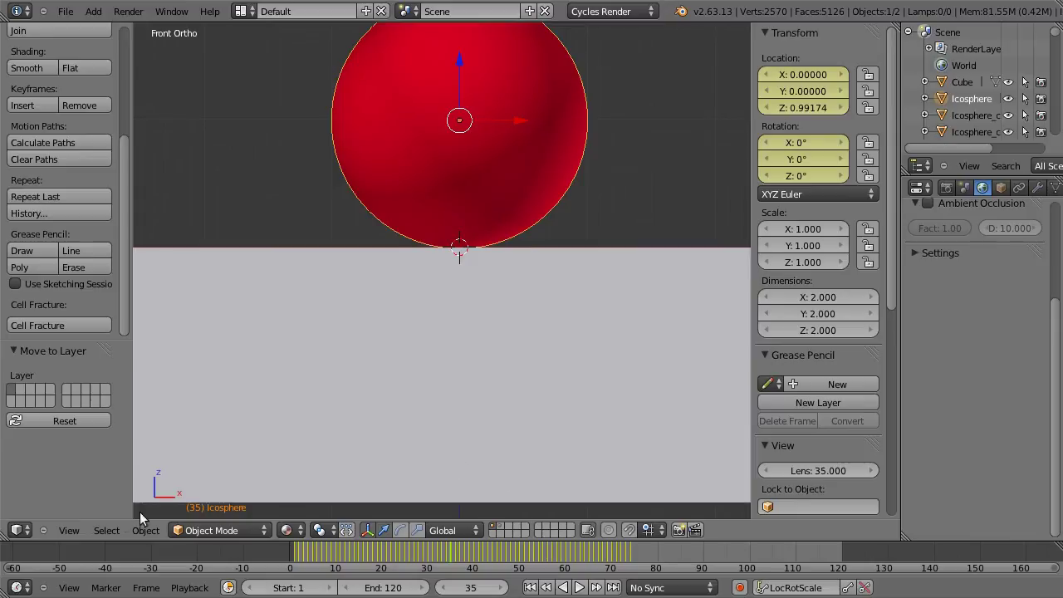
- Show the Icosphere's keyframes in the Dope Sheet at frame 36 with nothing selected
click(21, 532)
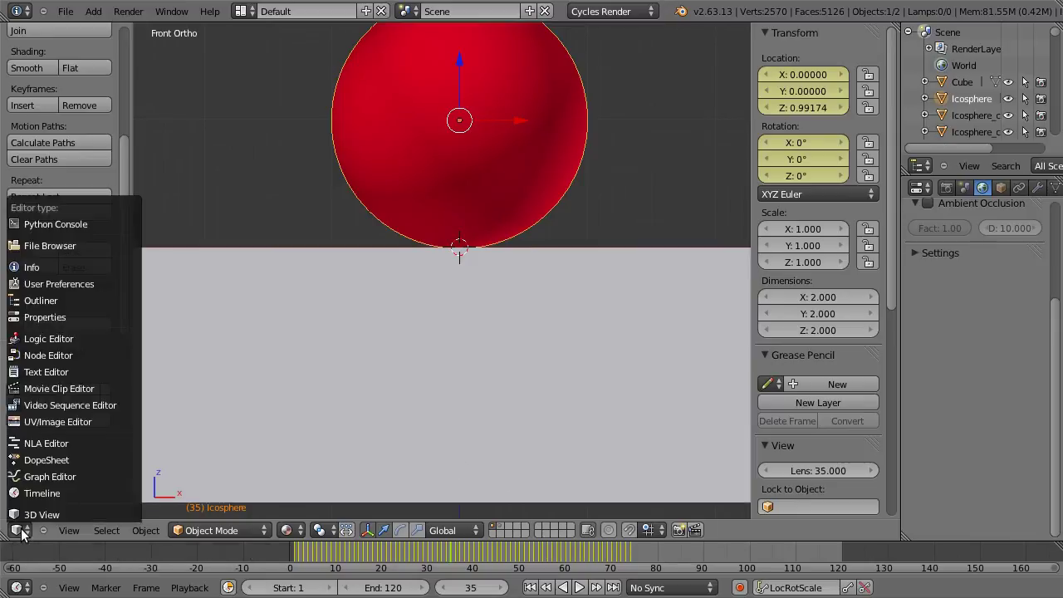
click(41, 460)
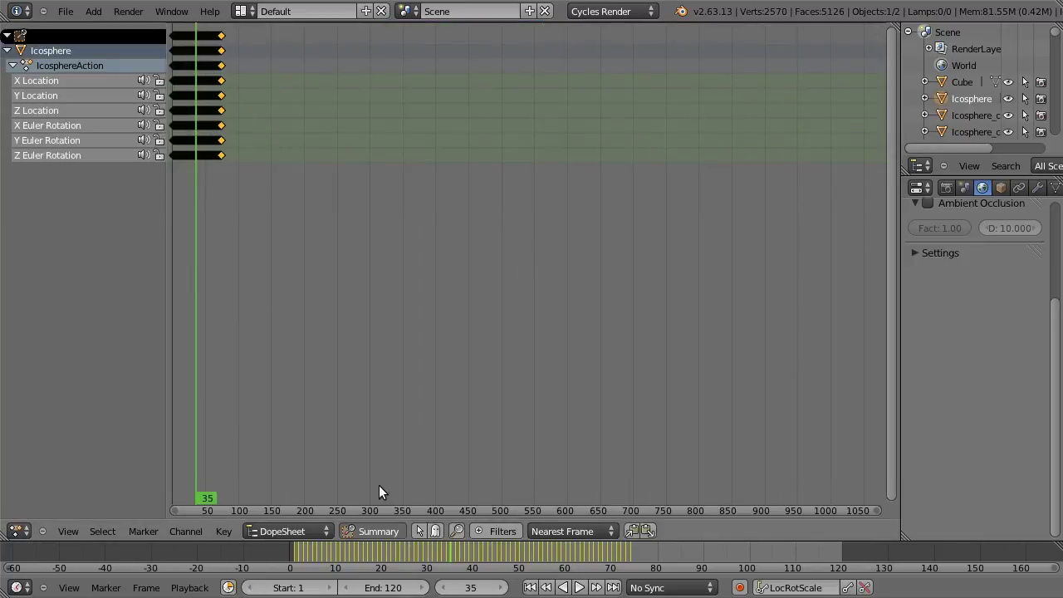
scroll(250, 239, up, 3)
key(Home)
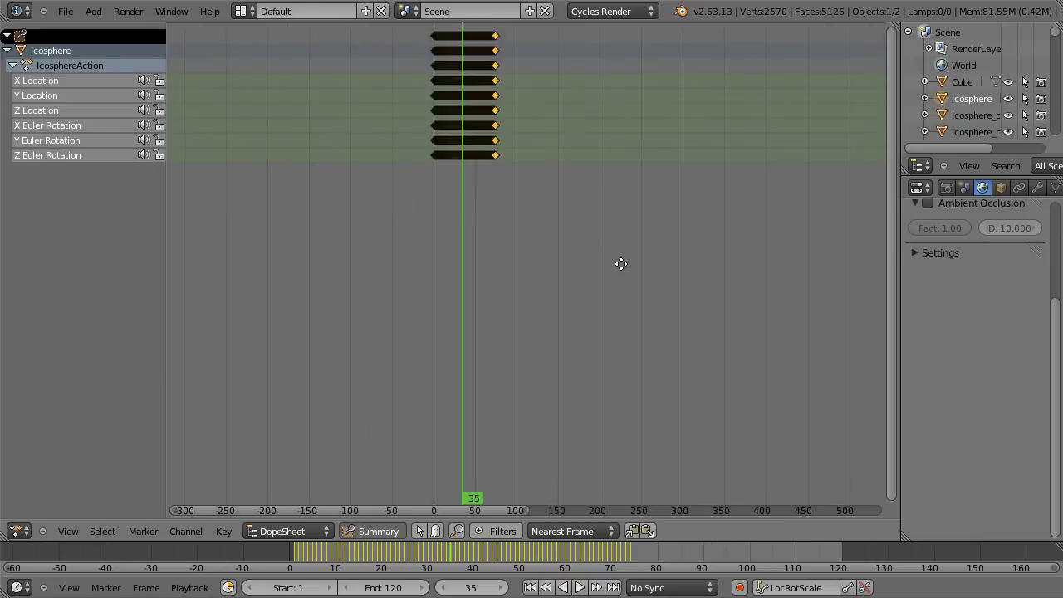
scroll(611, 278, up, 3)
scroll(611, 278, up, 1)
middle_drag(611, 277, 500, 354)
scroll(479, 436, up, 1)
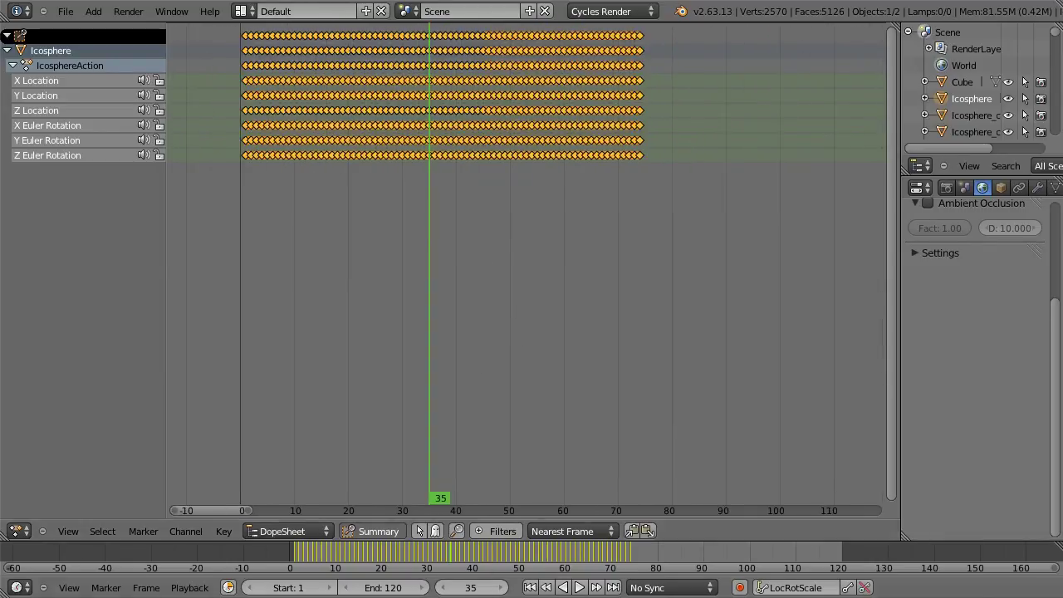
click(502, 589)
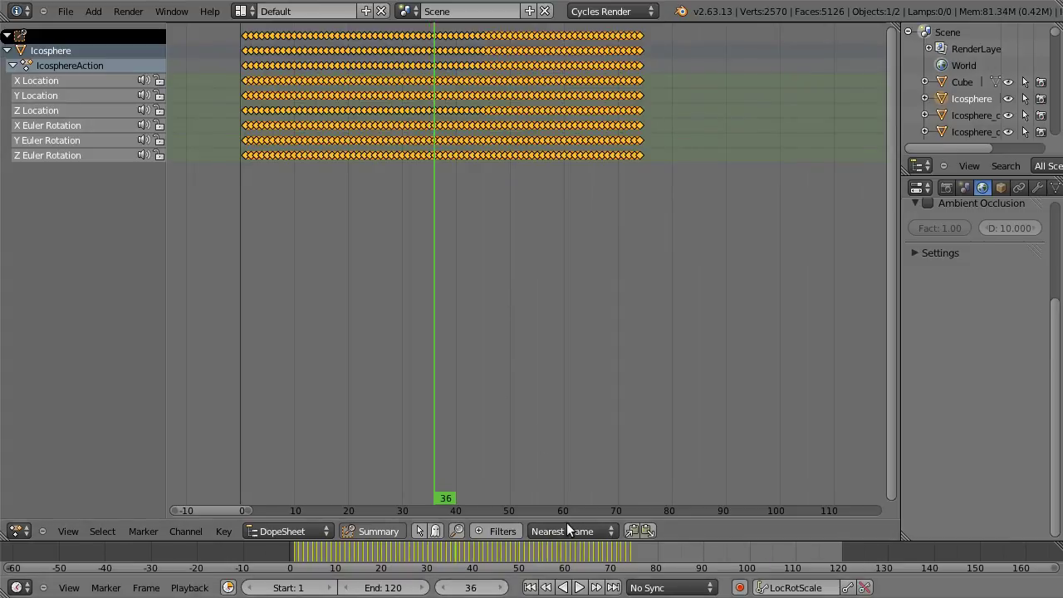
key(a)
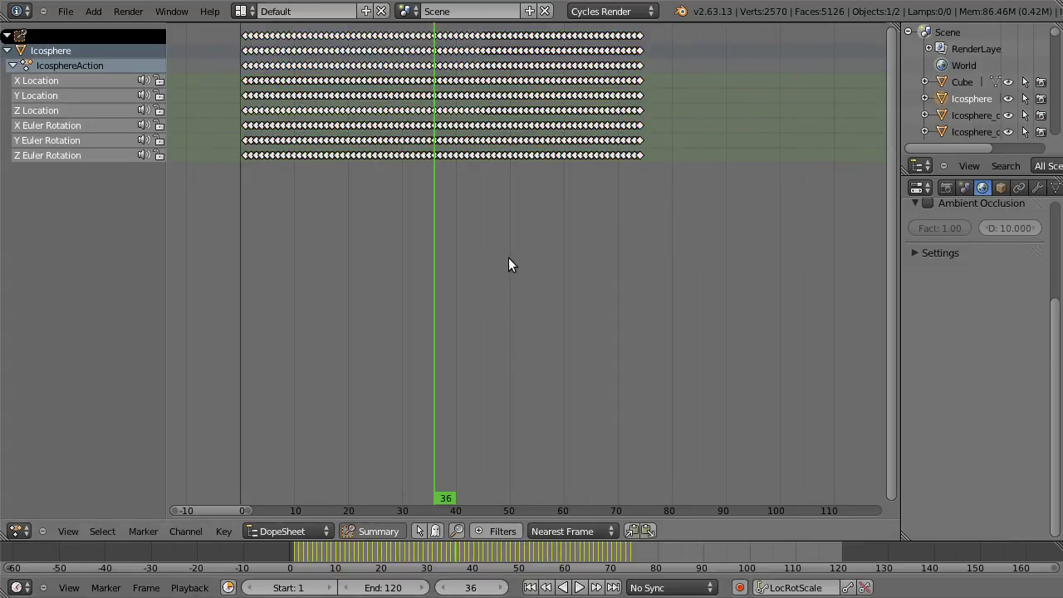
key(a)
key(a)
key(a)
key(a)
- Select and delete all keyframes after frame 36, then return to the 3D View
click(104, 534)
click(102, 531)
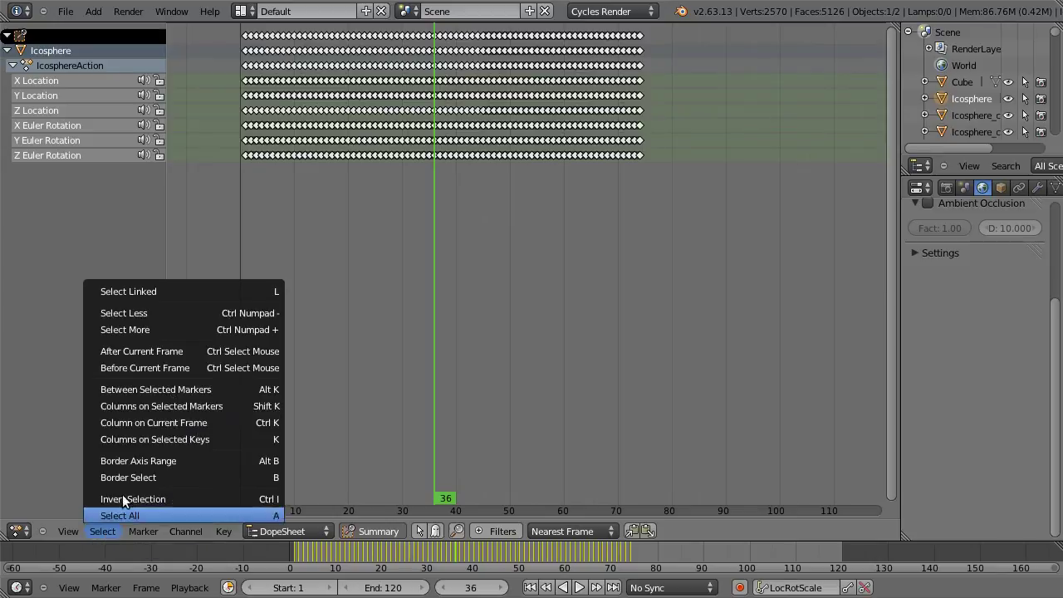
click(151, 353)
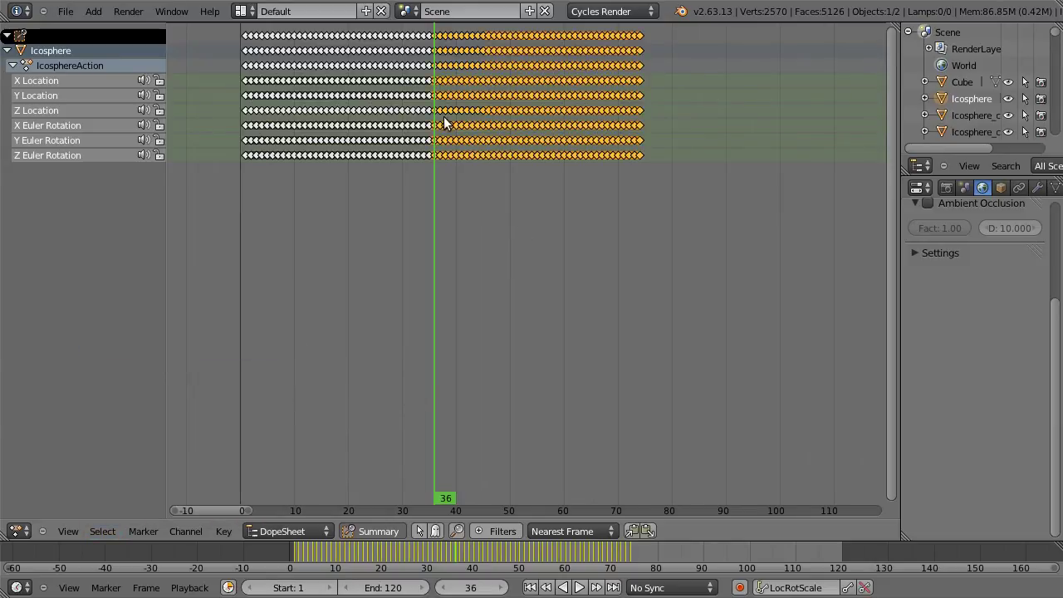
key(x)
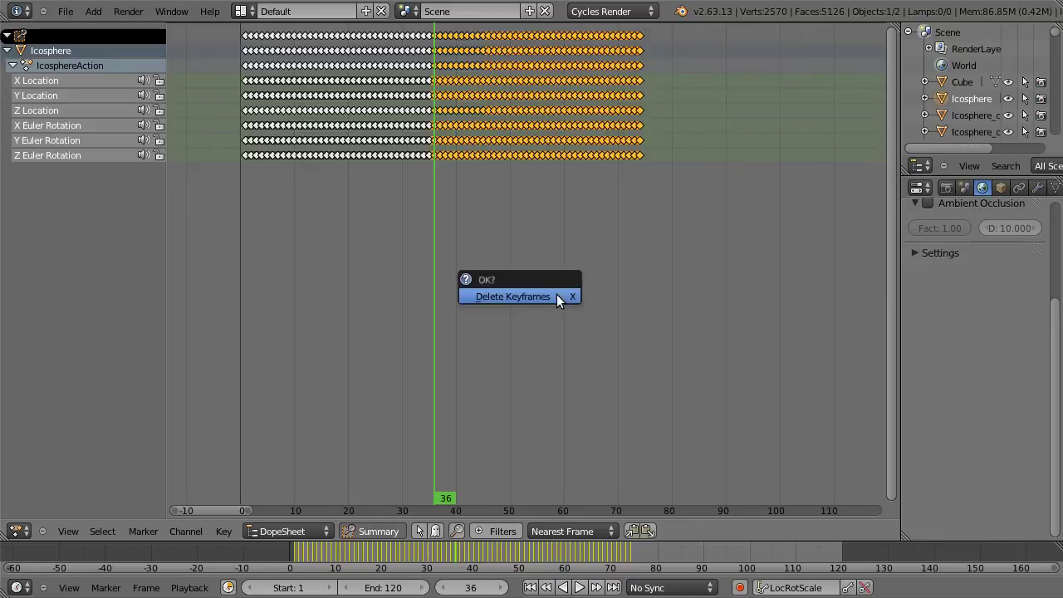
click(556, 294)
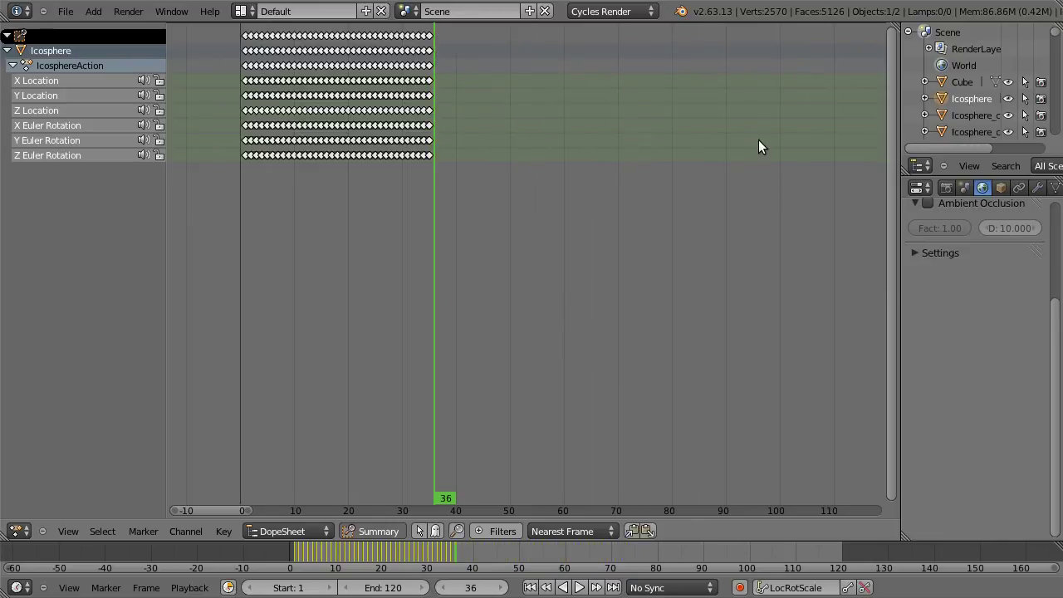
scroll(533, 389, down, 2)
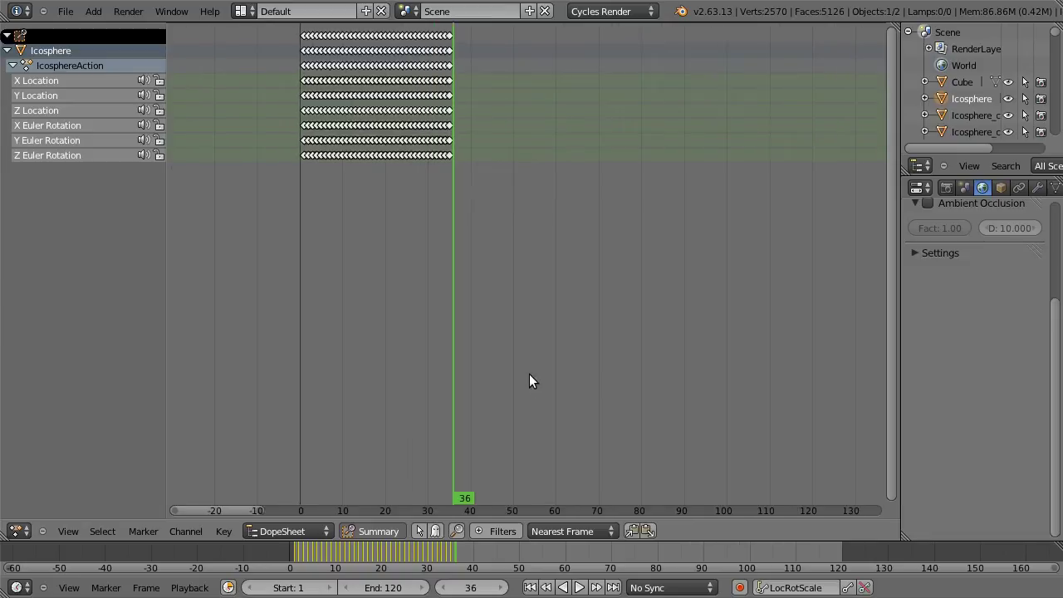
click(28, 528)
click(38, 513)
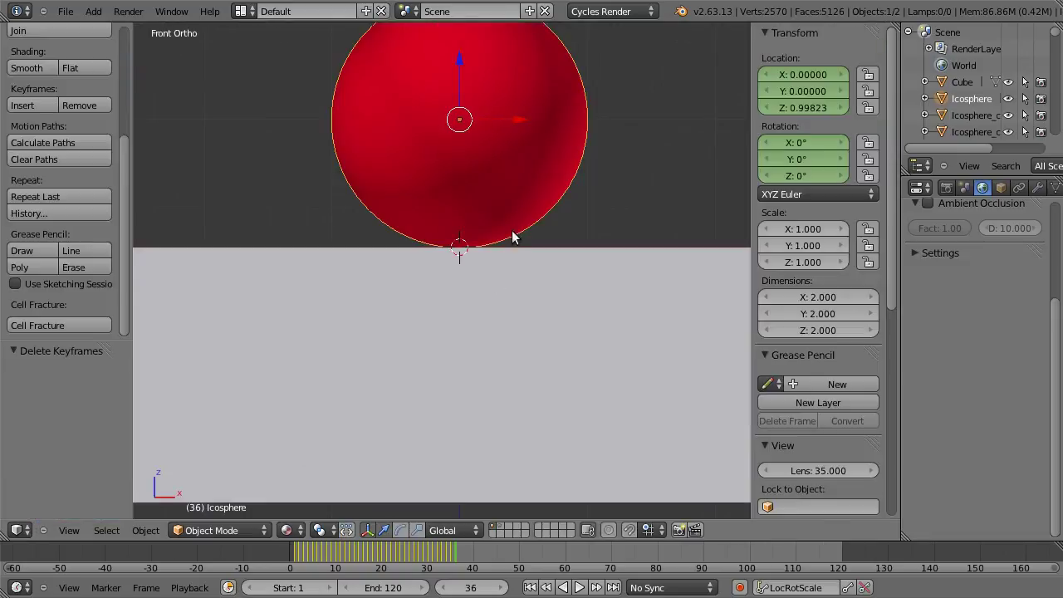
- At frame 36, move the sphere 5 units straight down
scroll(516, 191, down, 2)
scroll(511, 201, down, 3)
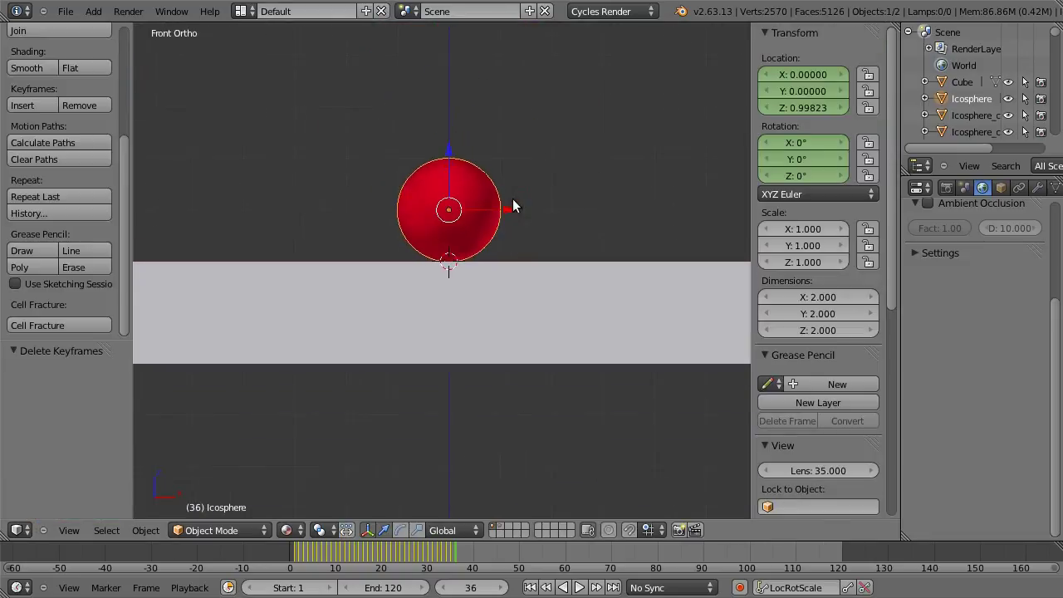
drag(442, 562, 453, 561)
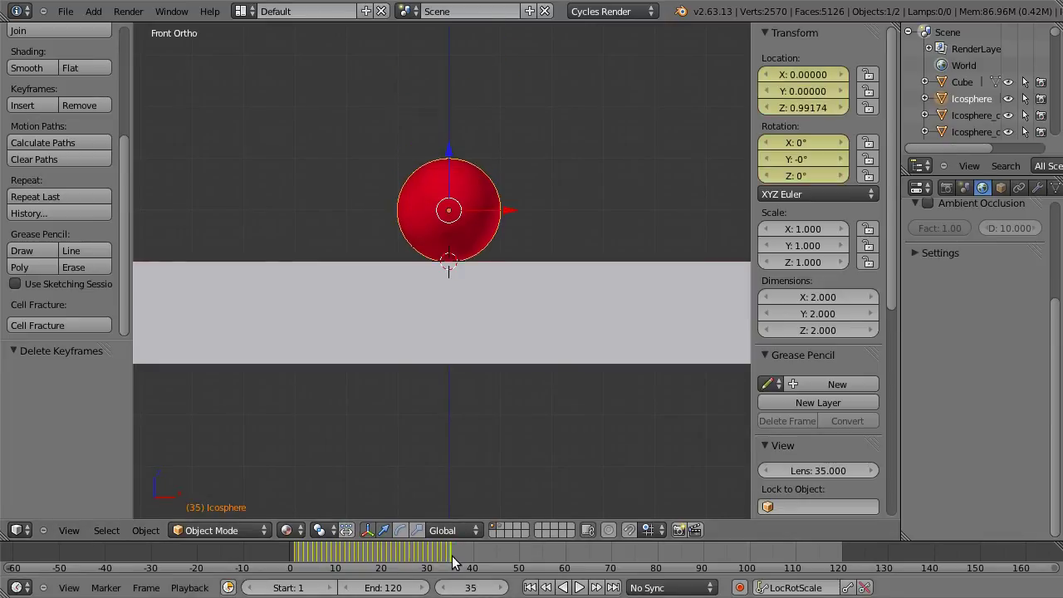
click(502, 588)
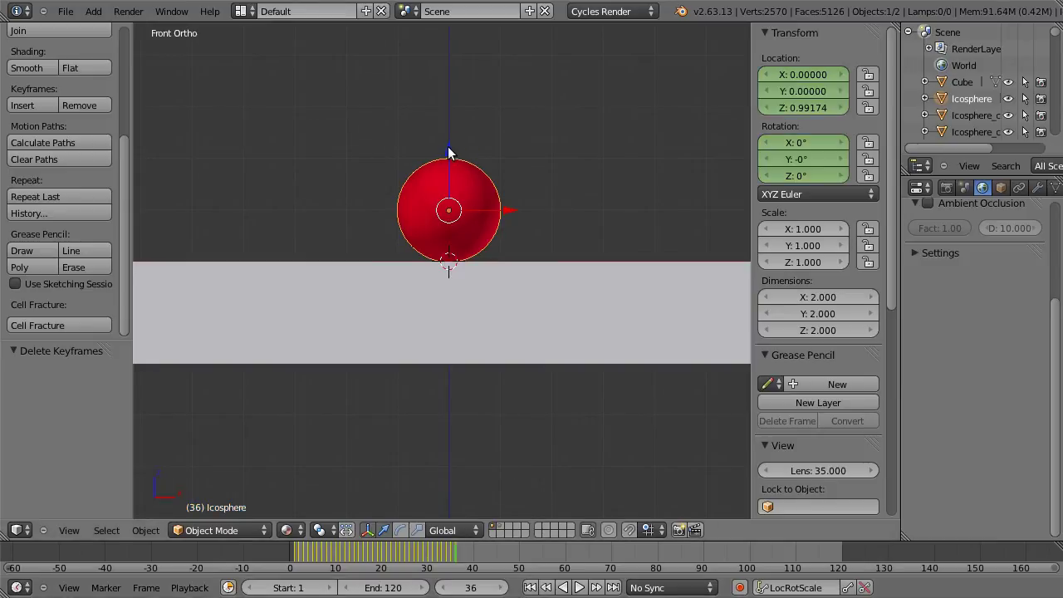
drag(449, 154, 448, 402)
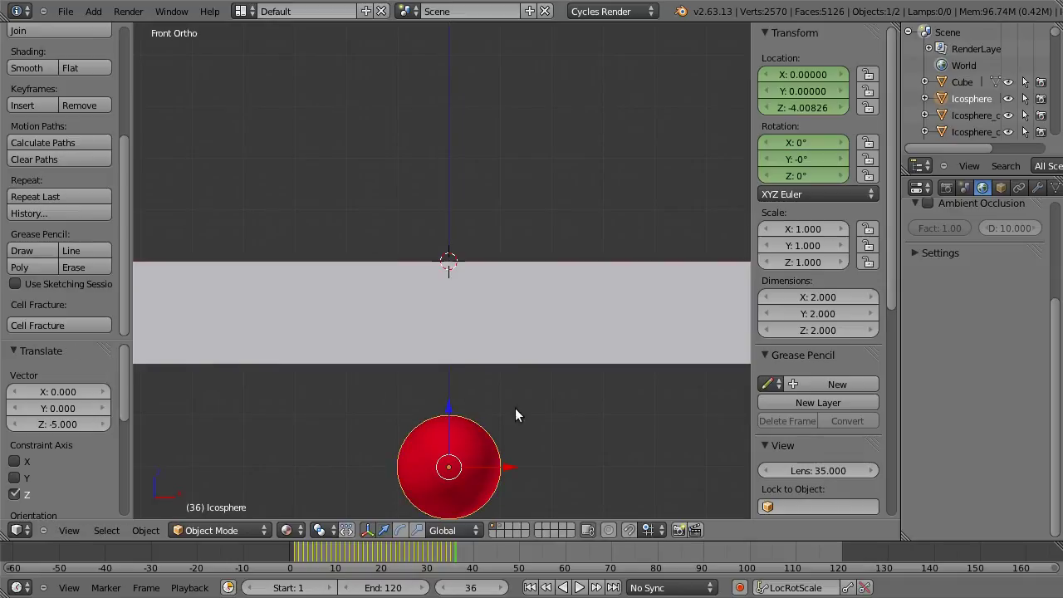
- Insert a LocRotScale keyframe at frame 36 and play the fall from frame 1
click(781, 589)
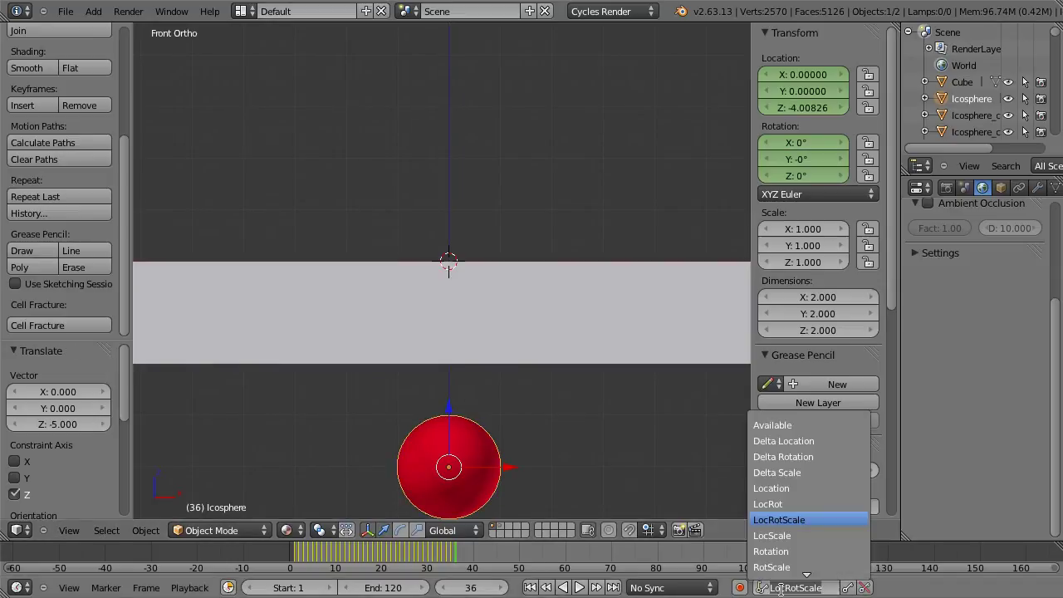
click(792, 521)
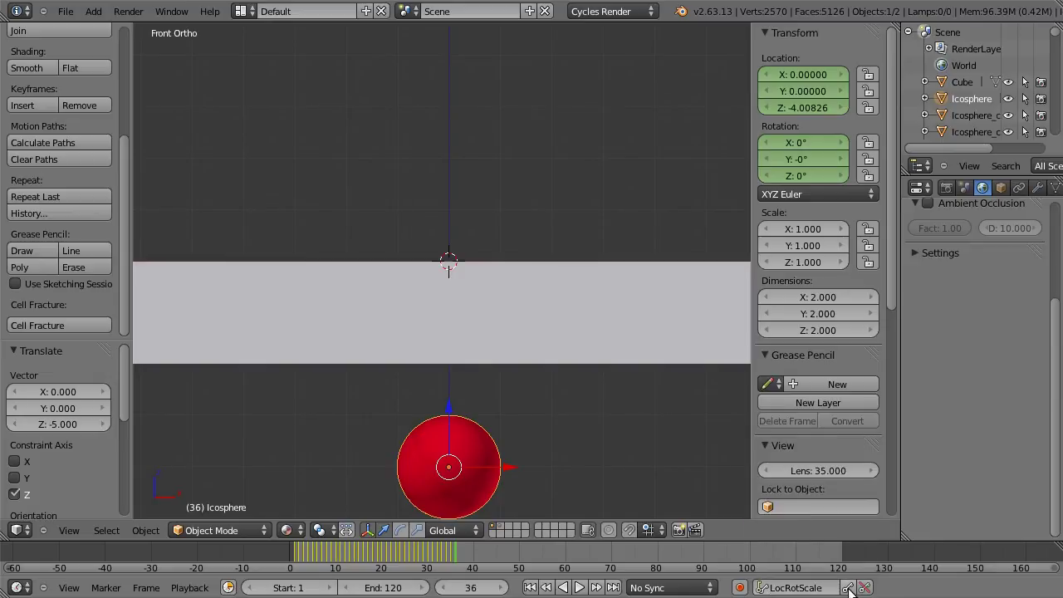
click(848, 589)
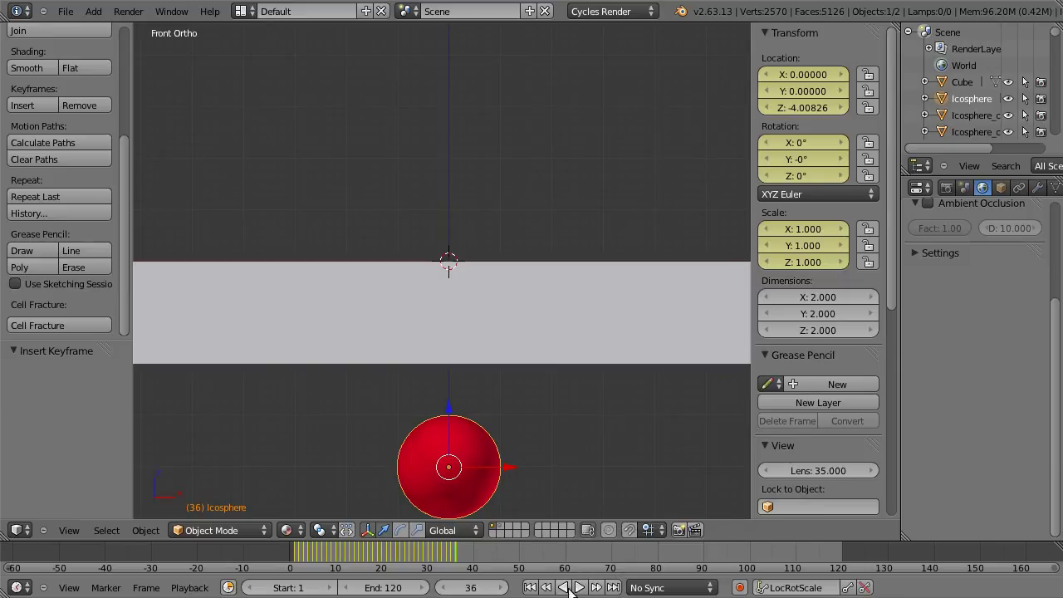
click(530, 587)
click(579, 587)
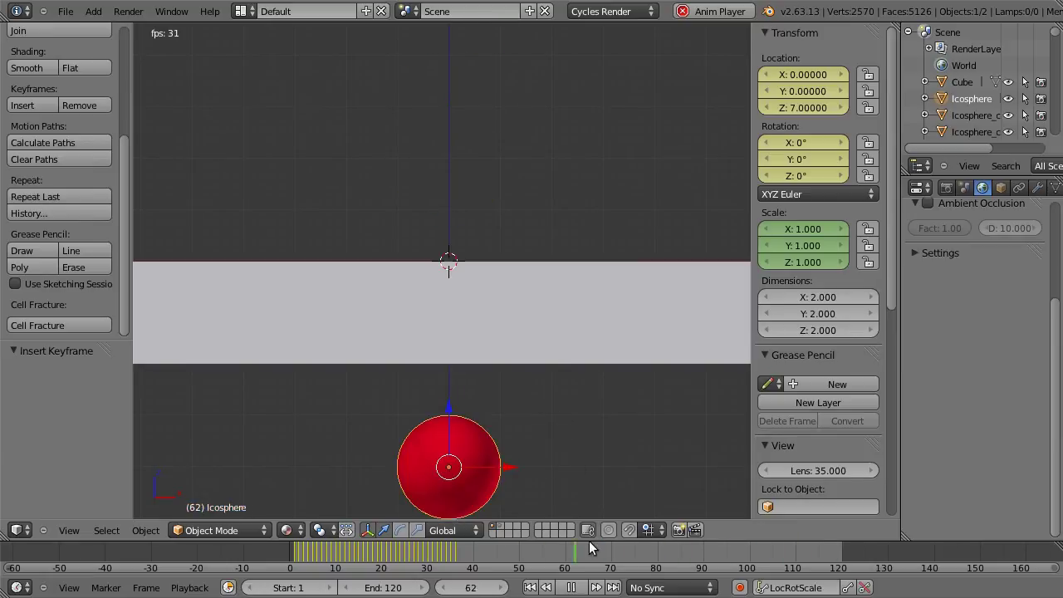
- Stop playback at frame 1 and show only the layer with the red fracture pieces
click(572, 588)
click(530, 588)
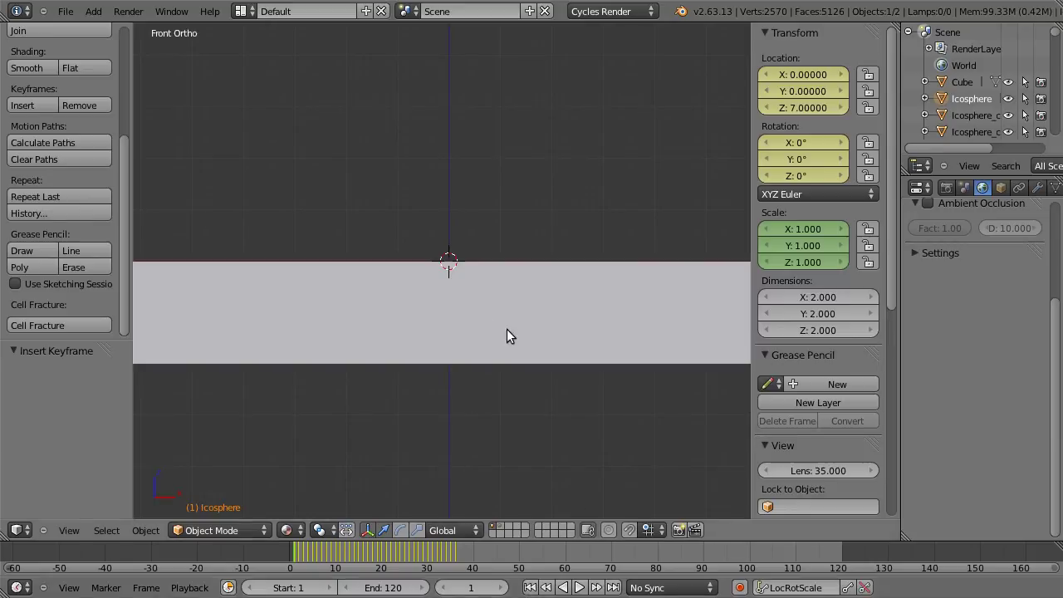
scroll(475, 282, down, 5)
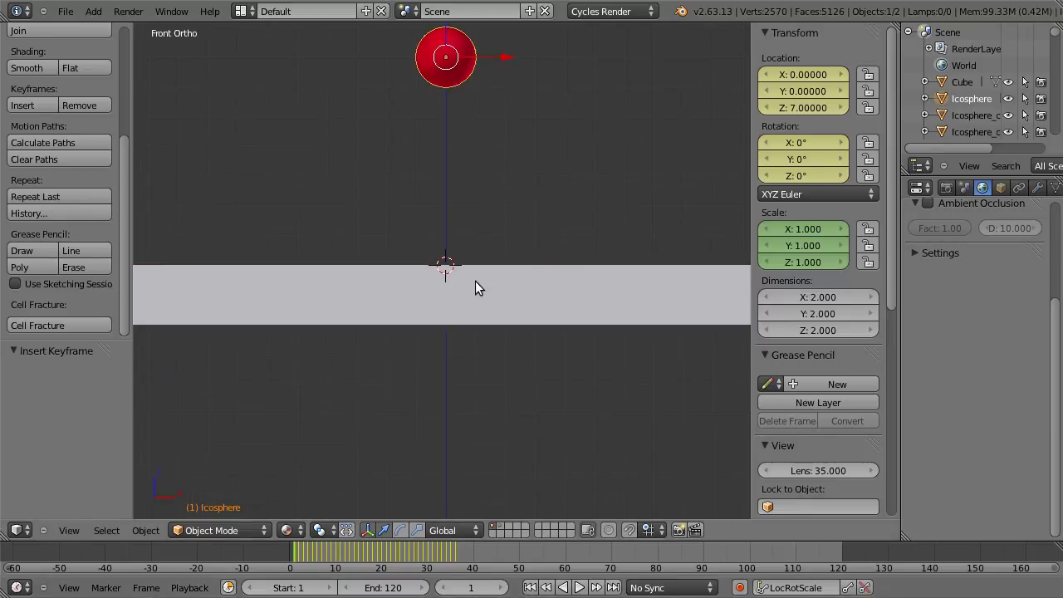
click(500, 530)
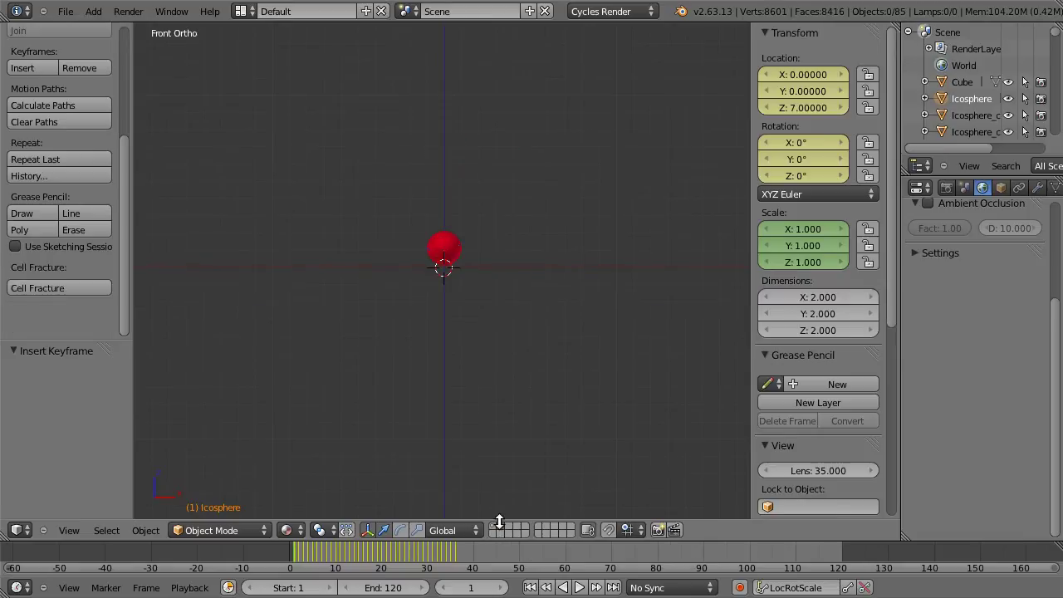
click(530, 588)
scroll(481, 317, up, 1)
scroll(465, 282, up, 3)
scroll(474, 149, down, 2)
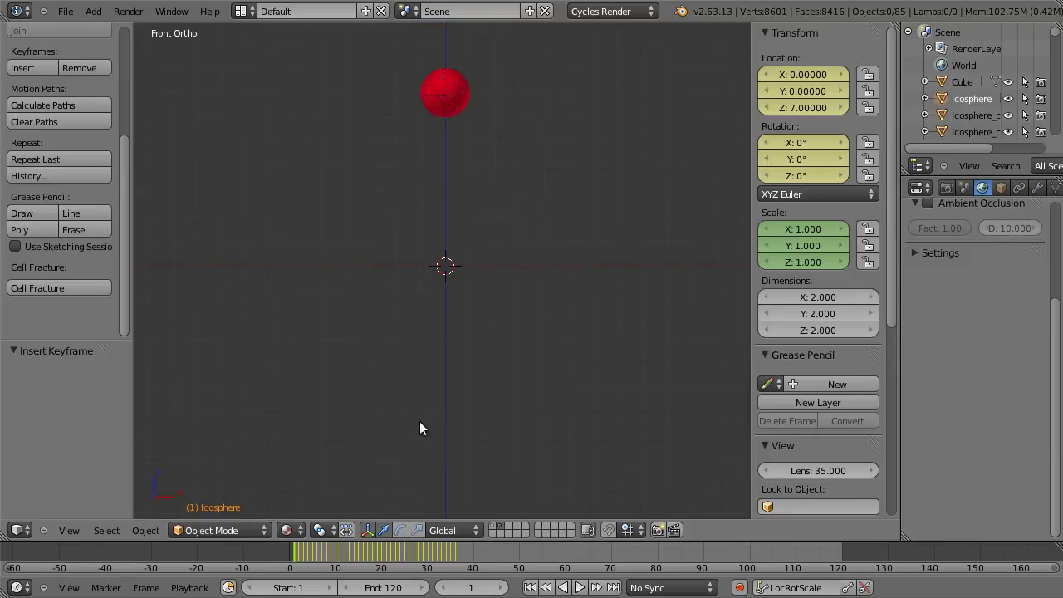
click(20, 530)
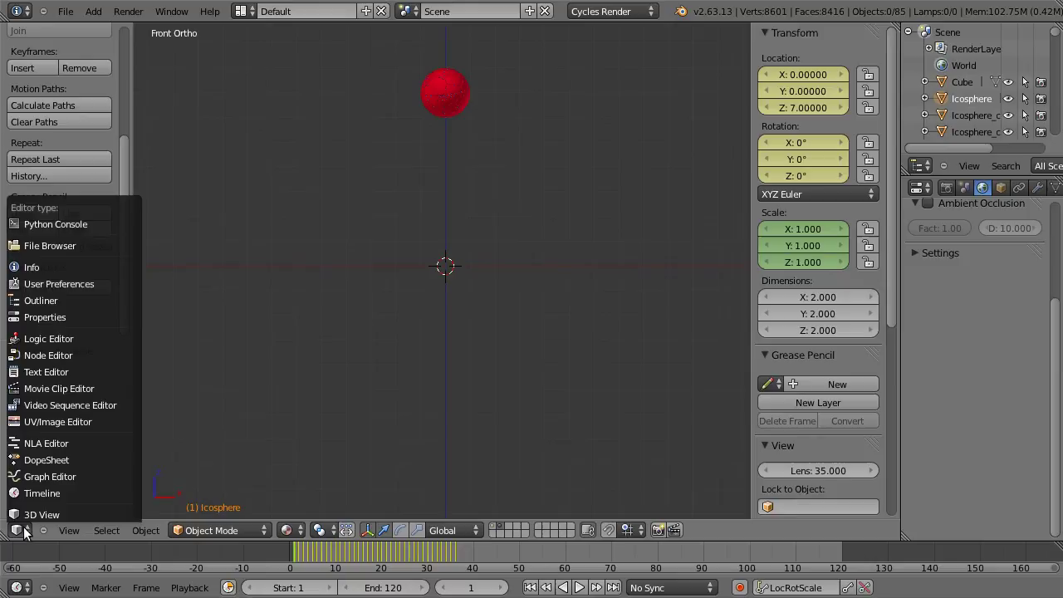
- In the Dope Sheet, deselect all keyframes and set the current frame to 35
click(34, 460)
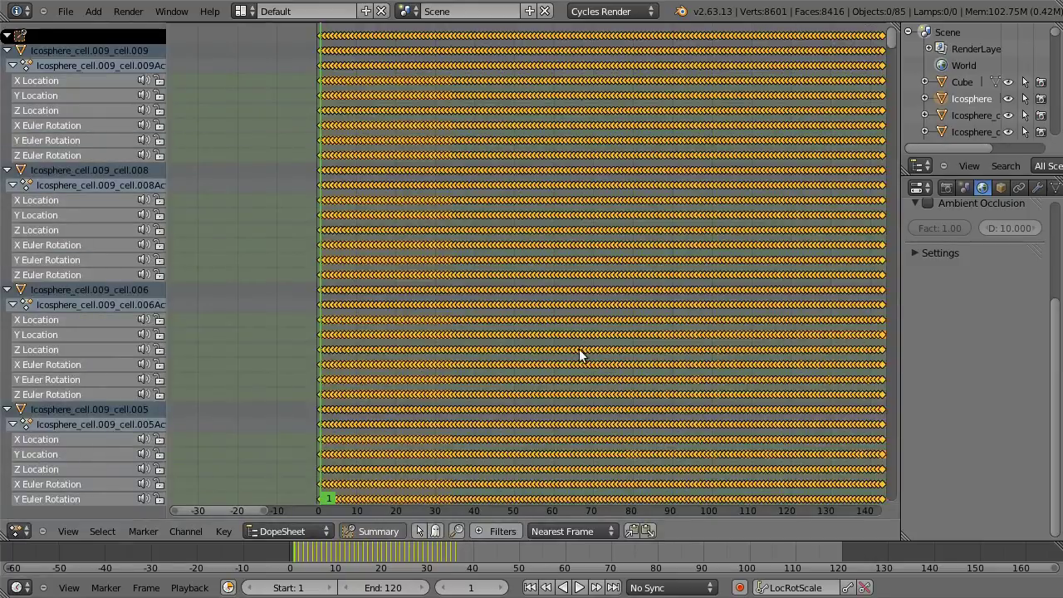
key(a)
key(a)
key(a)
key(a)
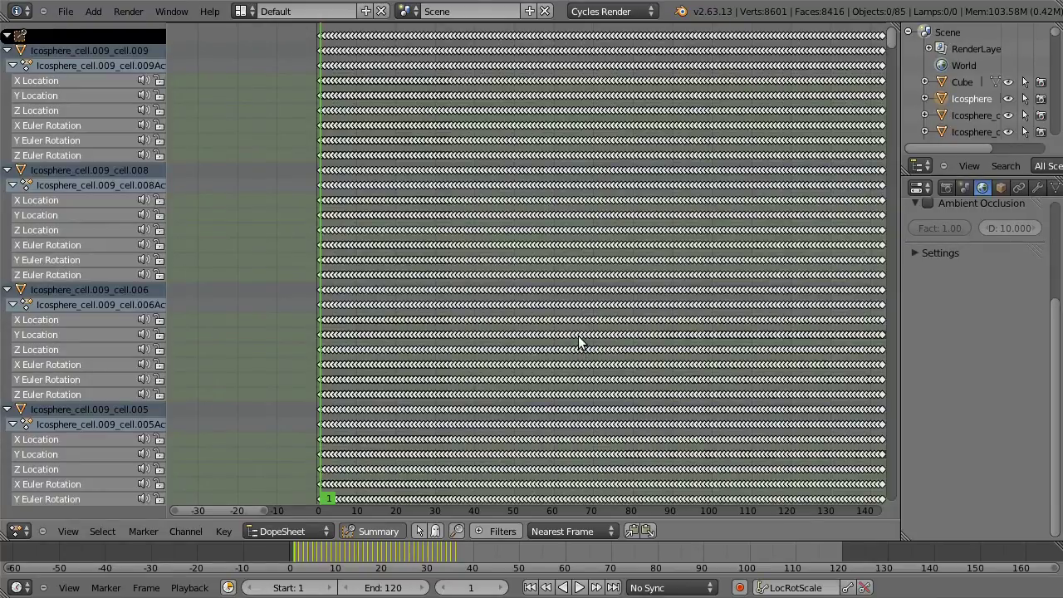
click(473, 590)
text(35)
key(Return)
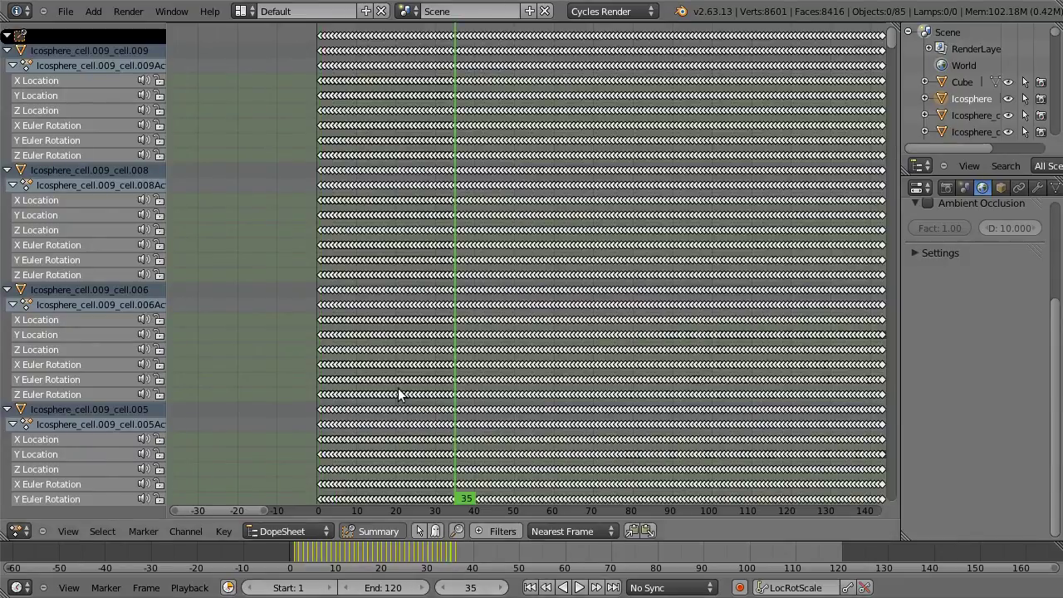
- Delete all keyframes before frame 35, then return to the 3D View centred on the sphere
click(101, 531)
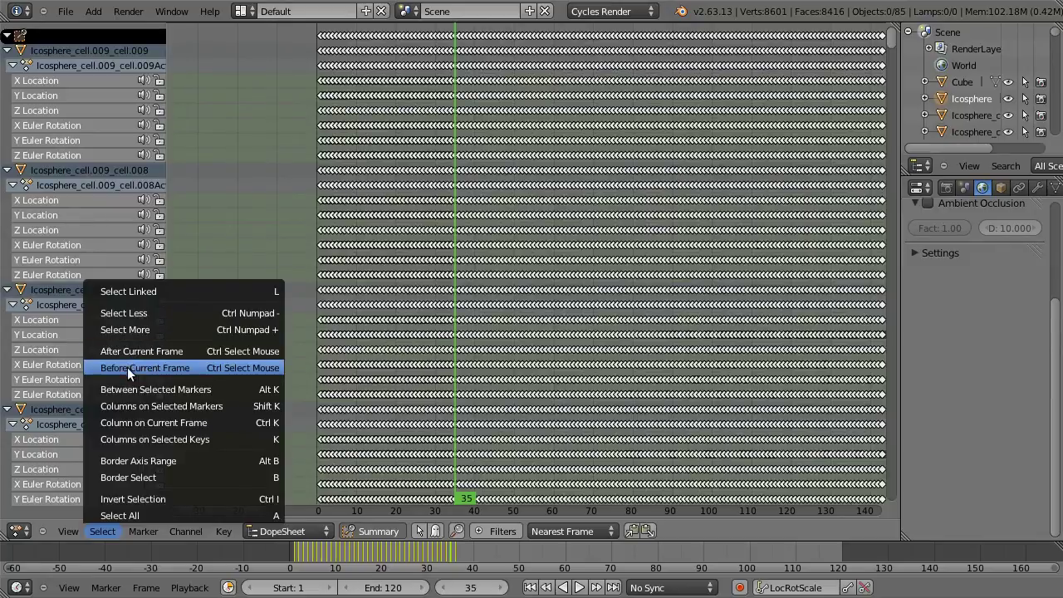
click(181, 368)
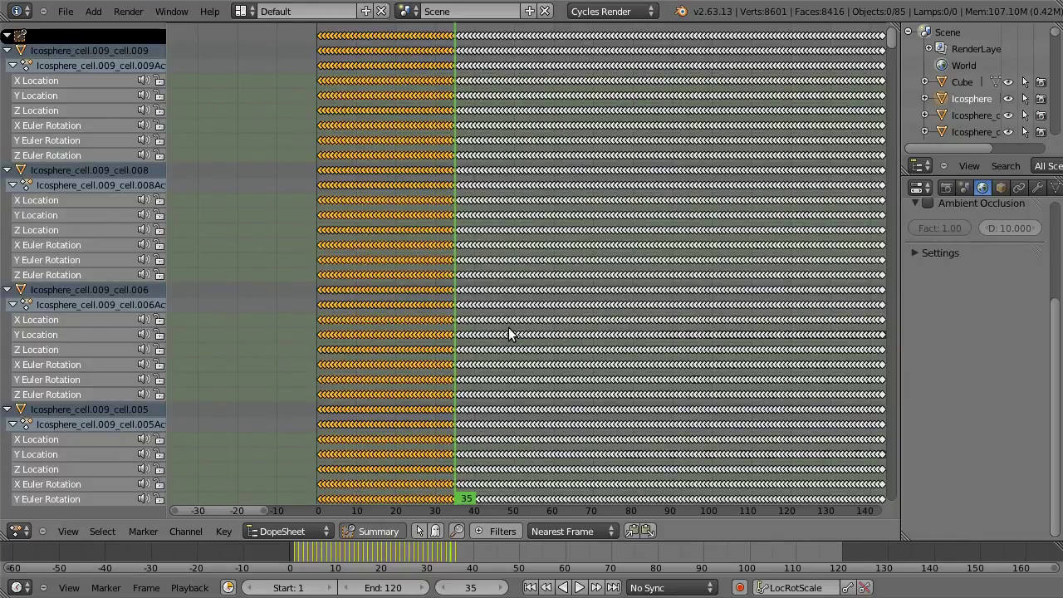
key(x)
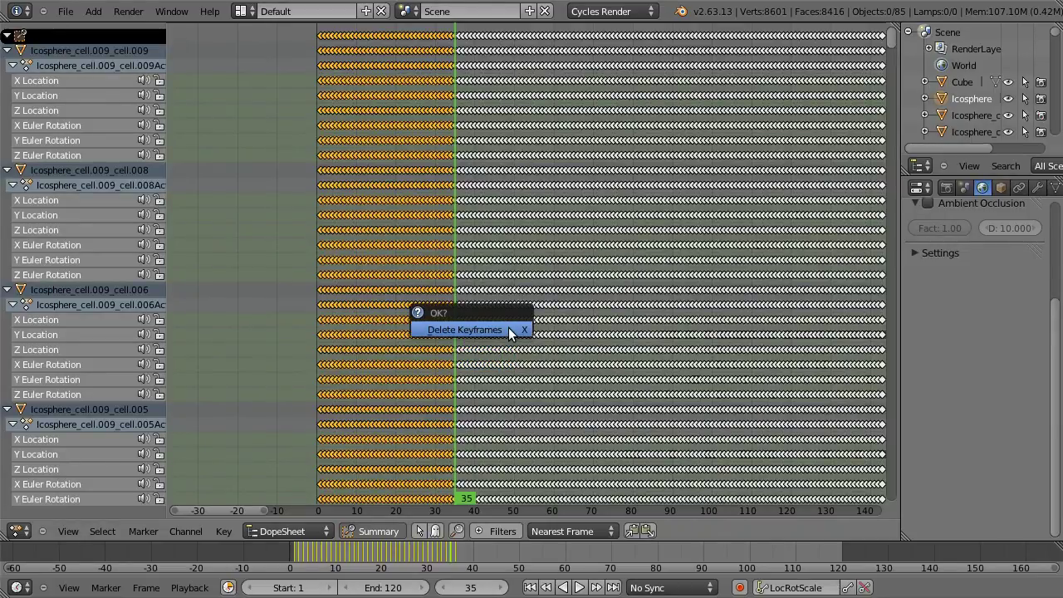
click(509, 331)
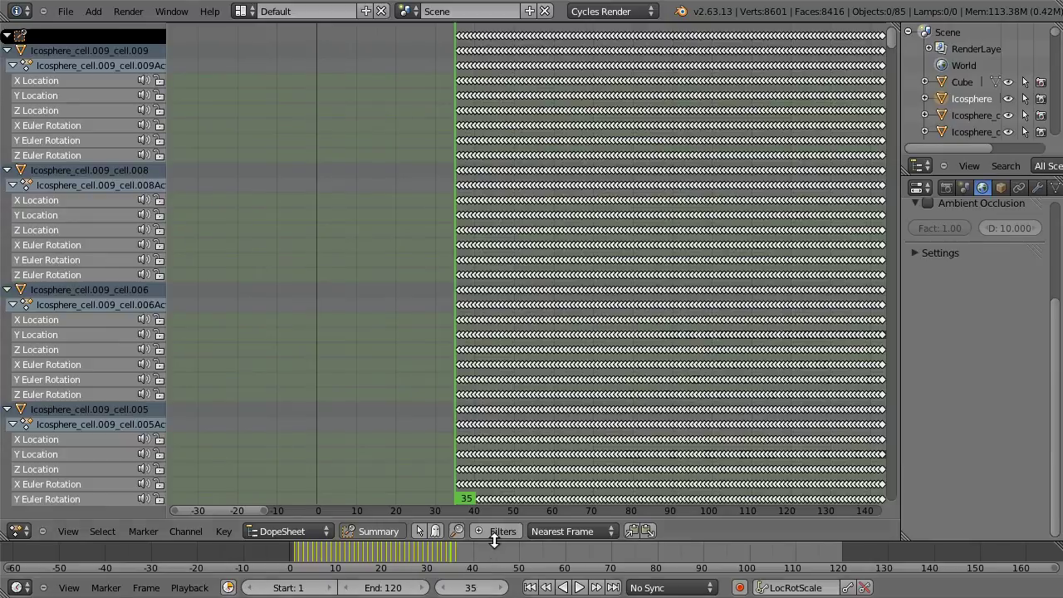
click(19, 531)
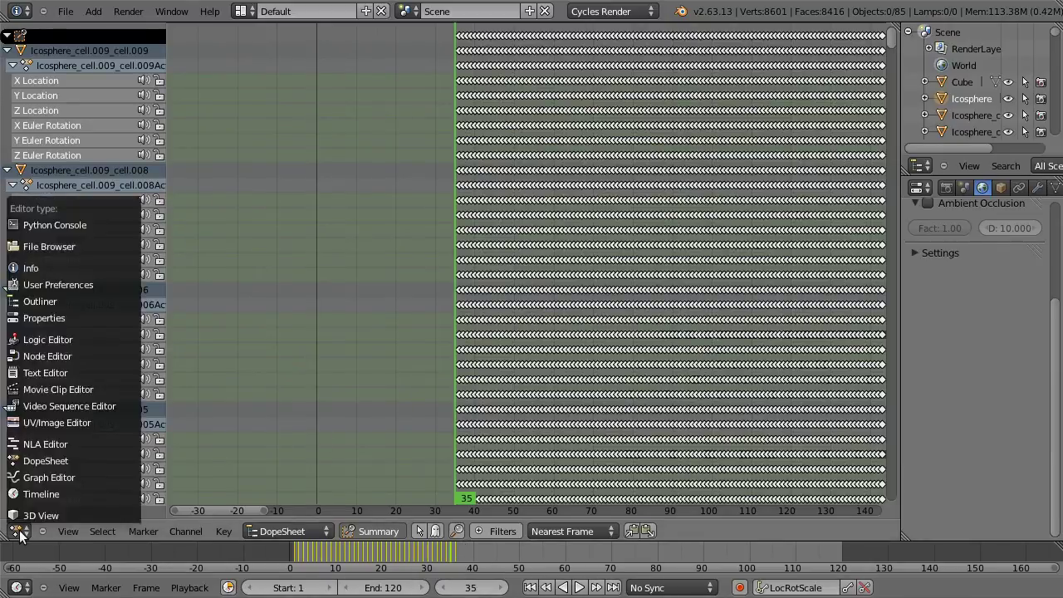
click(31, 513)
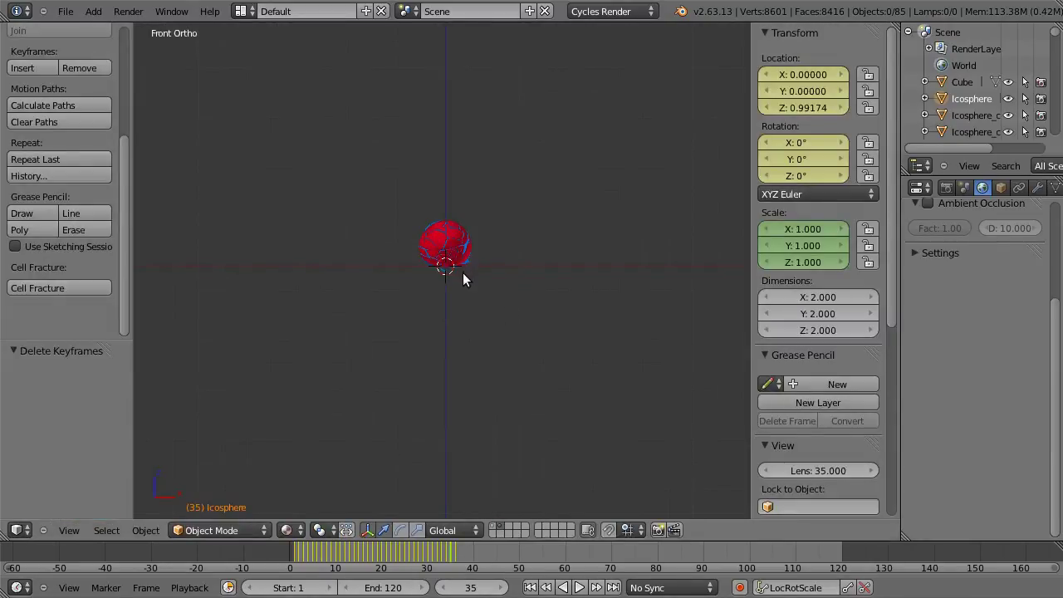
scroll(463, 273, up, 3)
shift+middle_drag(462, 190, 471, 293)
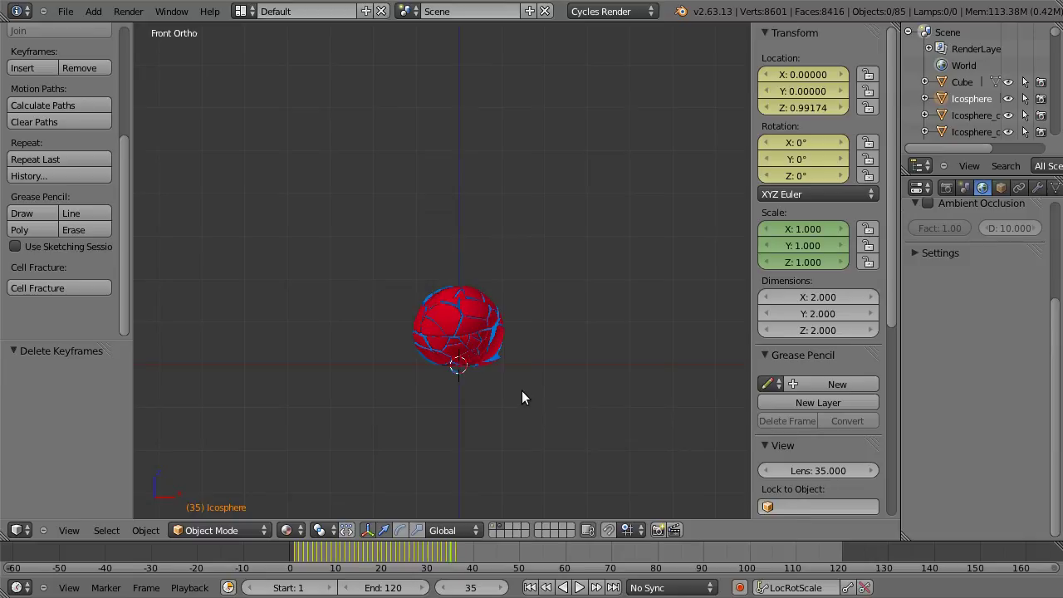
- Select all 85 fracture pieces and switch to the front view
drag(532, 392, 270, 163)
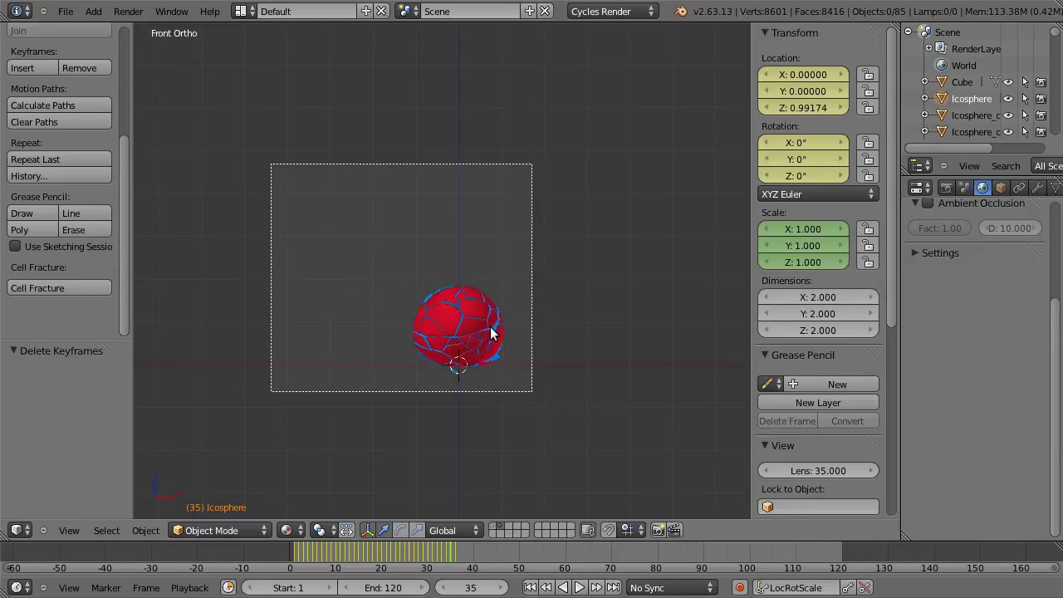
middle_drag(505, 328, 559, 345)
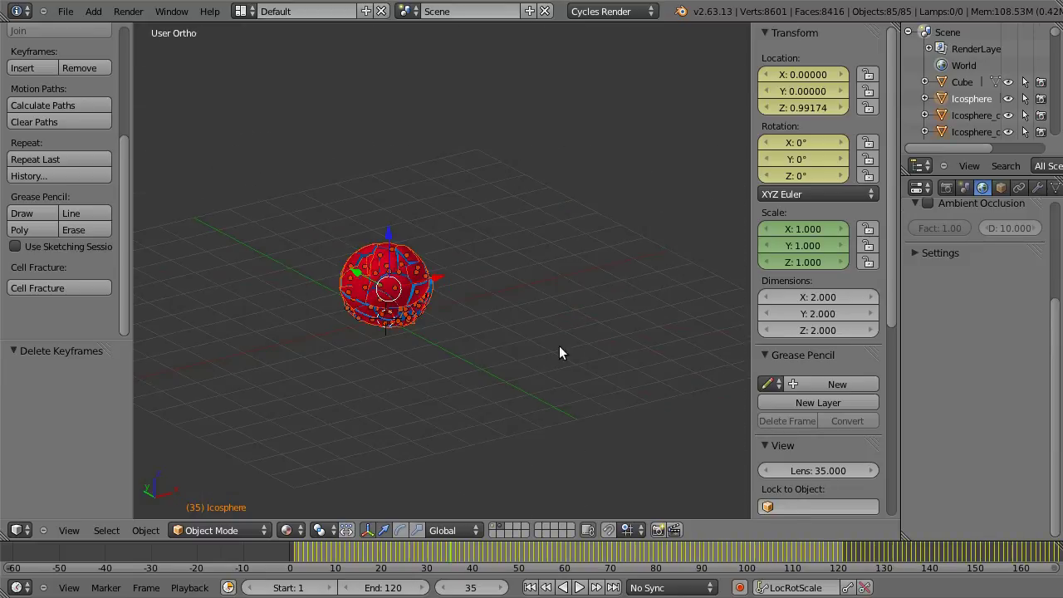
key(a)
key(a)
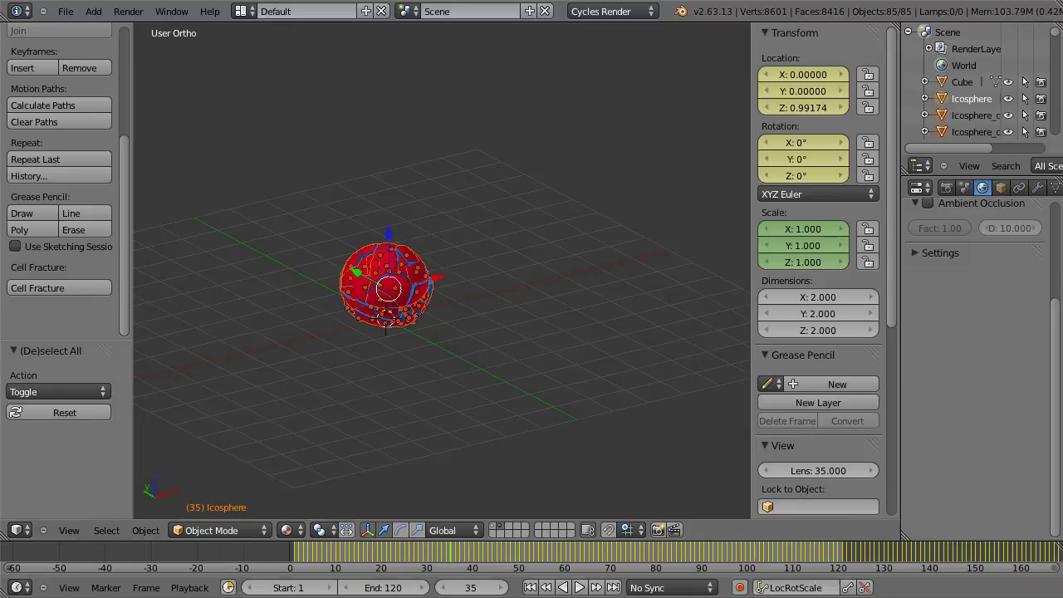
mouse_move(430, 408)
middle_down()
mouse_move(404, 361)
mouse_move(381, 348)
middle_up()
key(KP_1)
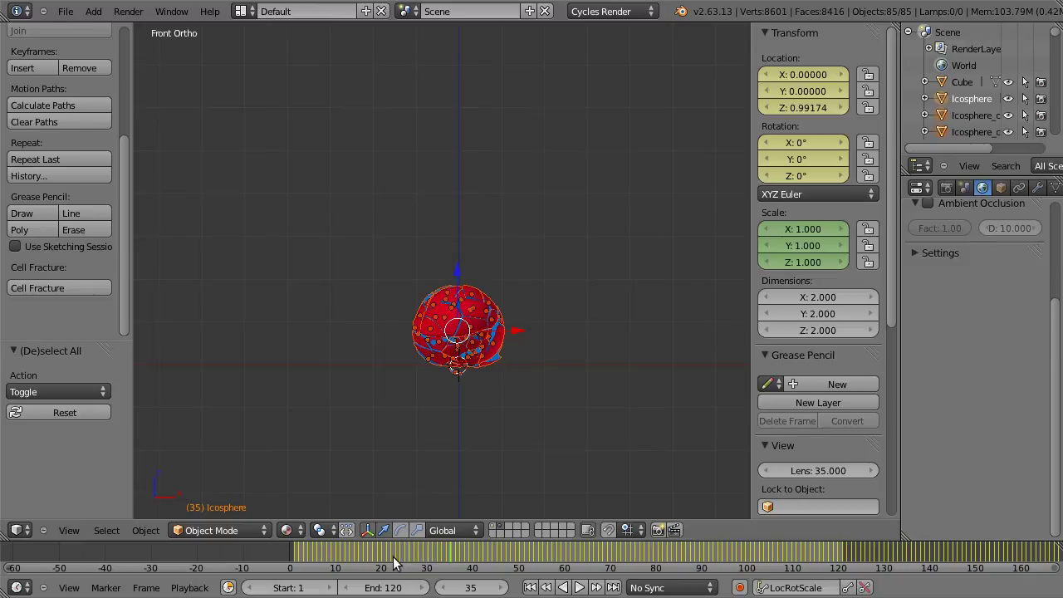
- Scrub the fall and step frames to land on frame 35
mouse_move(496, 564)
mouse_down()
mouse_move(325, 565)
mouse_move(478, 566)
mouse_move(448, 566)
mouse_up()
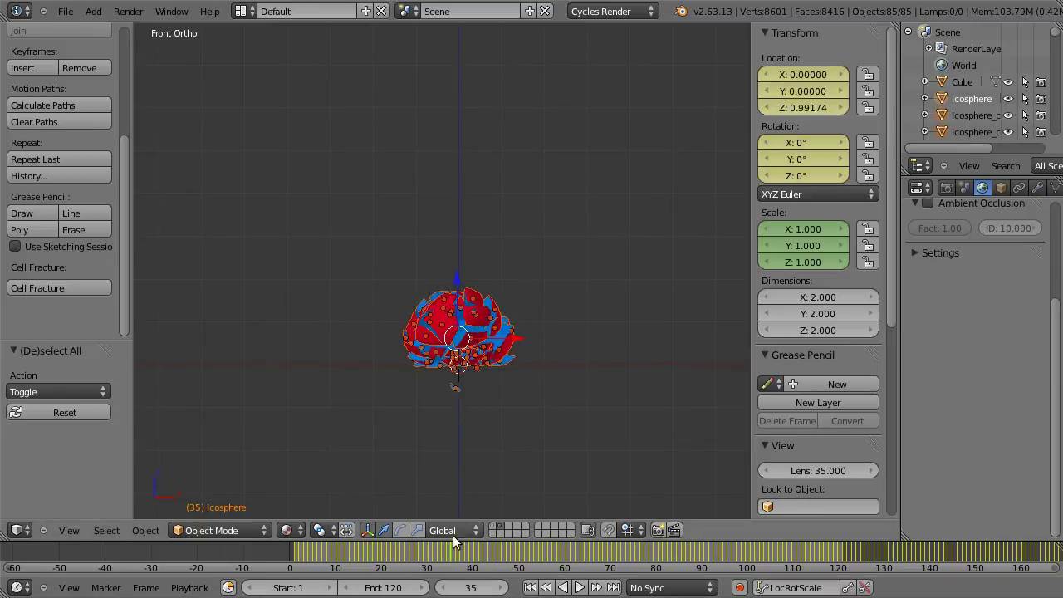
click(443, 588)
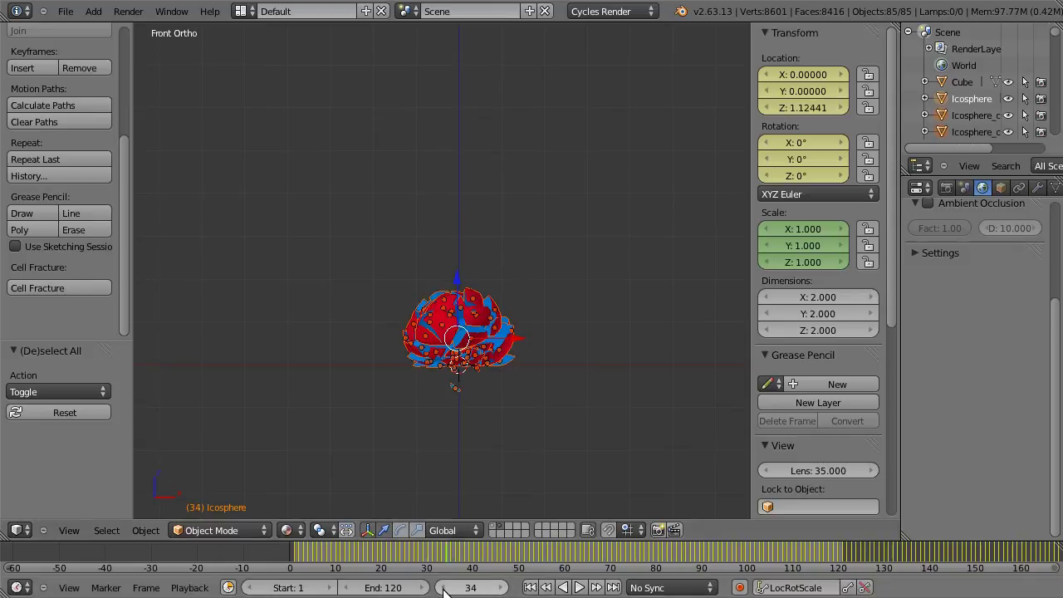
click(503, 587)
click(502, 587)
click(503, 588)
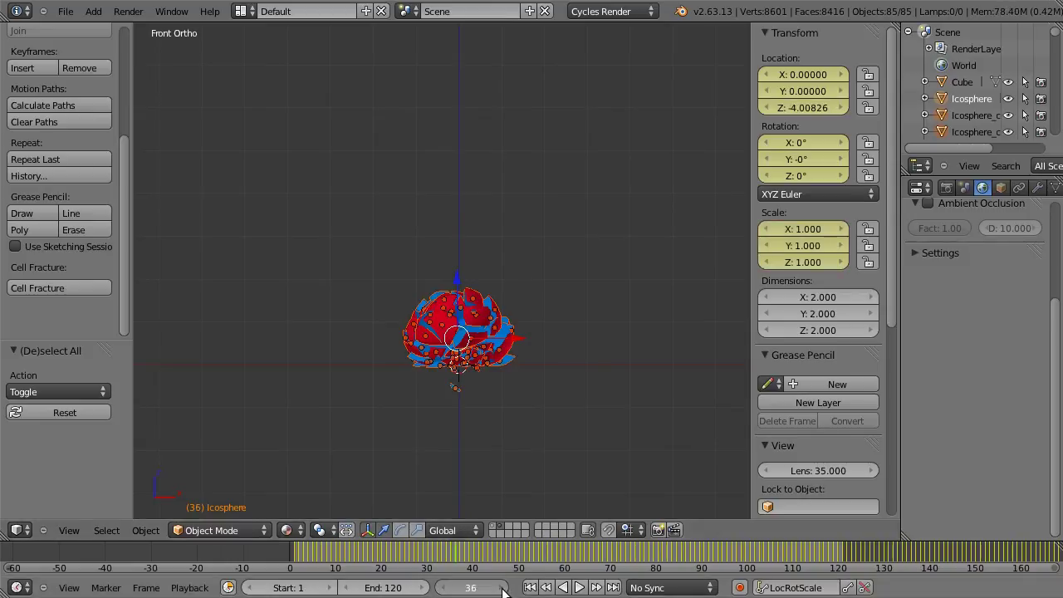
click(440, 587)
click(440, 587)
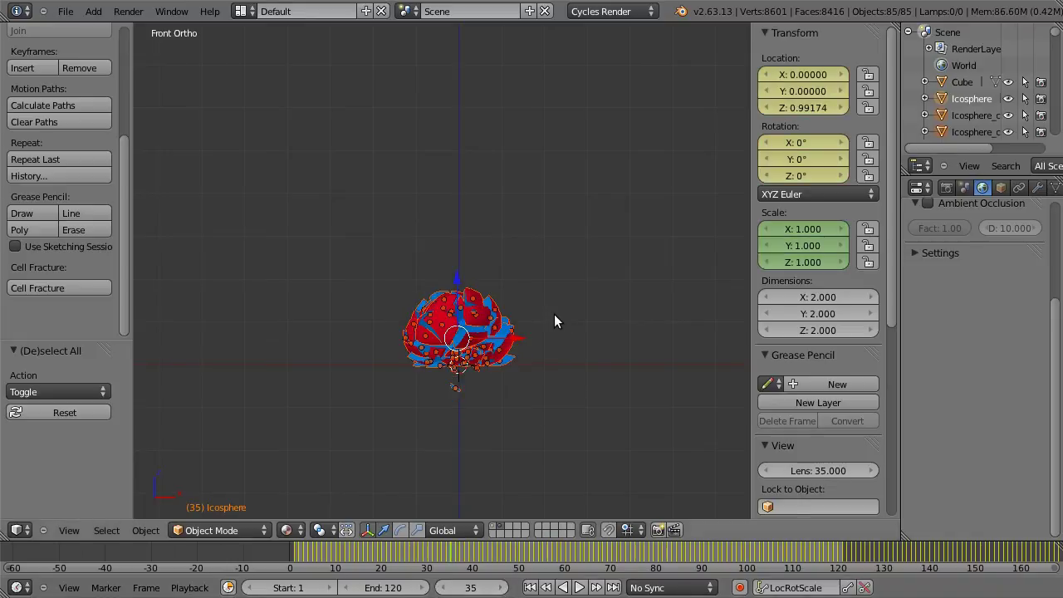
- Select all fracture pieces, drop them 7 units on Z, keyframe LocRotScale at frame 35, and replay from frame 1
key(a)
key(a)
scroll(470, 309, down, 3)
scroll(467, 307, down, 2)
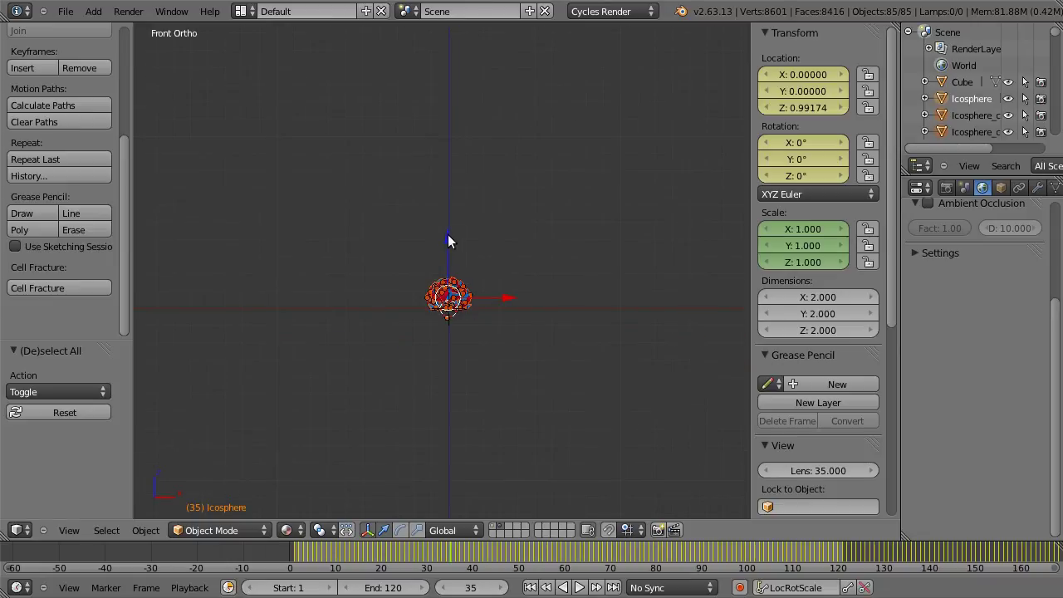
drag(448, 241, 447, 363)
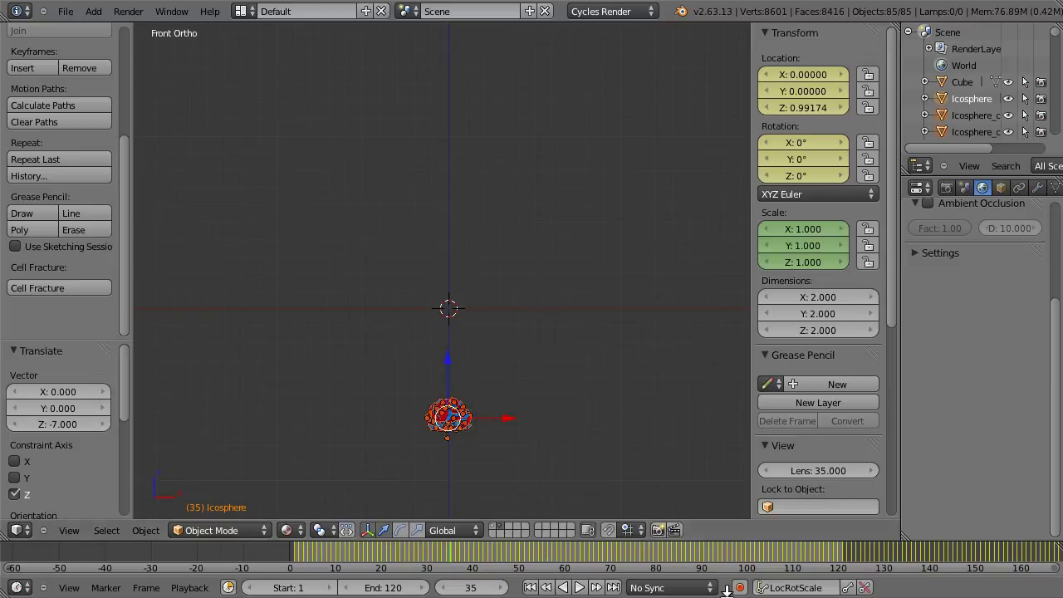
click(848, 587)
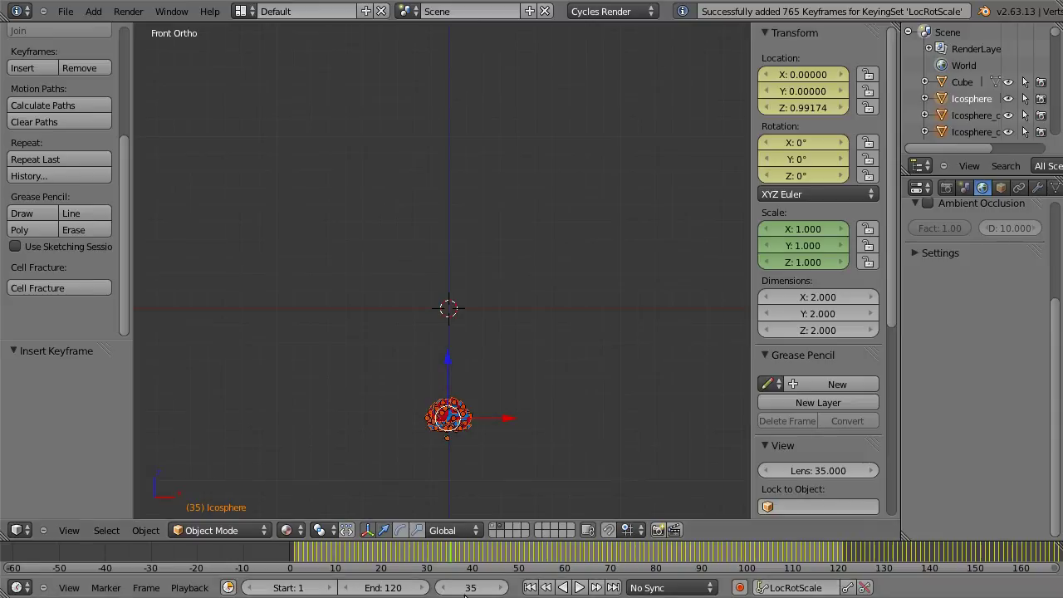
click(548, 588)
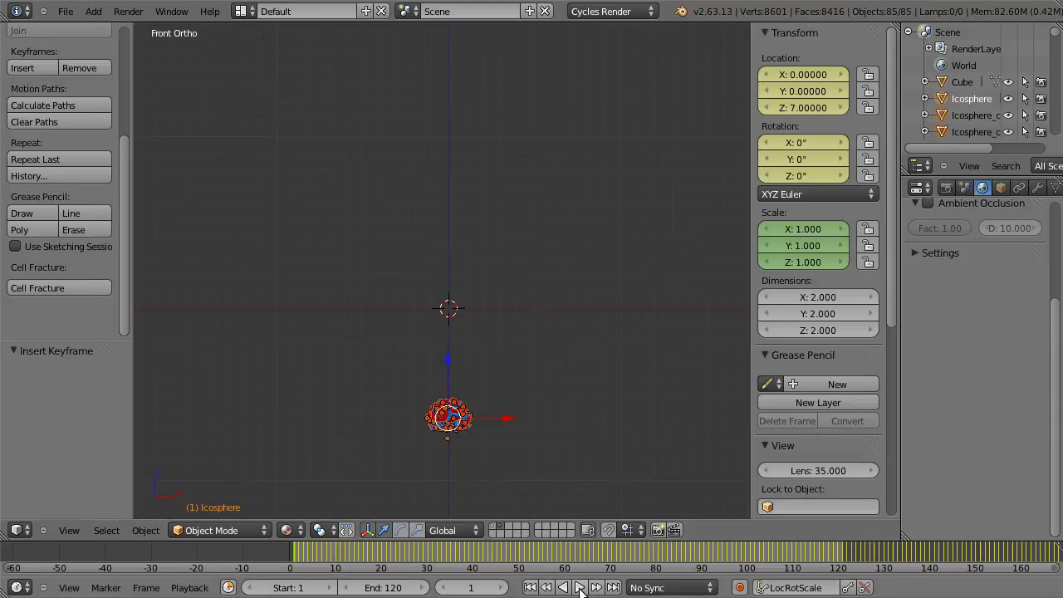
click(580, 588)
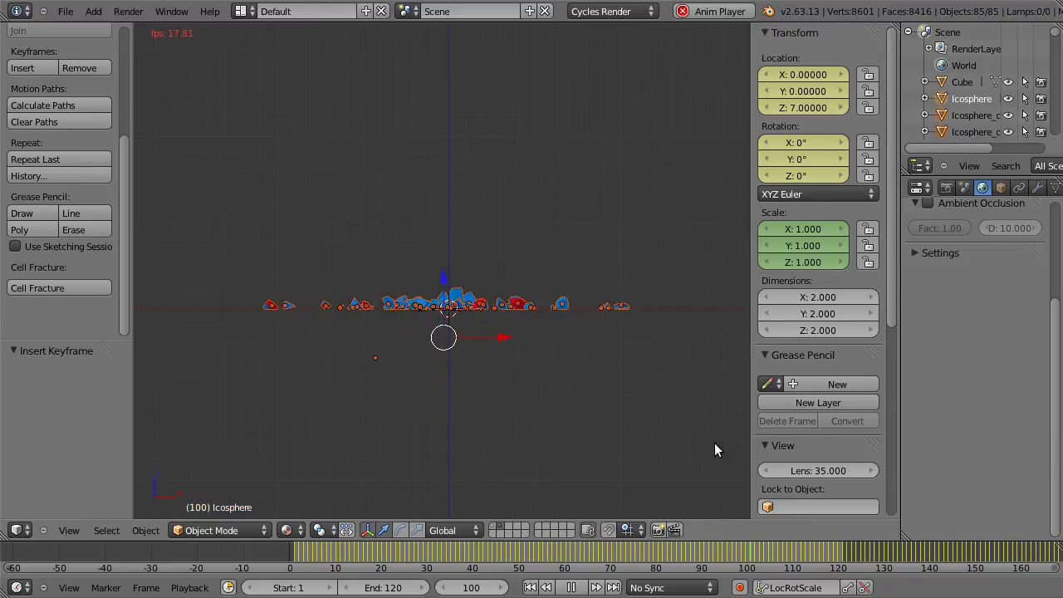
- Stop playback at frame 3 and reselect the icosphere
click(572, 588)
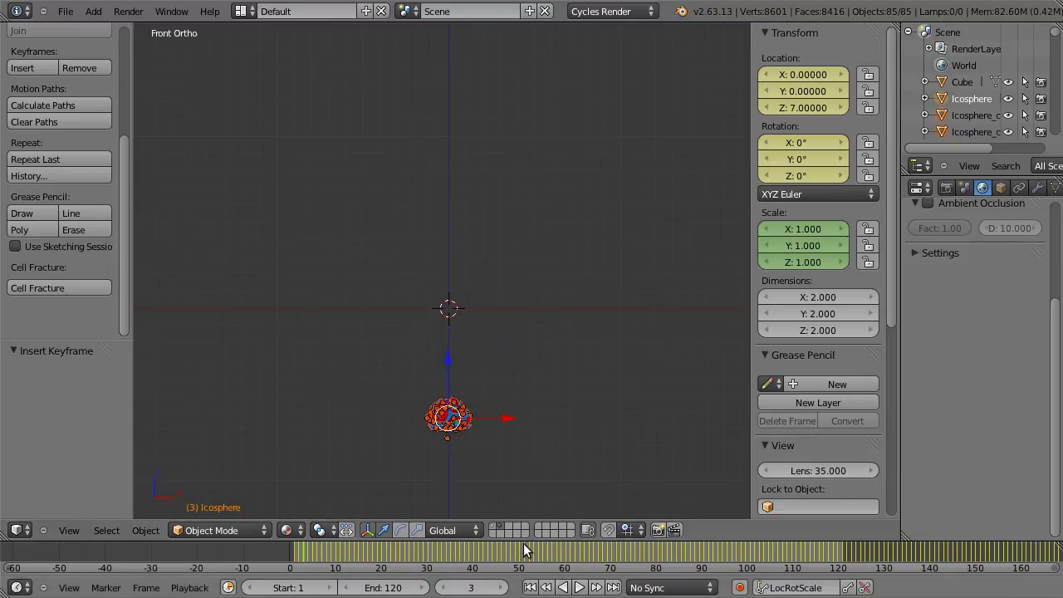
key(a)
key(a)
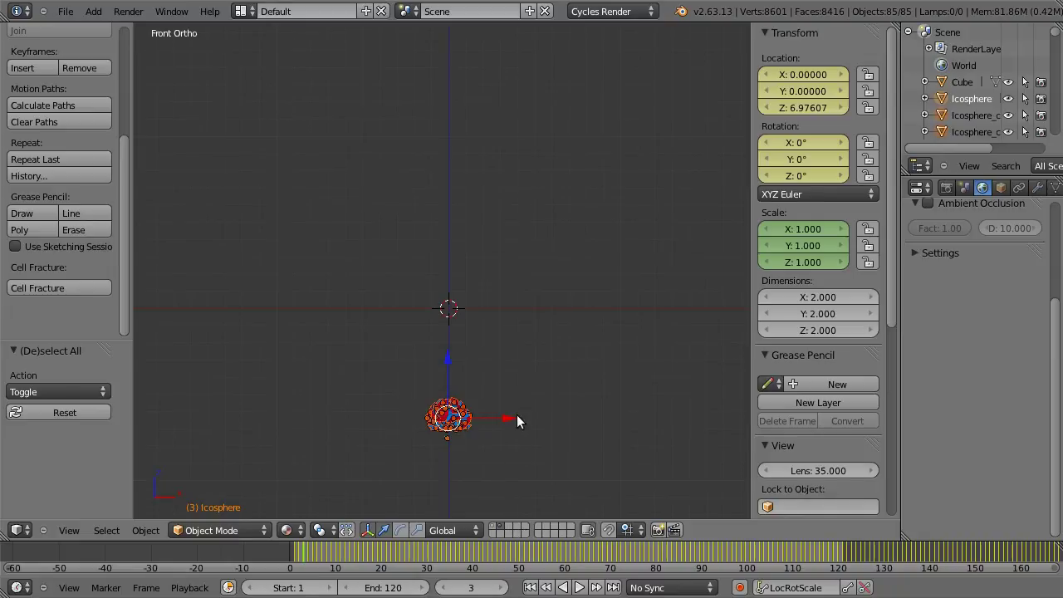
- Move the icosphere to layer 2 and show layer 1 with the sphere and ground plane
key(m)
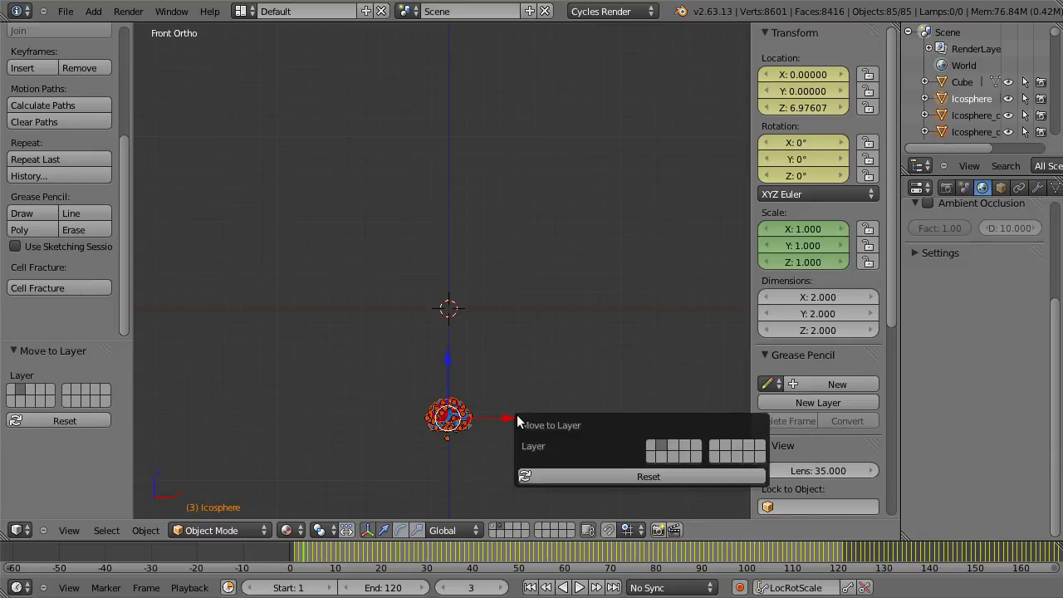
key(2)
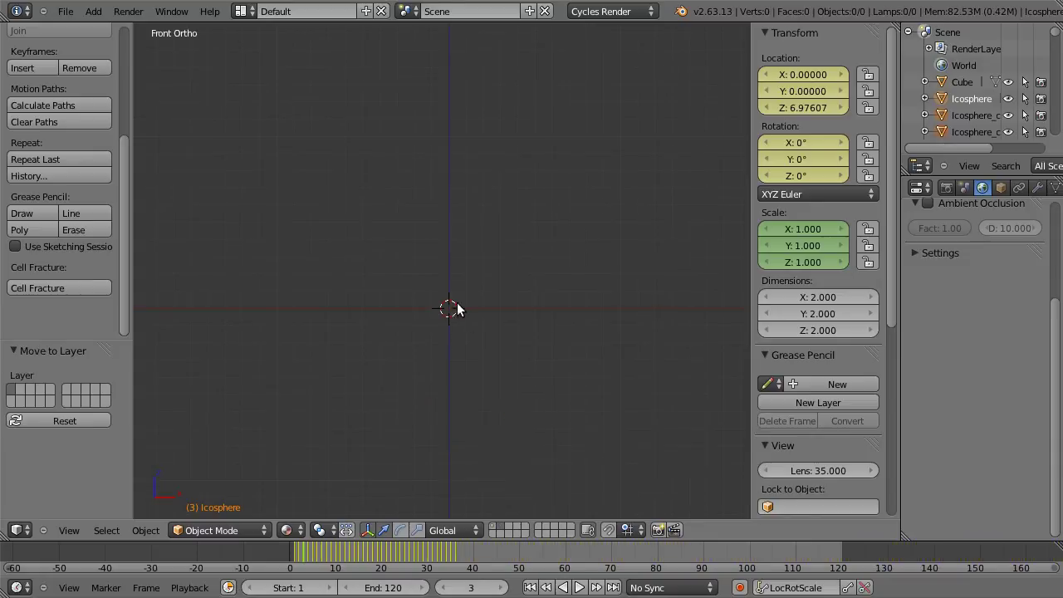
click(491, 526)
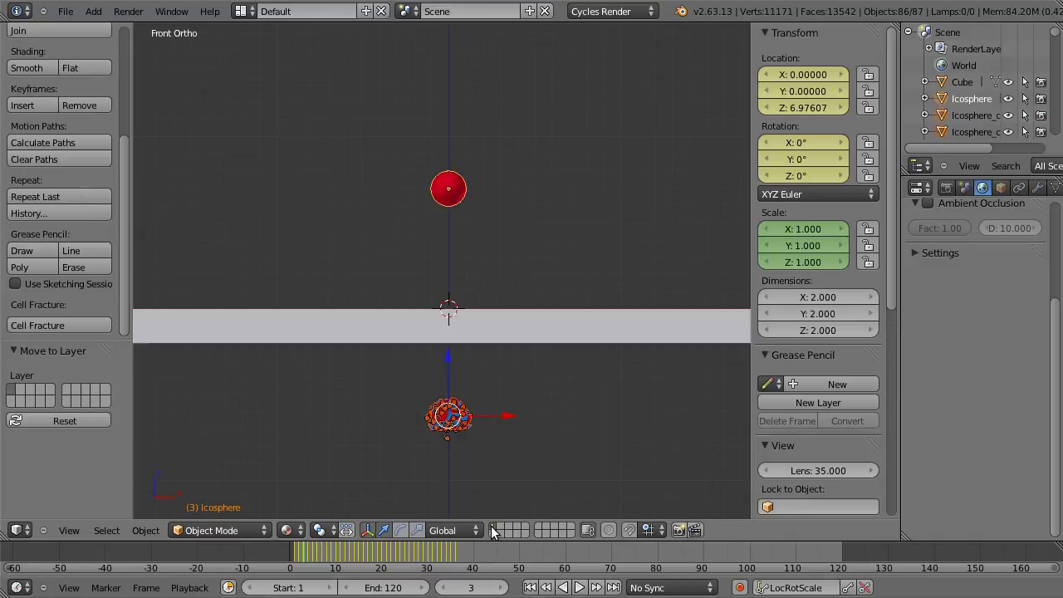
- Replay the simulation from frame 1 and stop at frame 52 with fragments scattered on the floor
mouse_move(473, 289)
middle_down()
mouse_move(455, 312)
mouse_move(565, 280)
middle_up()
scroll(475, 311, up, 3)
mouse_move(438, 304)
middle_down()
mouse_move(460, 315)
mouse_move(400, 323)
mouse_move(328, 306)
mouse_move(435, 290)
middle_up()
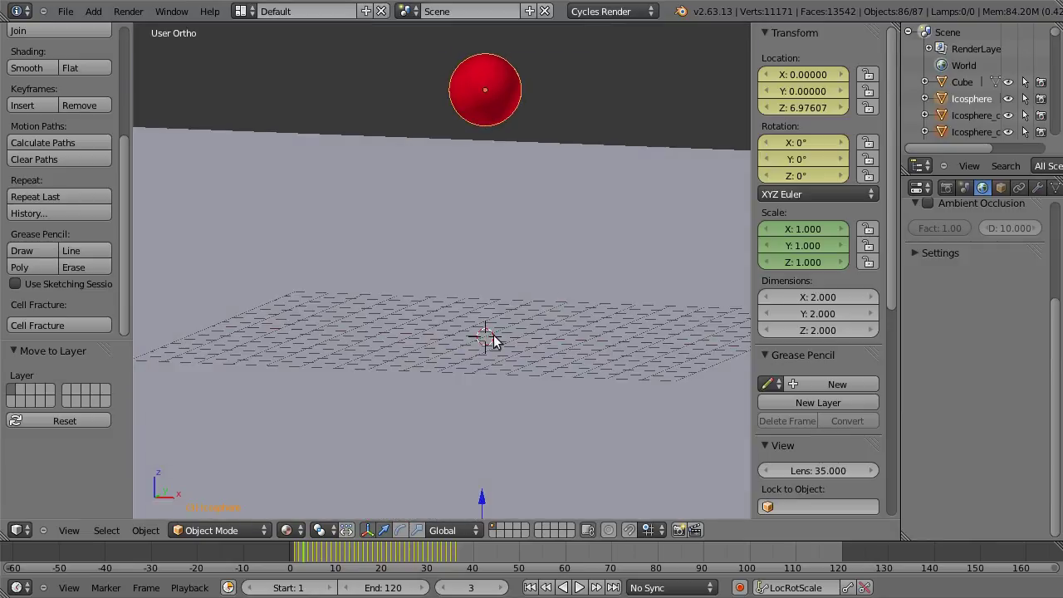
click(530, 587)
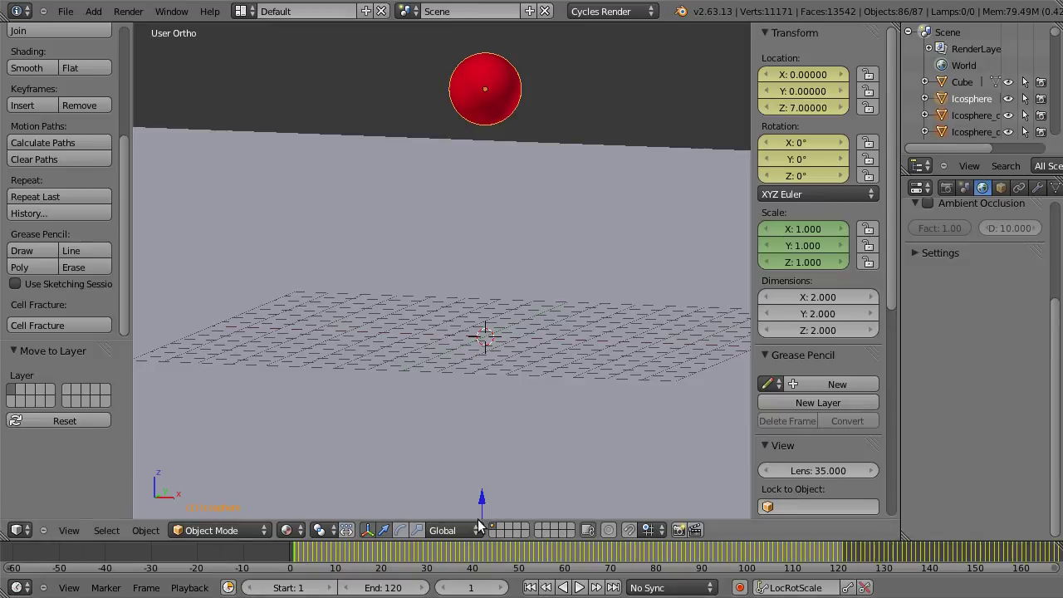
click(580, 588)
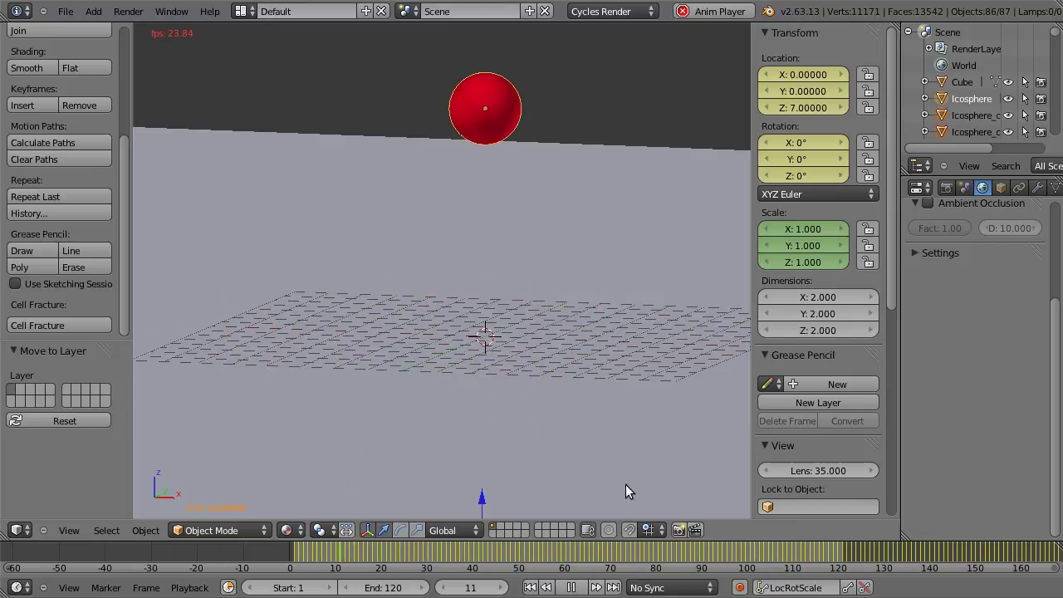
click(573, 587)
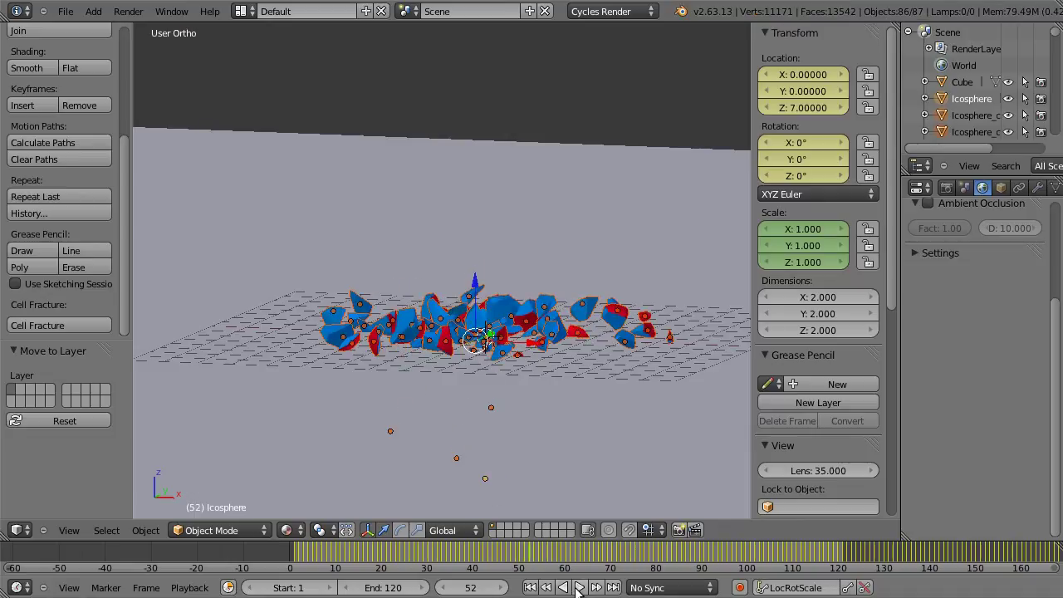
mouse_move(543, 370)
middle_down()
mouse_move(537, 344)
mouse_move(540, 357)
middle_up()
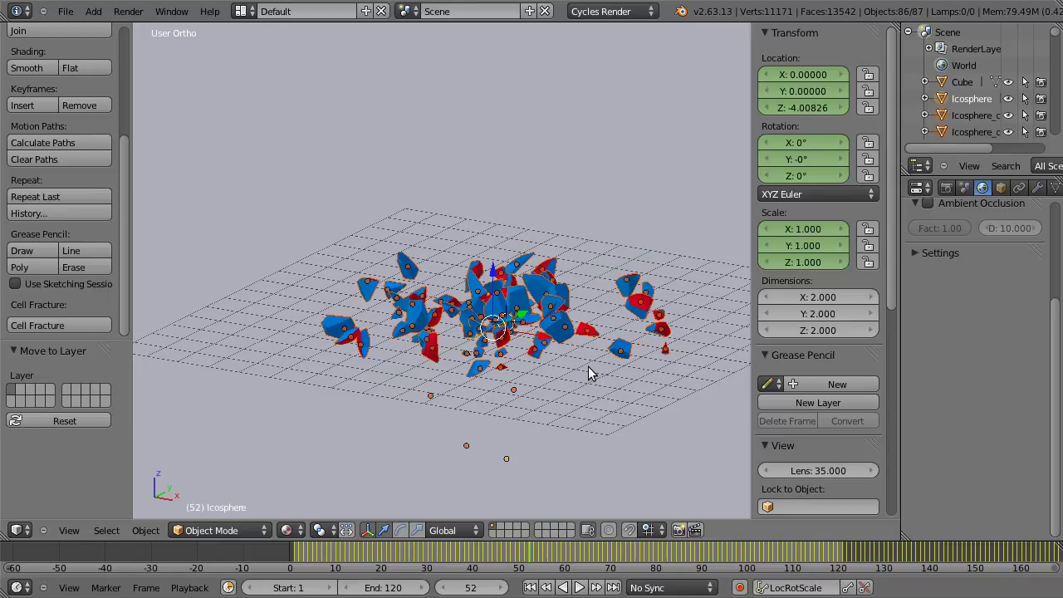
- Add a camera to the scene
key(F12)
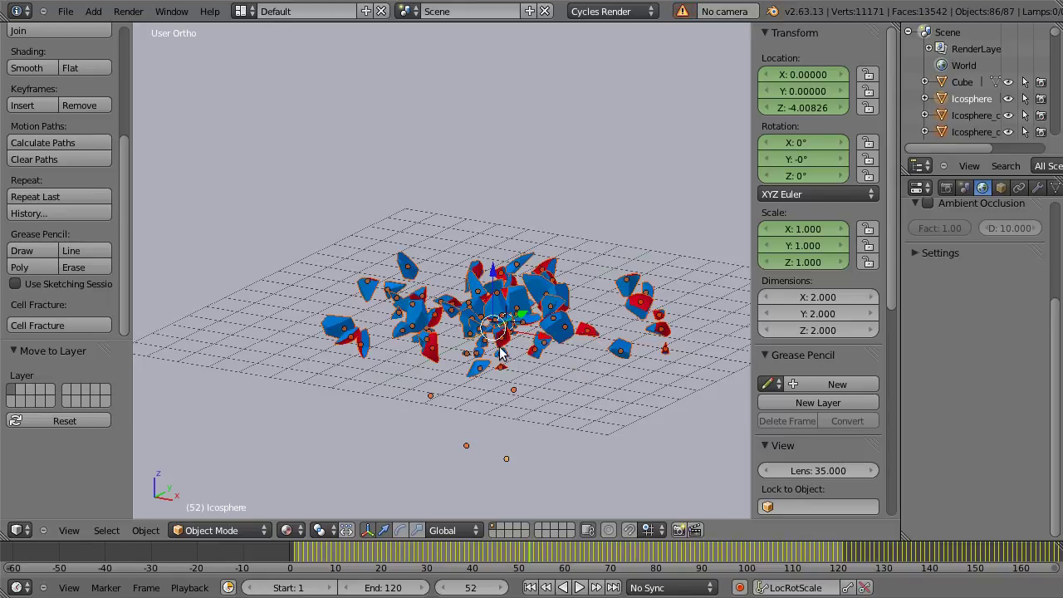
key(shift+a)
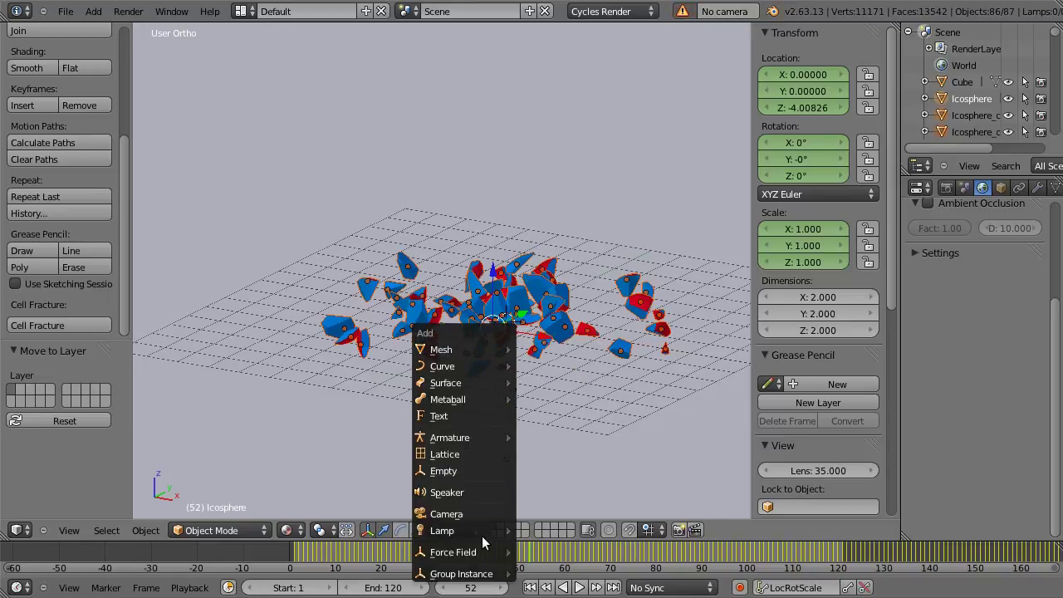
click(478, 514)
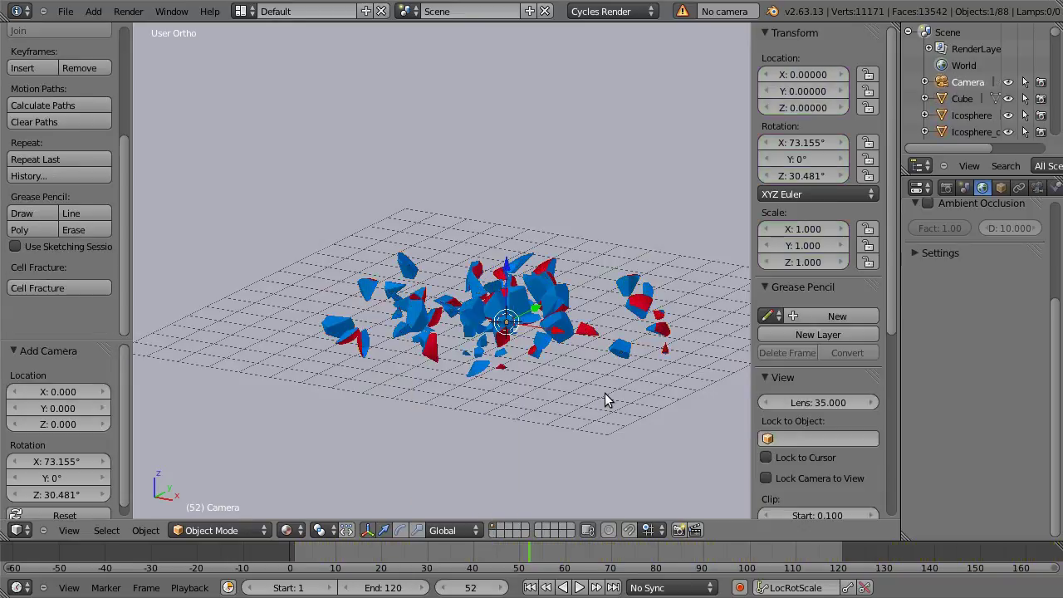
- Place the camera above and behind the scene (Y -7.196, Z 6.730) and aim it at the fragments
key(KP_3)
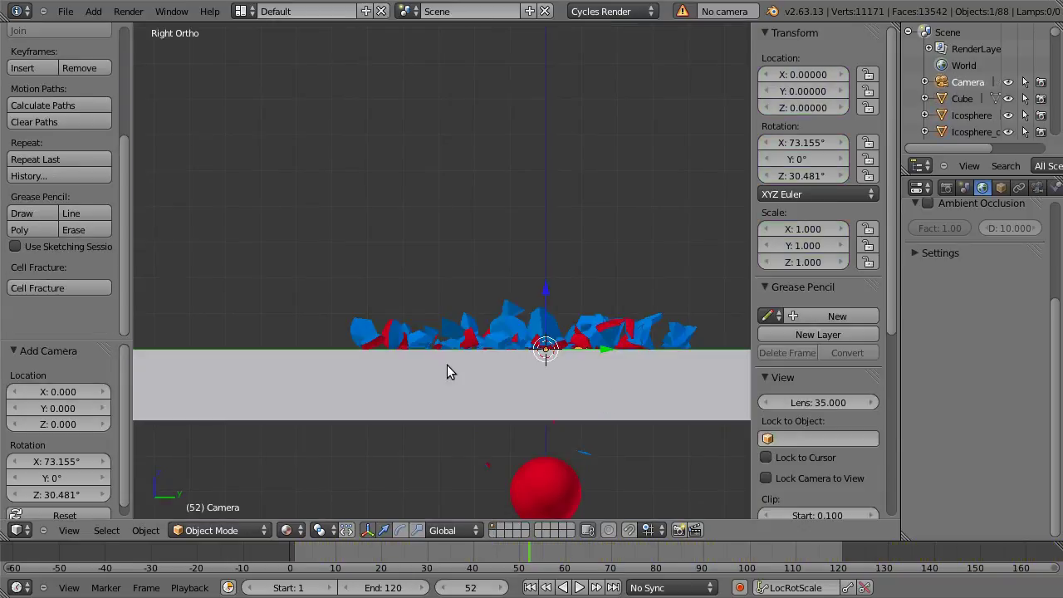
key(g)
click(189, 108)
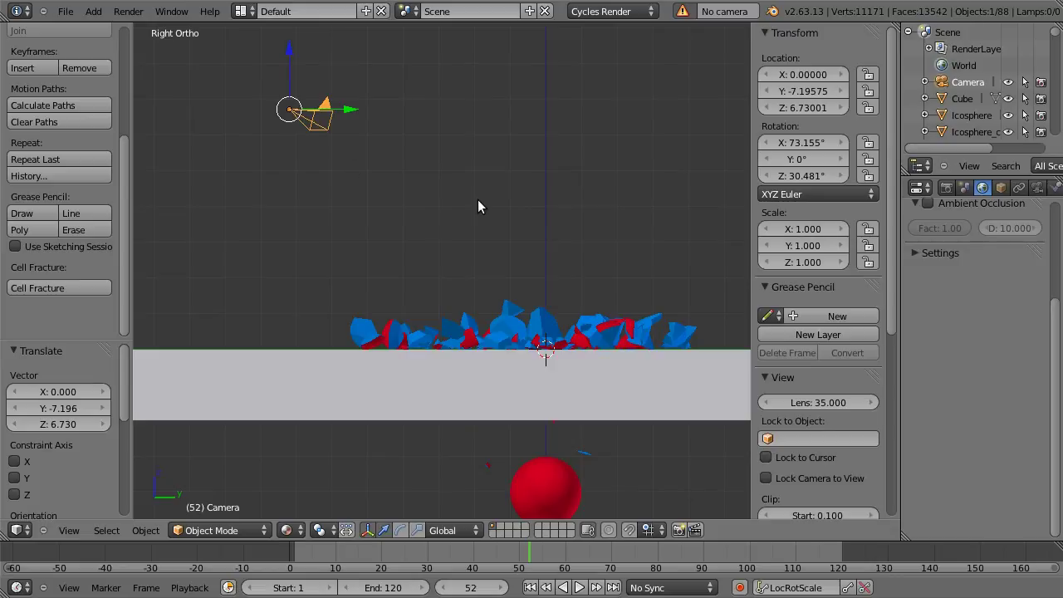
key(KP_0)
key(shift+f)
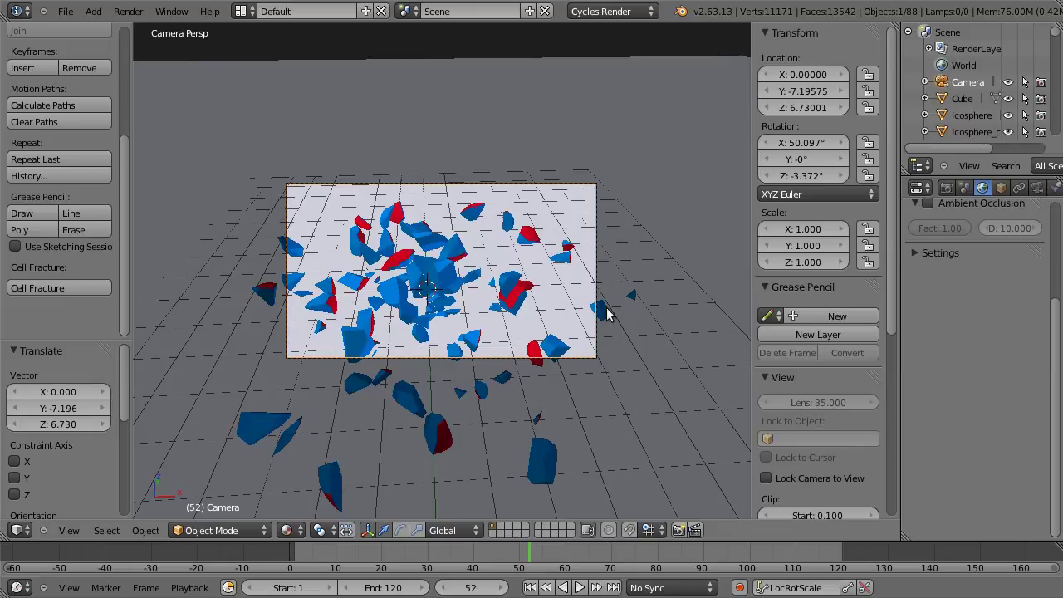
- Render frame 52 in Cycles through the camera
scroll(468, 367, up, 2)
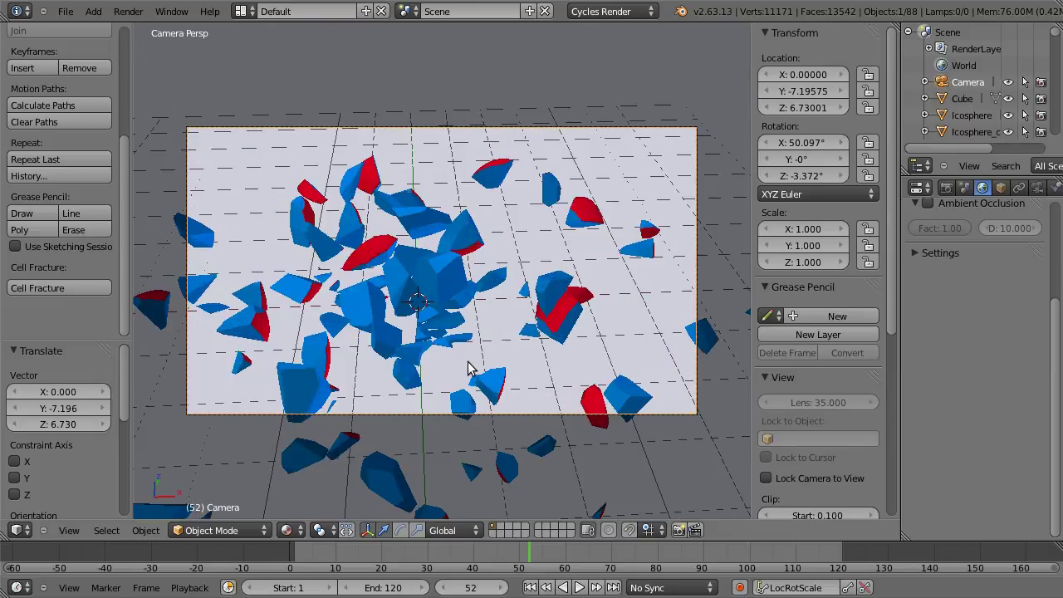
key(F12)
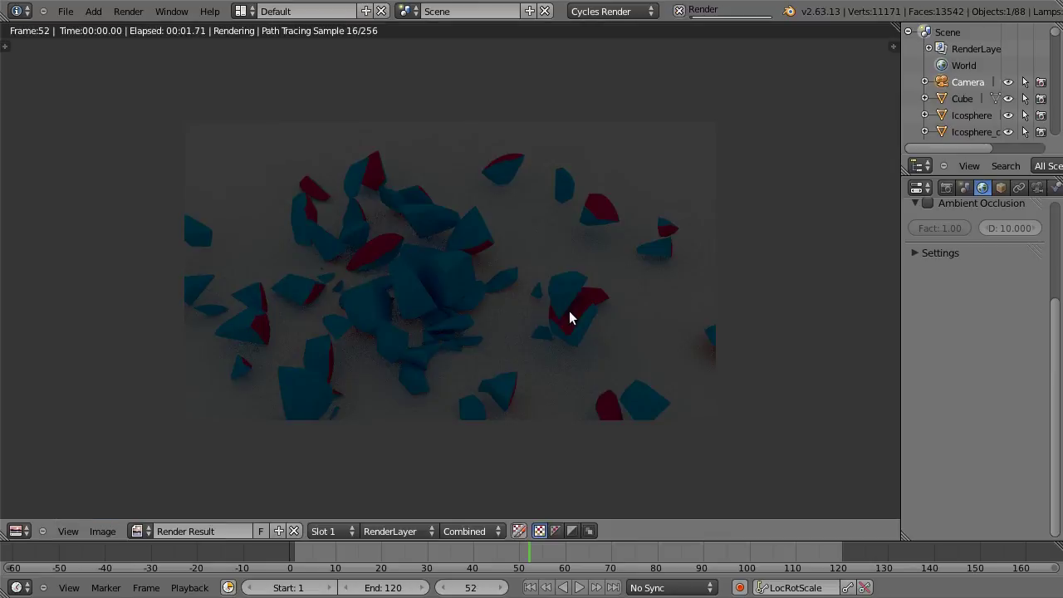
scroll(470, 328, up, 2)
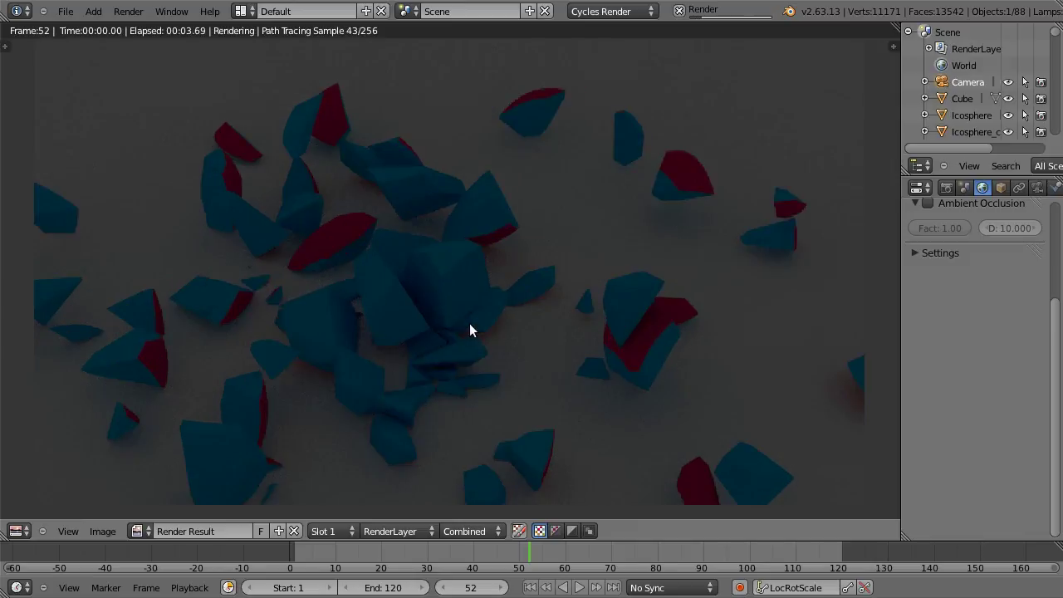
scroll(530, 288, down, 2)
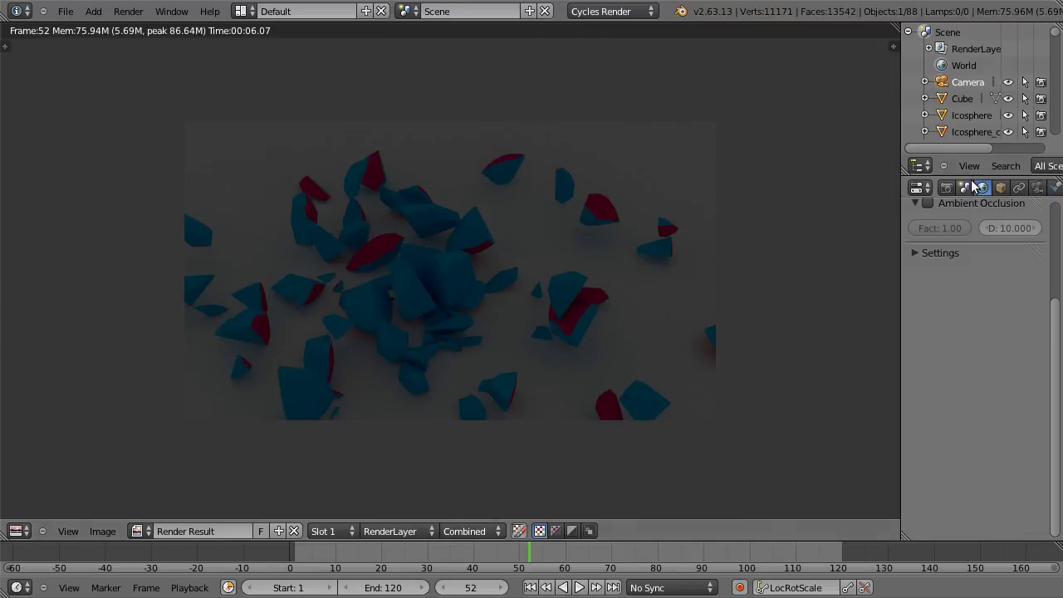
- Raise the render resolution percentage from 50% to 100%
click(946, 187)
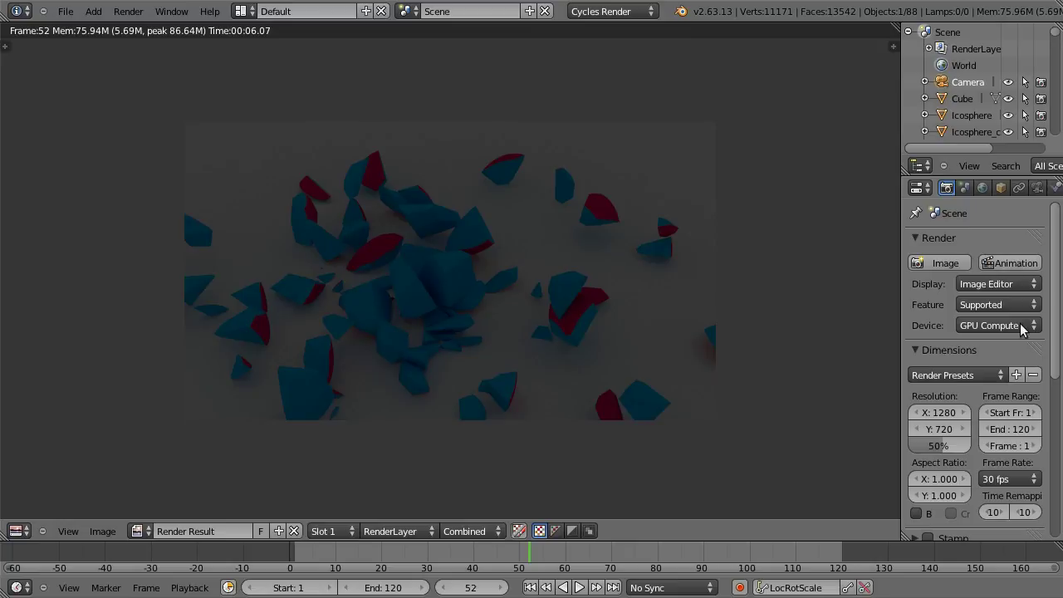
click(939, 447)
text(100)
key(Return)
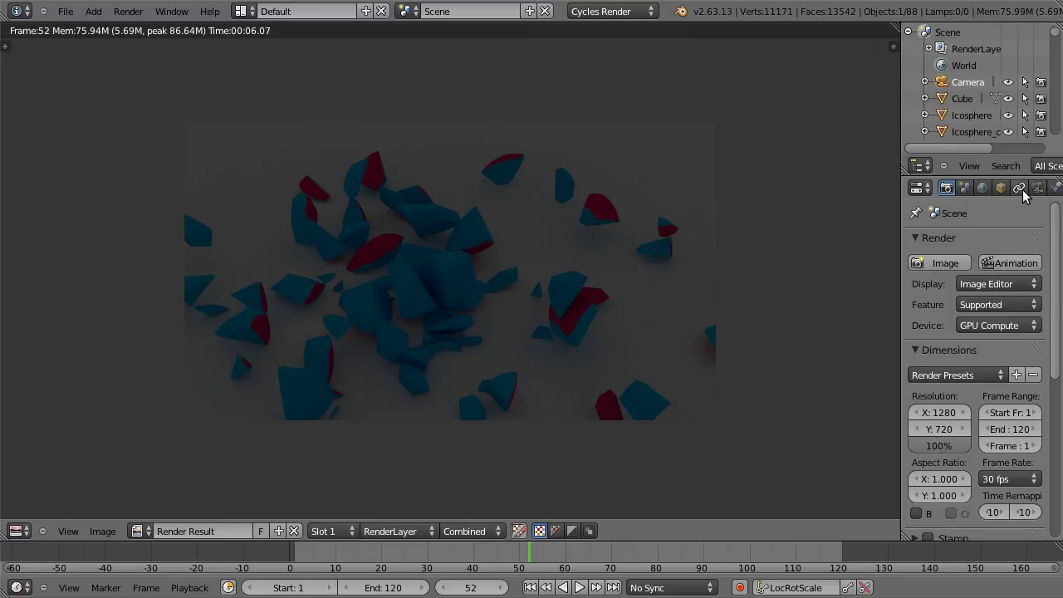
click(983, 187)
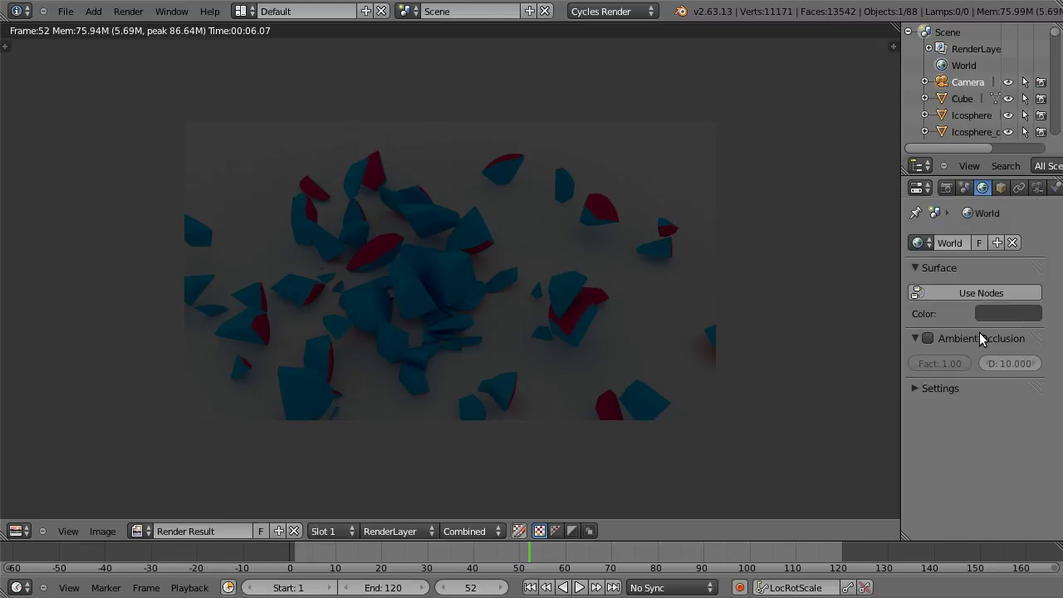
- Turn on Use Nodes for a Background world surface at strength 1.000, then start and cancel a test render
click(968, 294)
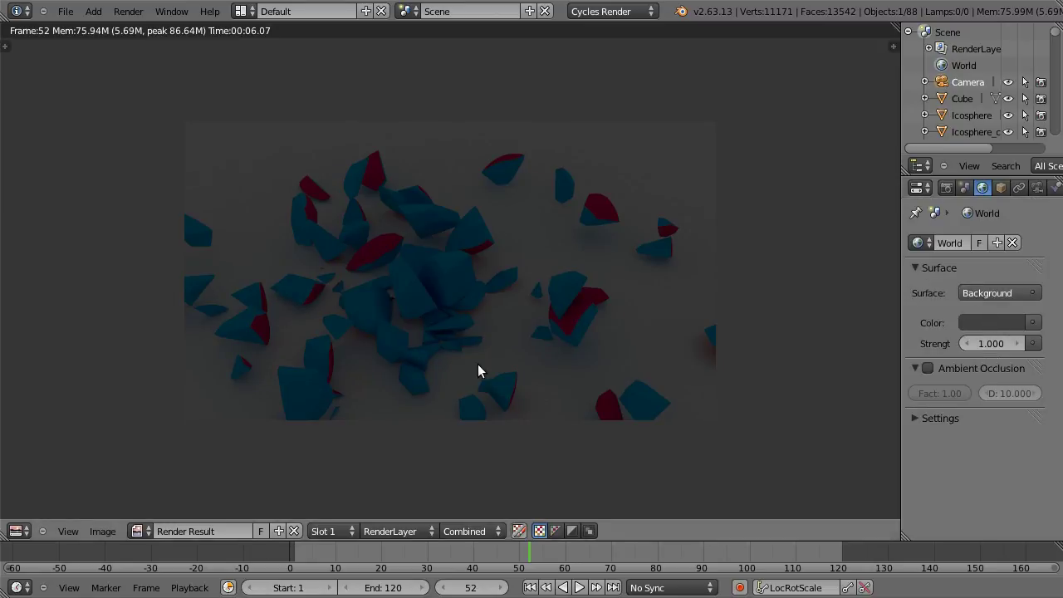
key(F12)
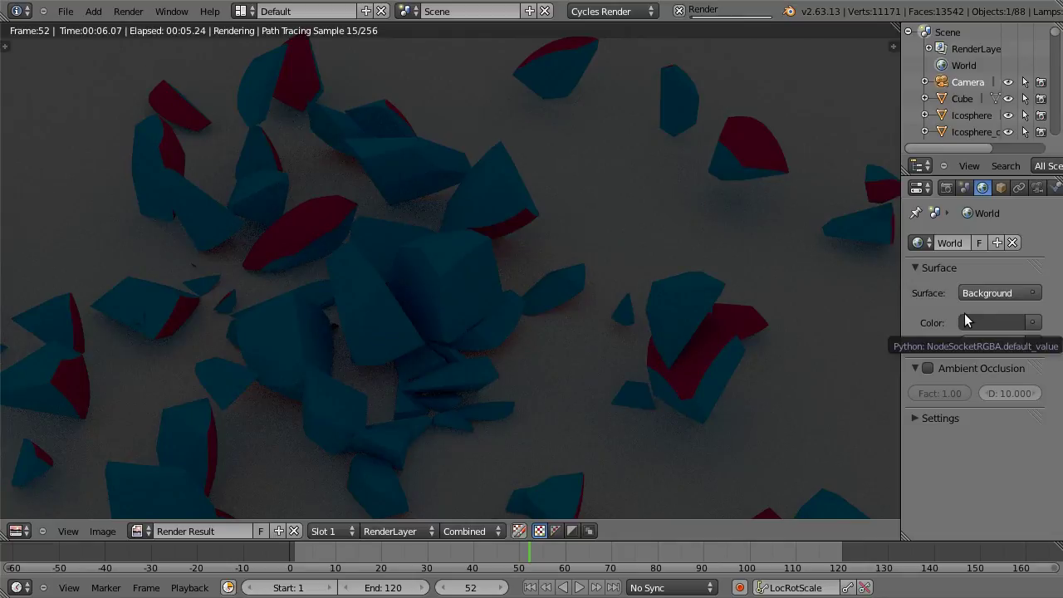
key(Escape)
key(Escape)
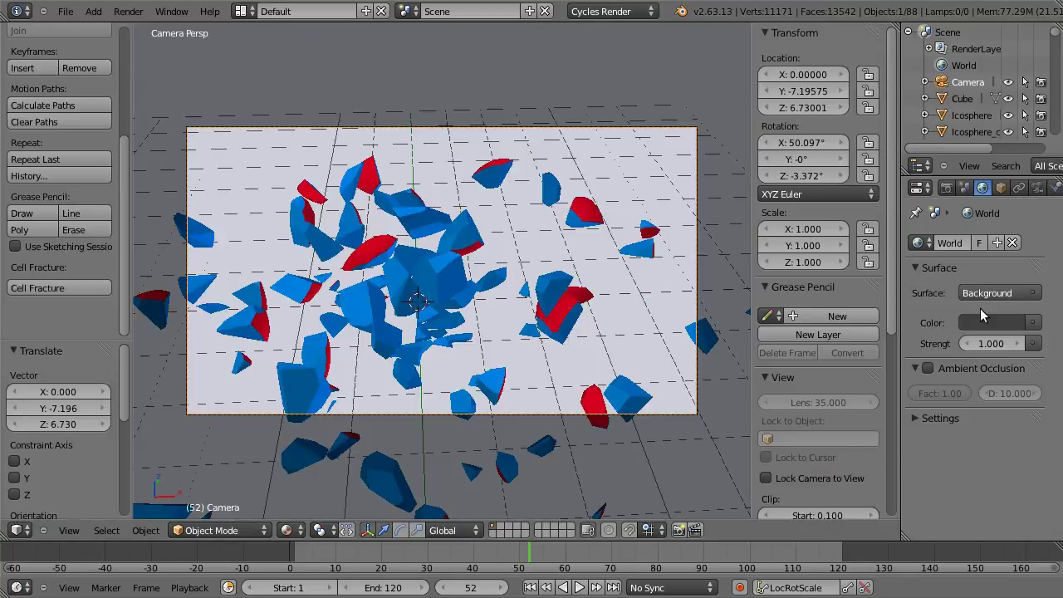
- Brighten the world colour's value and render frame 52 again
click(981, 322)
click(1011, 146)
key(F12)
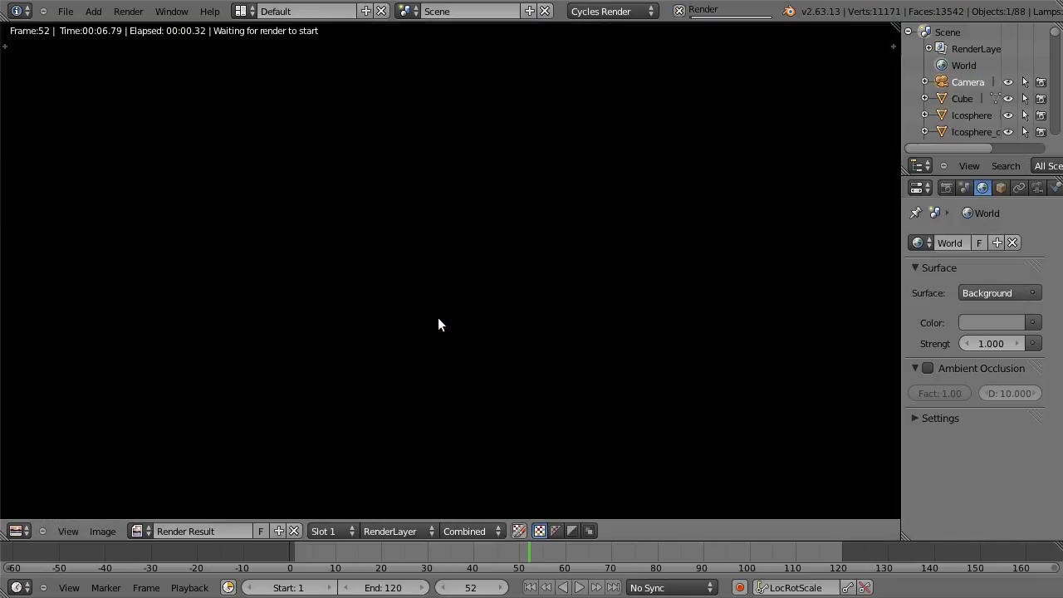